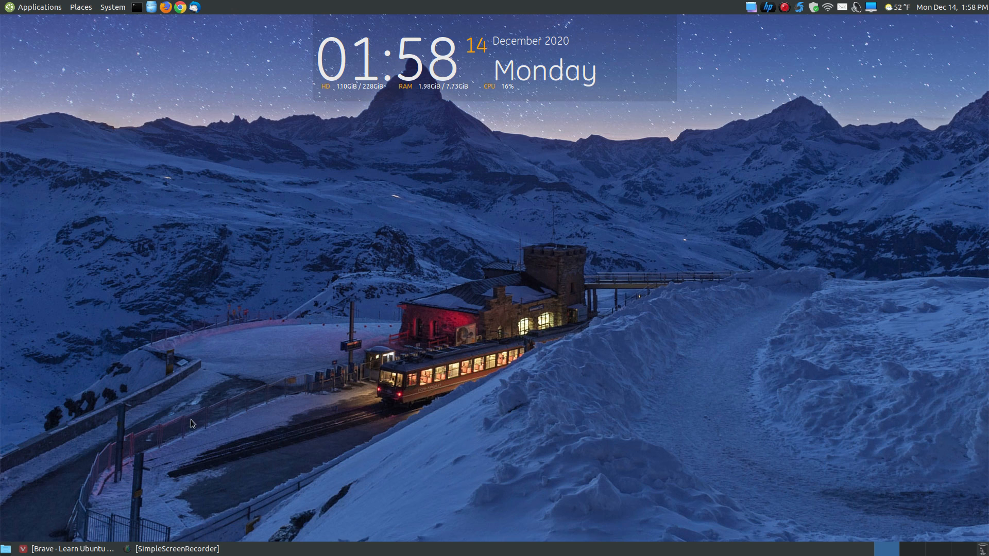
Bring up the Learn Ubuntu MATE page on Brave and read its install instructions for Debian, Ubuntu and Mint
{"action": "left_click", "coordinate": [86, 554]}
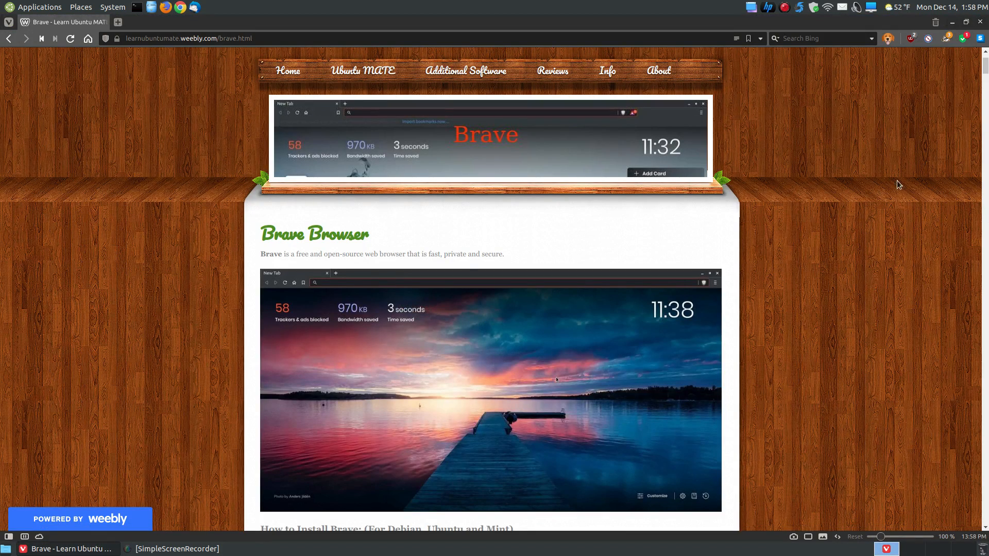
{"action": "scroll", "coordinate": [873, 227], "scroll_direction": "down", "scroll_amount": 3}
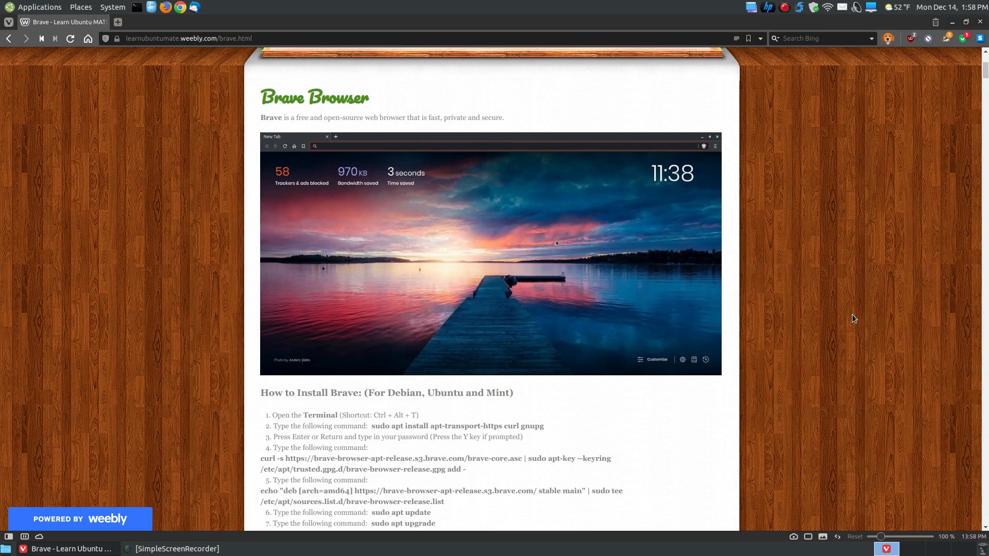
{"action": "scroll", "coordinate": [853, 311], "scroll_direction": "up", "scroll_amount": 2}
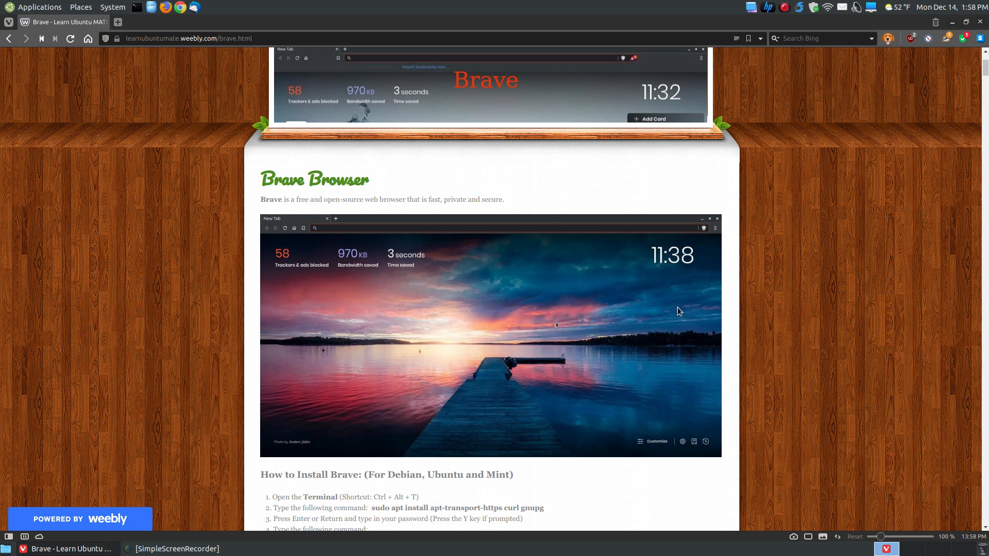
{"action": "scroll", "coordinate": [801, 335], "scroll_direction": "down", "scroll_amount": 3}
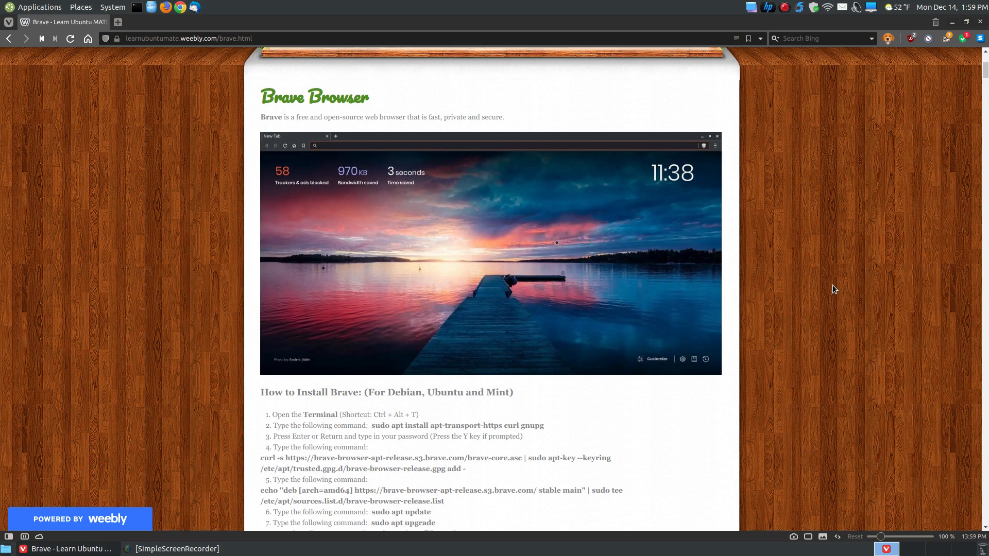
{"action": "scroll", "coordinate": [833, 288], "scroll_direction": "down", "scroll_amount": 3}
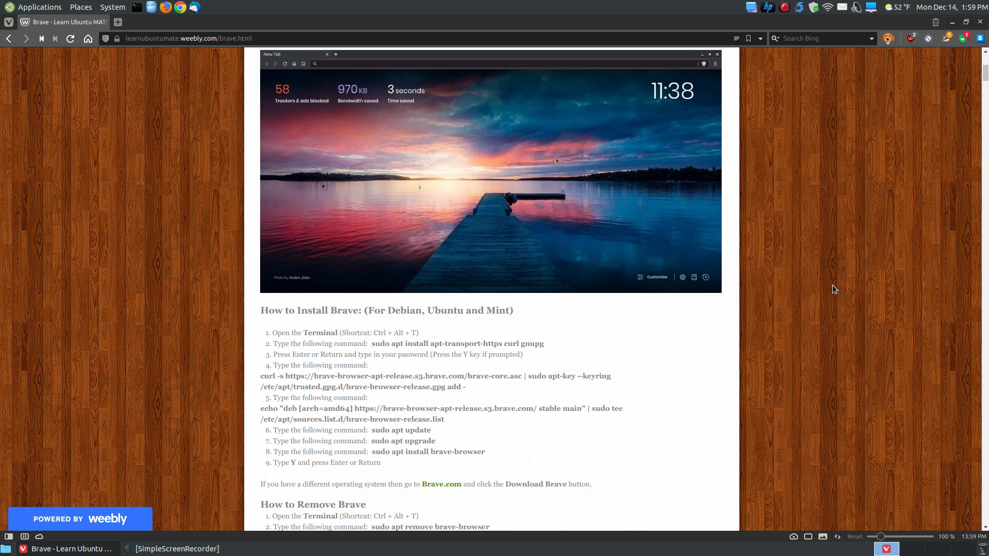
{"action": "scroll", "coordinate": [829, 282], "scroll_direction": "down", "scroll_amount": 5}
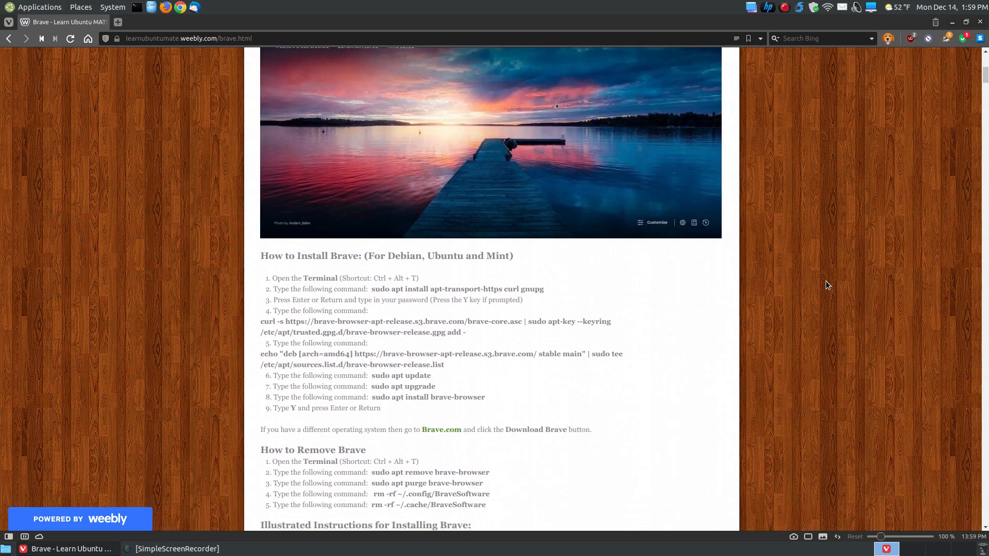
{"action": "scroll", "coordinate": [820, 276], "scroll_direction": "down", "scroll_amount": 3}
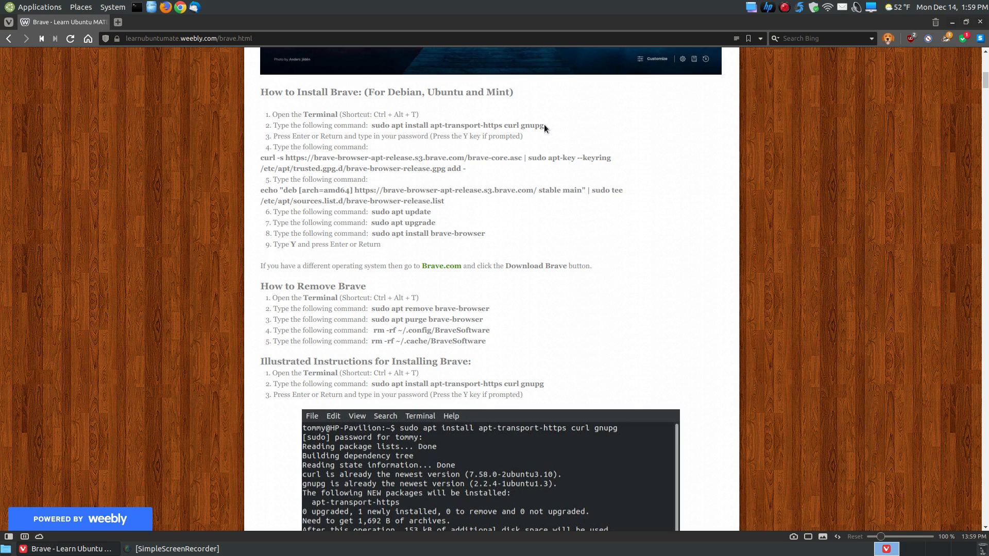
Copy the command "sudo apt install apt-transport-https curl gnupg" from the second install instruction
{"action": "left_click_drag", "start_coordinate": [544, 125], "coordinate": [372, 125]}
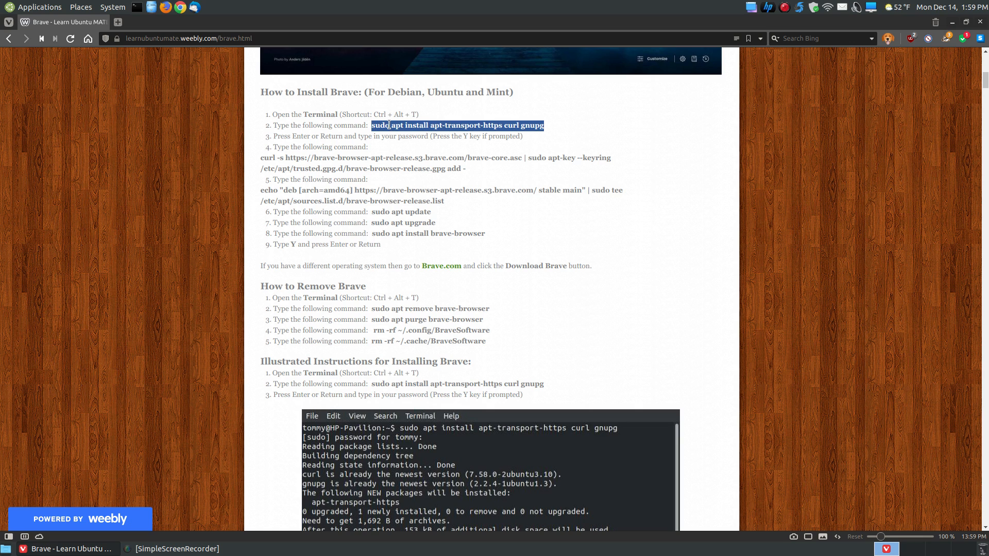
{"action": "right_click", "coordinate": [387, 124]}
{"action": "left_click", "coordinate": [425, 132]}
{"action": "left_click", "coordinate": [430, 122]}
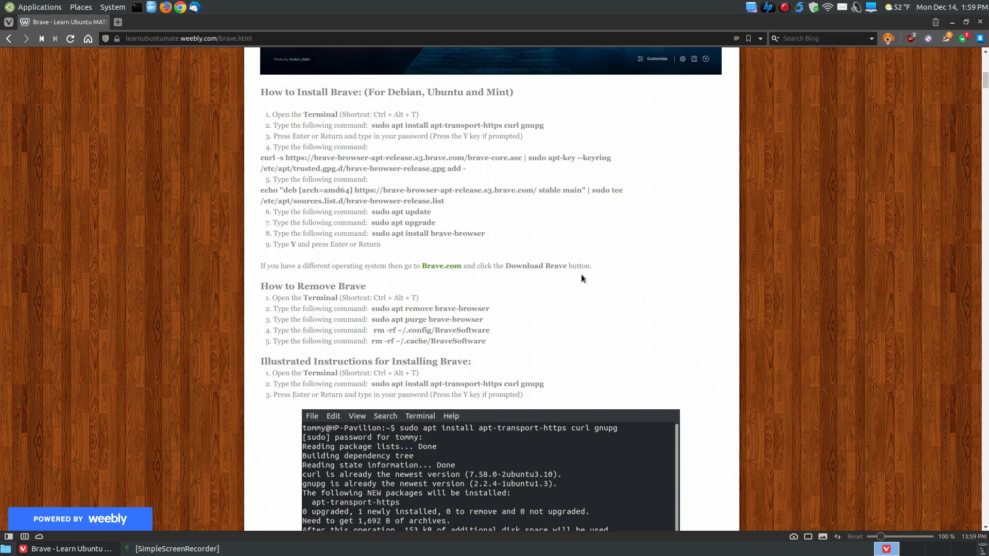
Copy the curl keyring command from the fourth instruction and select the echo repository command in the fifth
{"action": "scroll", "coordinate": [581, 278], "scroll_direction": "down", "scroll_amount": 2}
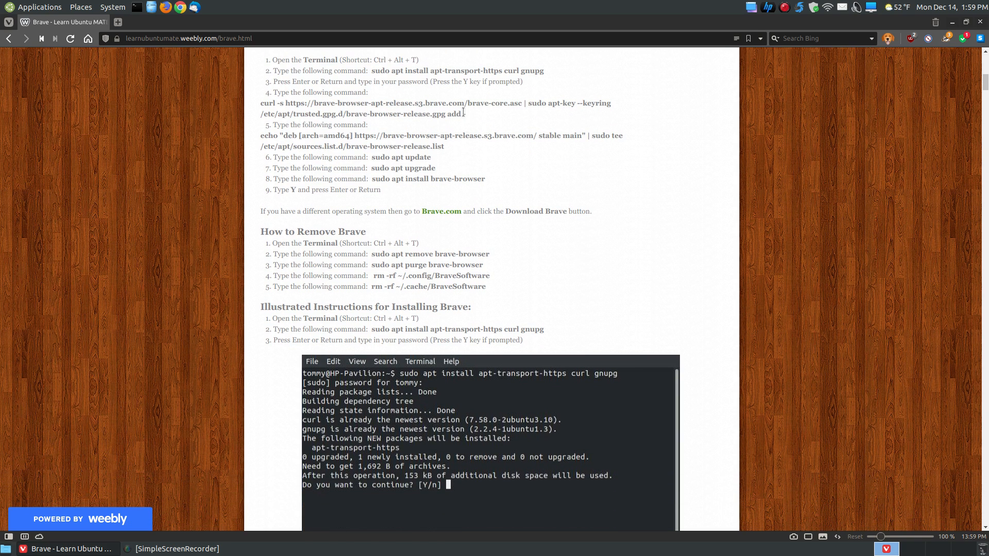
{"action": "left_click_drag", "start_coordinate": [468, 114], "coordinate": [261, 103]}
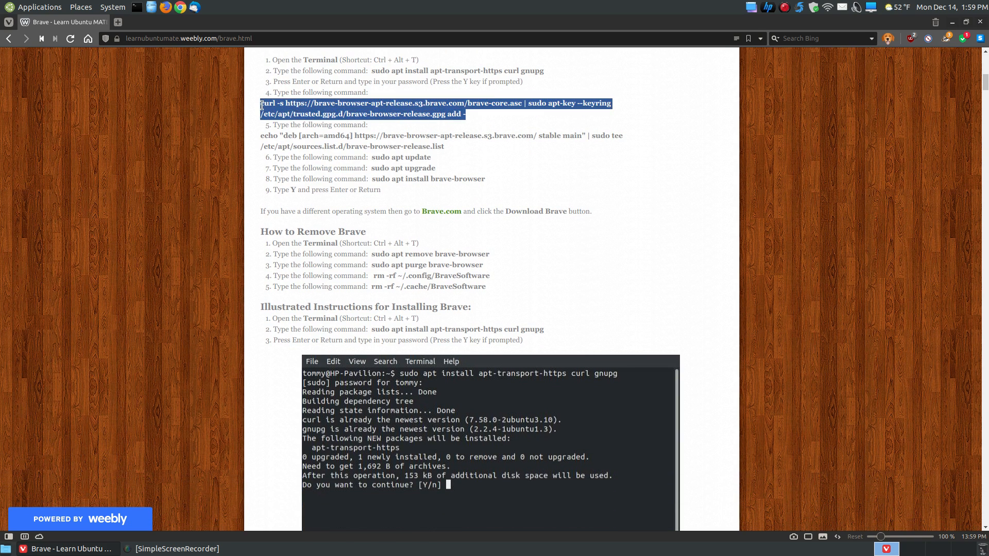
{"action": "right_click", "coordinate": [278, 105]}
{"action": "left_click", "coordinate": [298, 112]}
{"action": "left_click_drag", "start_coordinate": [448, 146], "coordinate": [260, 137]}
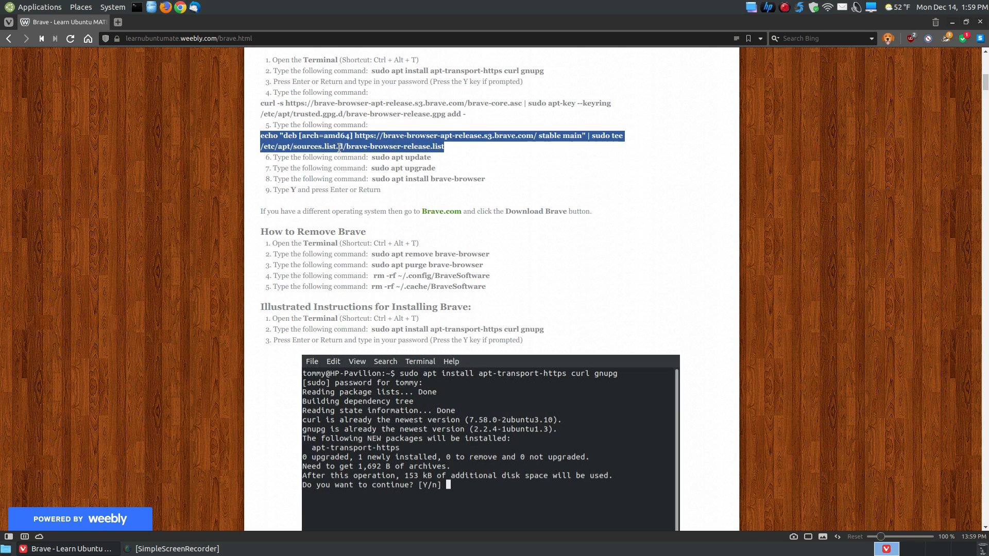
{"action": "left_click", "coordinate": [434, 162]}
Copy the command "sudo apt update" from the sixth install instruction
{"action": "left_click_drag", "start_coordinate": [433, 159], "coordinate": [370, 159]}
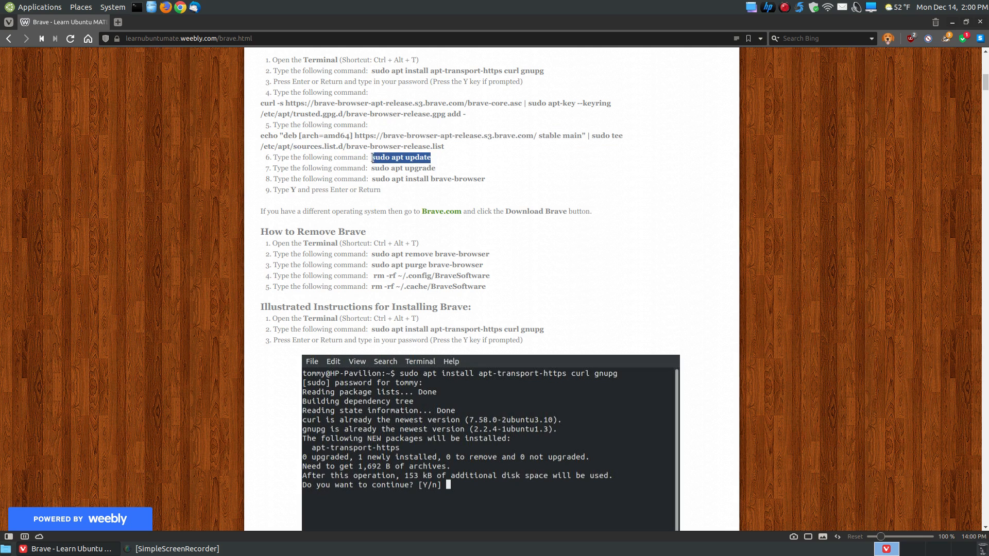
{"action": "right_click", "coordinate": [390, 159]}
{"action": "left_click", "coordinate": [412, 164]}
{"action": "left_click", "coordinate": [425, 168]}
Copy the command "sudo apt upgrade" and select "sudo apt install brave-browser" in the instruction below it
{"action": "left_click_drag", "start_coordinate": [436, 169], "coordinate": [369, 168]}
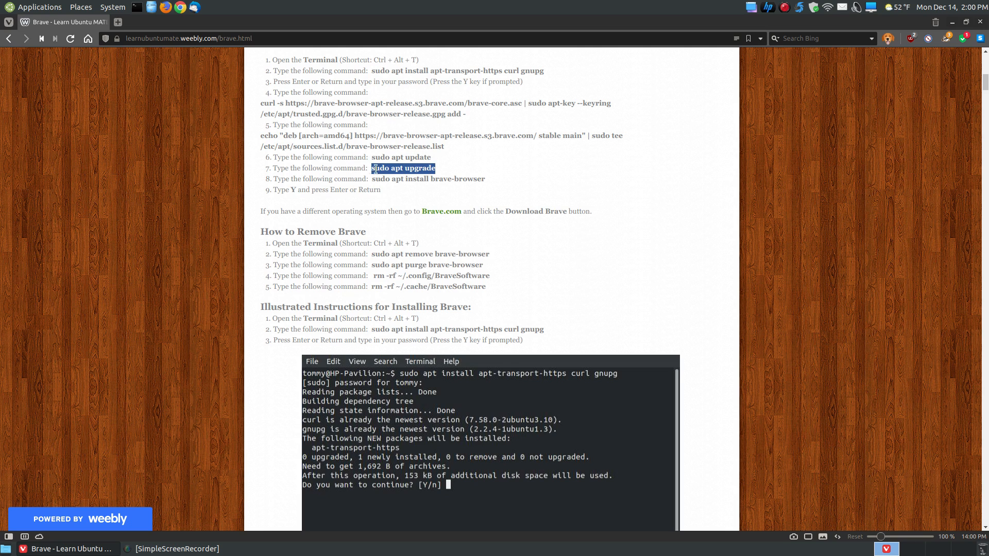
{"action": "right_click", "coordinate": [387, 170]}
{"action": "left_click", "coordinate": [408, 180]}
{"action": "left_click_drag", "start_coordinate": [491, 178], "coordinate": [374, 180]}
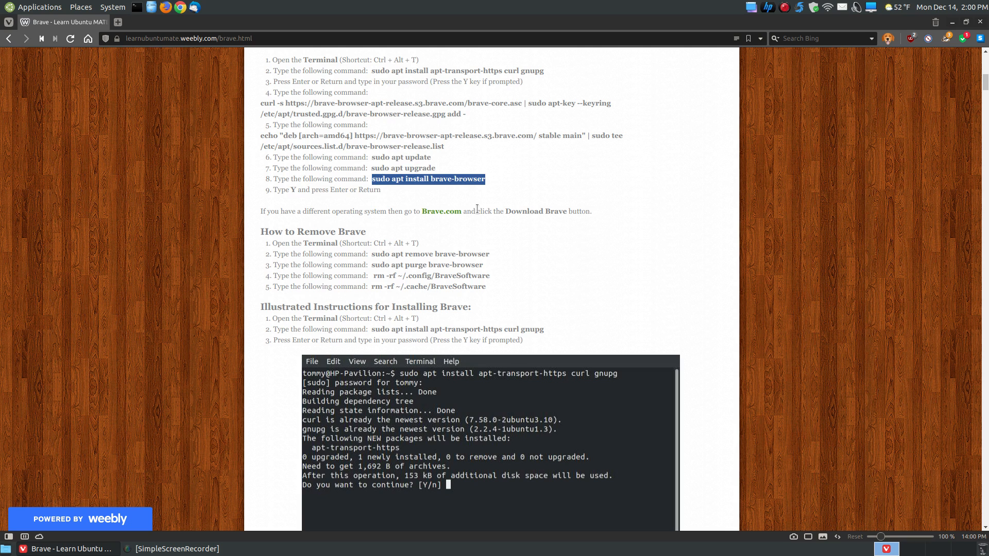
{"action": "left_click", "coordinate": [863, 308]}
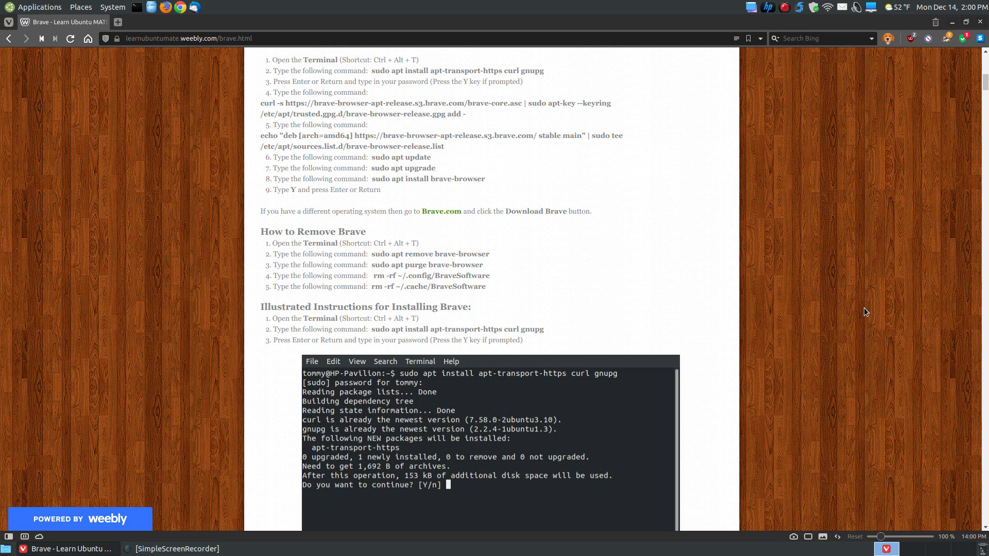
Examine the illustrated Brave installation instructions, through to the screenshots of the applications menu and the first launch
{"action": "scroll", "coordinate": [826, 236], "scroll_direction": "down", "scroll_amount": 5}
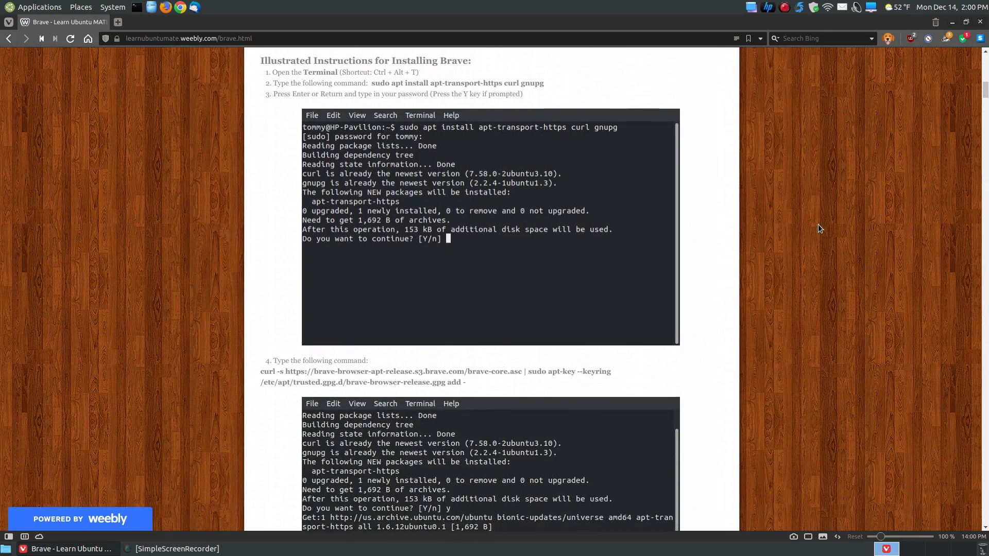
{"action": "scroll", "coordinate": [654, 316], "scroll_direction": "down", "scroll_amount": 12}
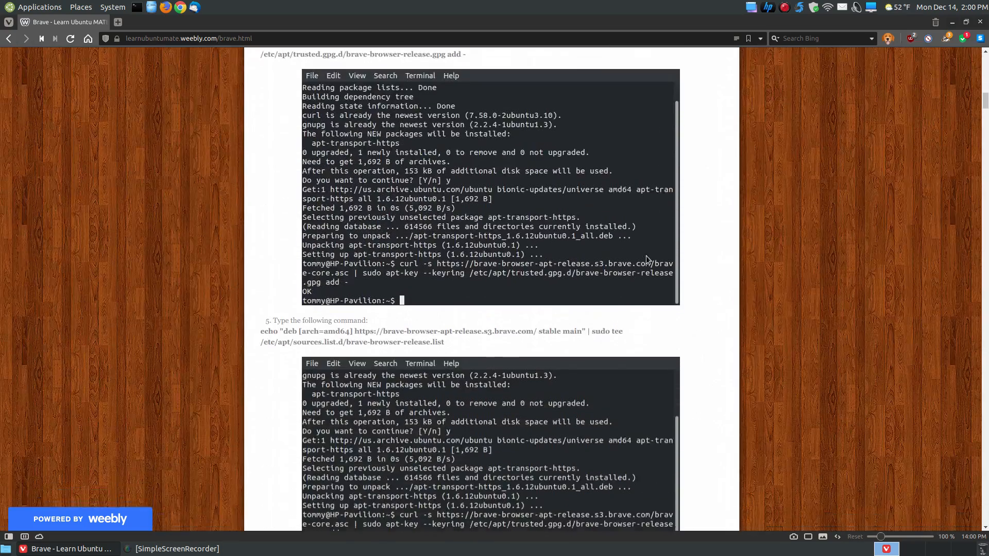
{"action": "scroll", "coordinate": [640, 249], "scroll_direction": "down", "scroll_amount": 15}
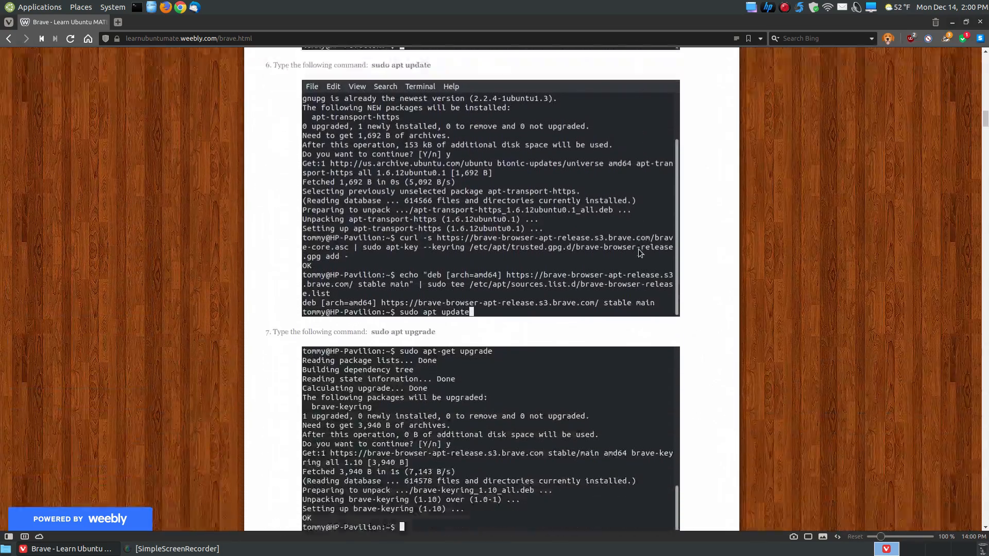
{"action": "scroll", "coordinate": [636, 250], "scroll_direction": "down", "scroll_amount": 5}
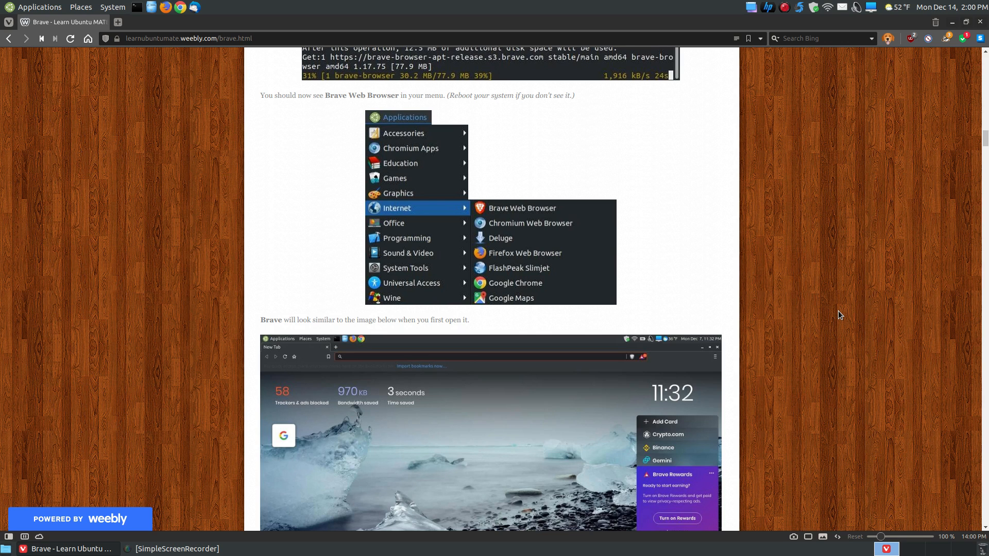
{"action": "scroll", "coordinate": [838, 310], "scroll_direction": "down", "scroll_amount": 1}
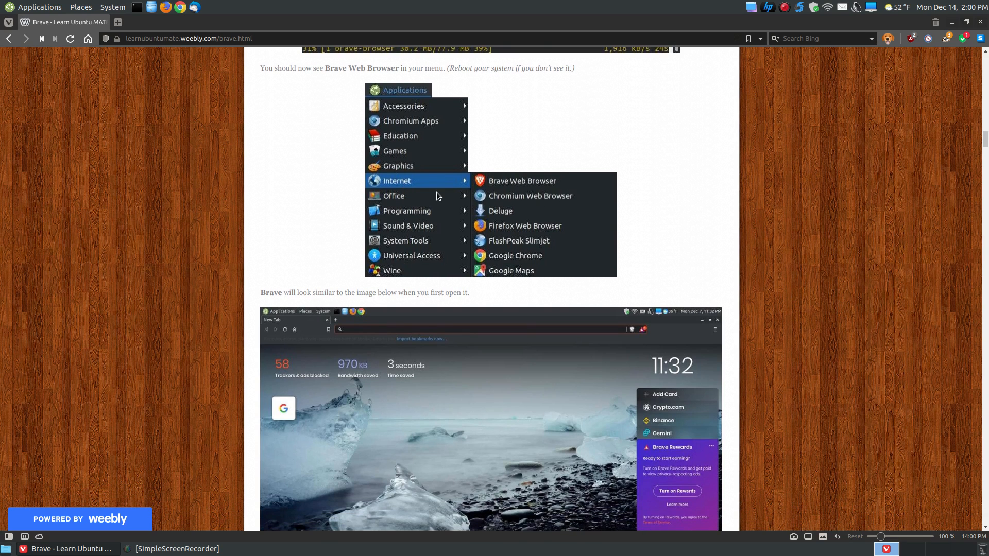
Launch Brave Web Browser from the installed internet applications
{"action": "left_click", "coordinate": [32, 11]}
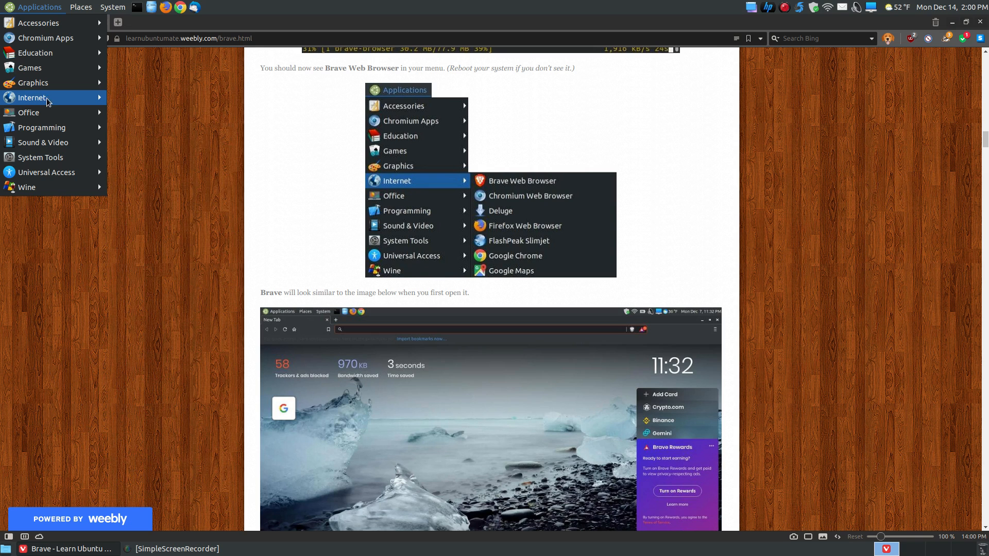
{"action": "mouse_move", "coordinate": [49, 99]}
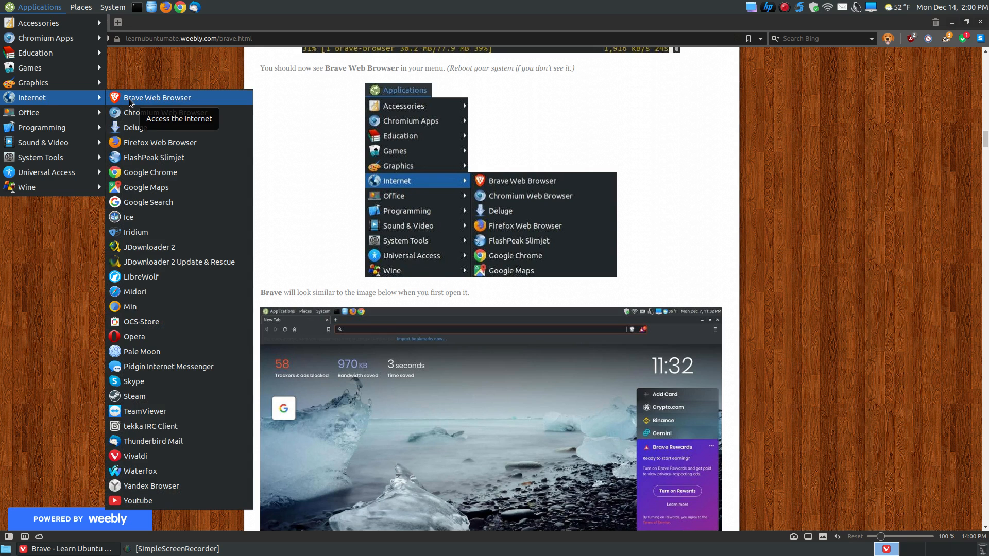
{"action": "left_click", "coordinate": [129, 98]}
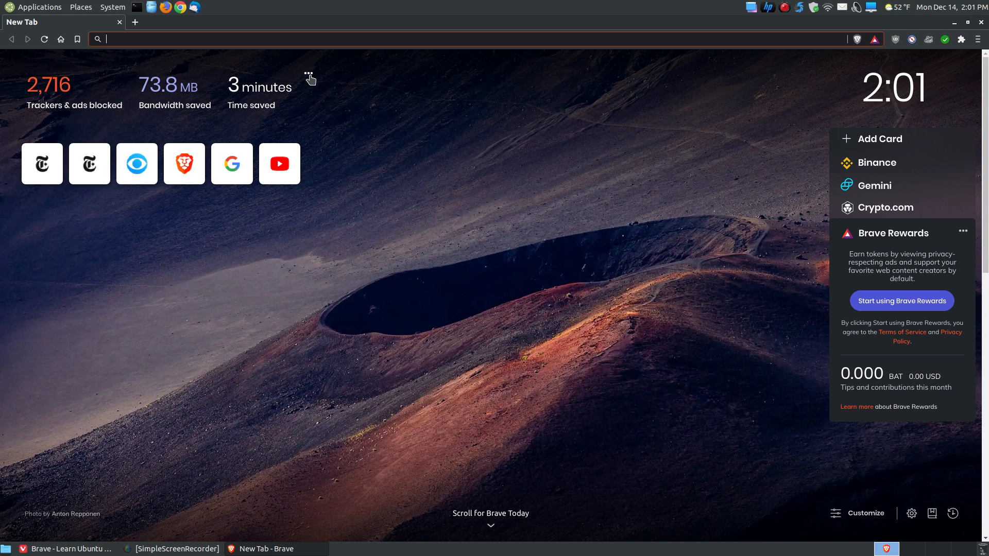
Check the options for Brave Stats on the new tab page, and hide the top sites tiles
{"action": "left_click", "coordinate": [309, 75]}
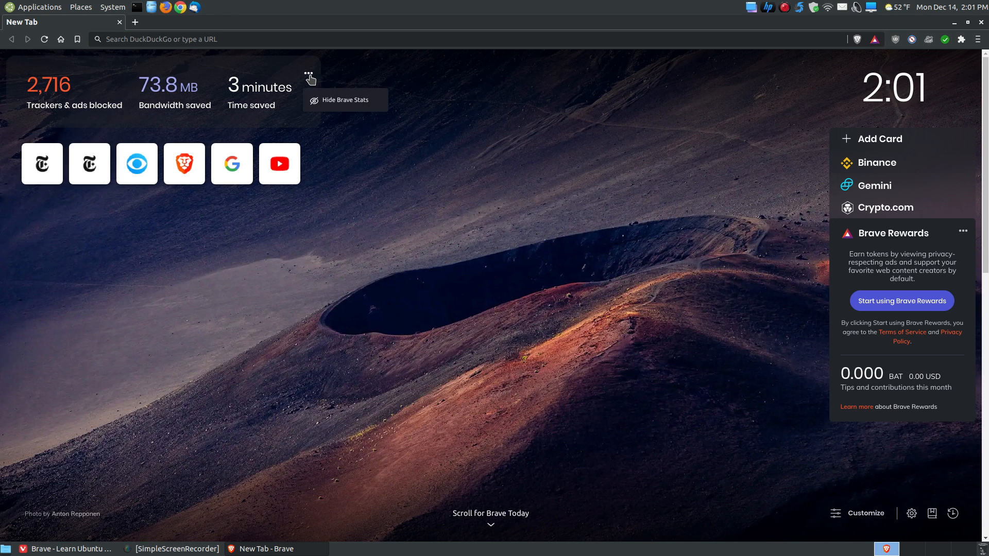
{"action": "left_click", "coordinate": [476, 79]}
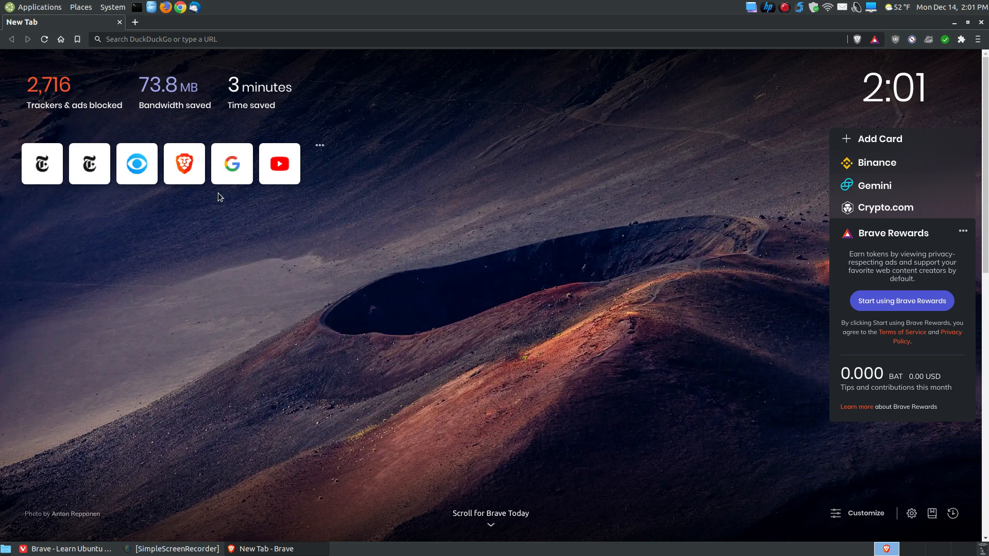
{"action": "left_click", "coordinate": [320, 147]}
{"action": "left_click", "coordinate": [353, 173]}
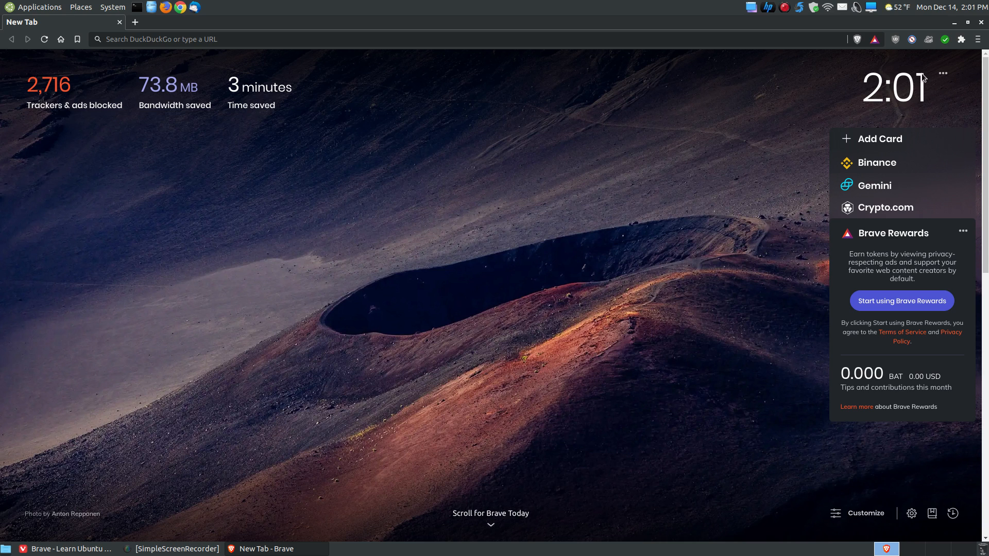
View the options available for the Binance card and dismiss them
{"action": "left_click", "coordinate": [962, 164]}
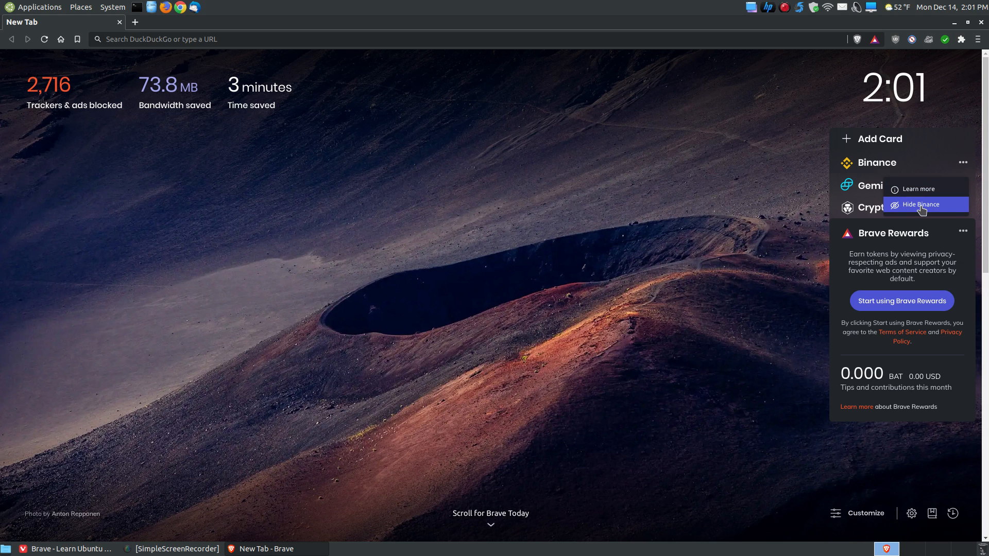
{"action": "left_click", "coordinate": [670, 193]}
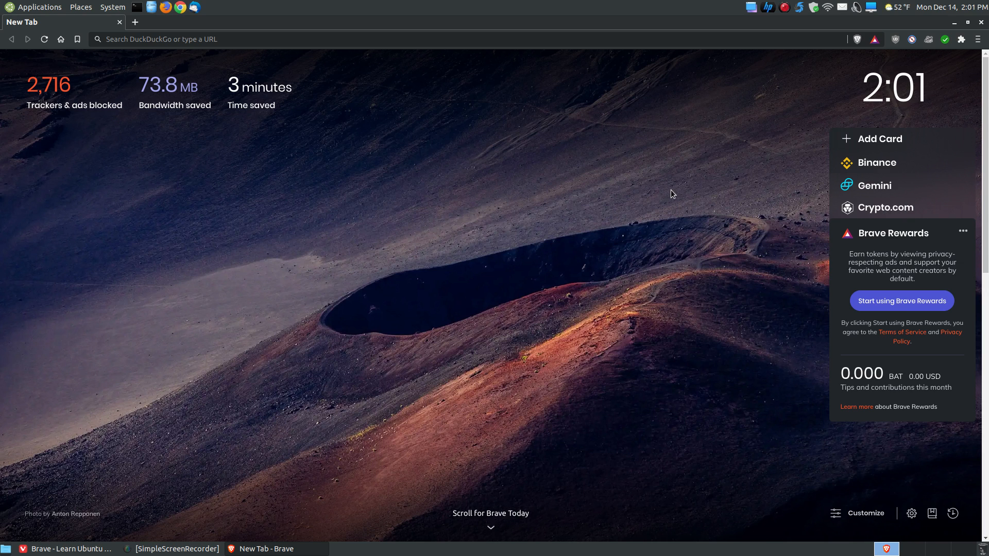
In the dashboard customization, toggle Show Background Images off and back on, and turn off Show Sponsored Images
{"action": "left_click", "coordinate": [853, 517]}
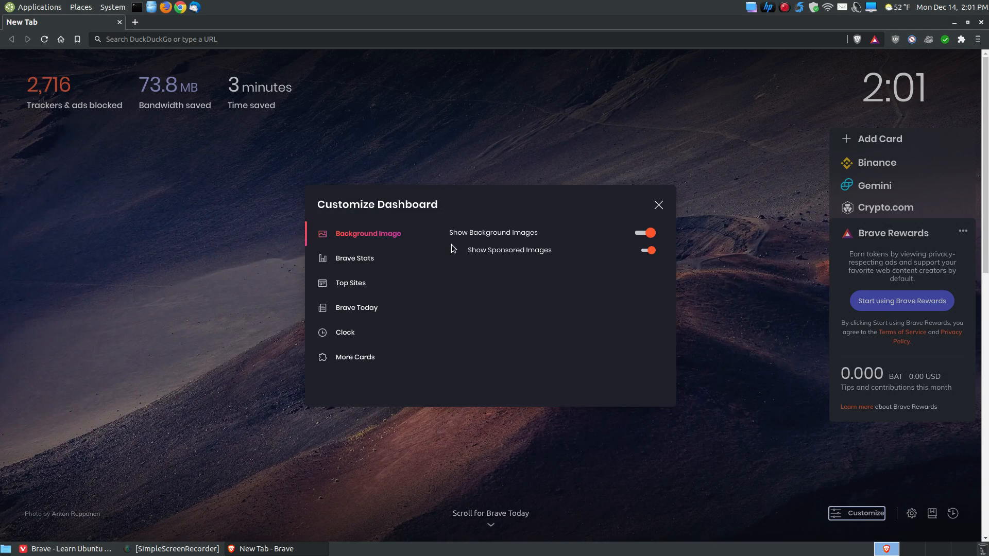
{"action": "left_click", "coordinate": [642, 233]}
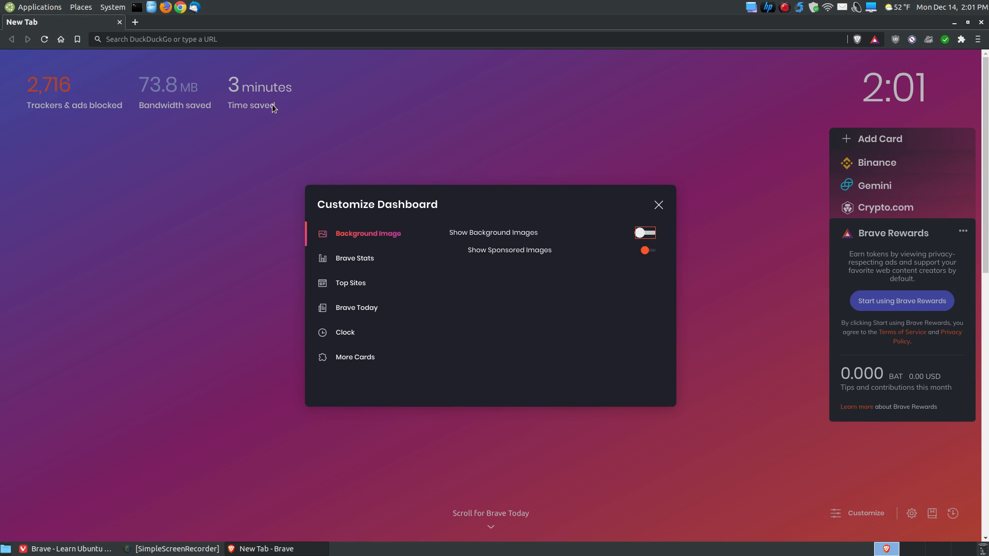
{"action": "left_click", "coordinate": [647, 233]}
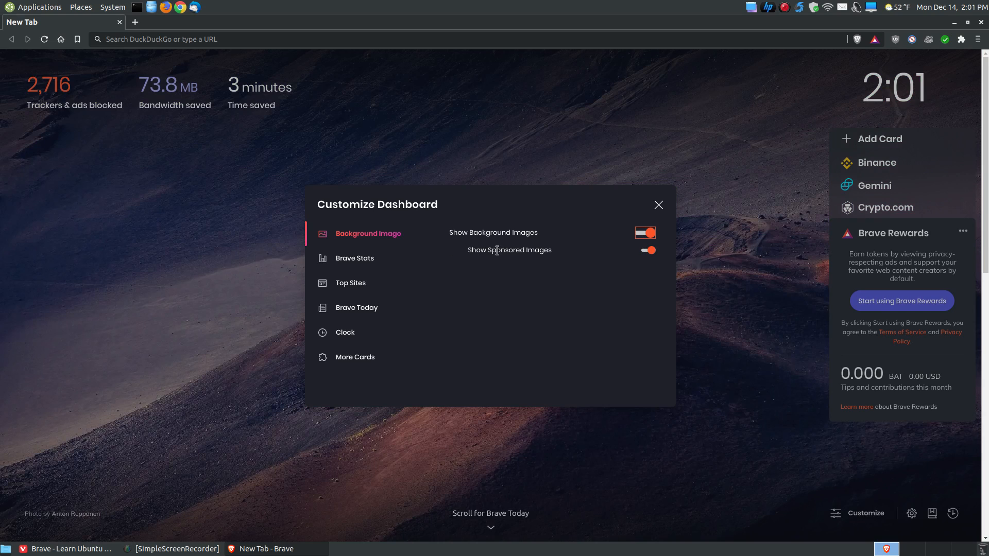
{"action": "left_click", "coordinate": [644, 251]}
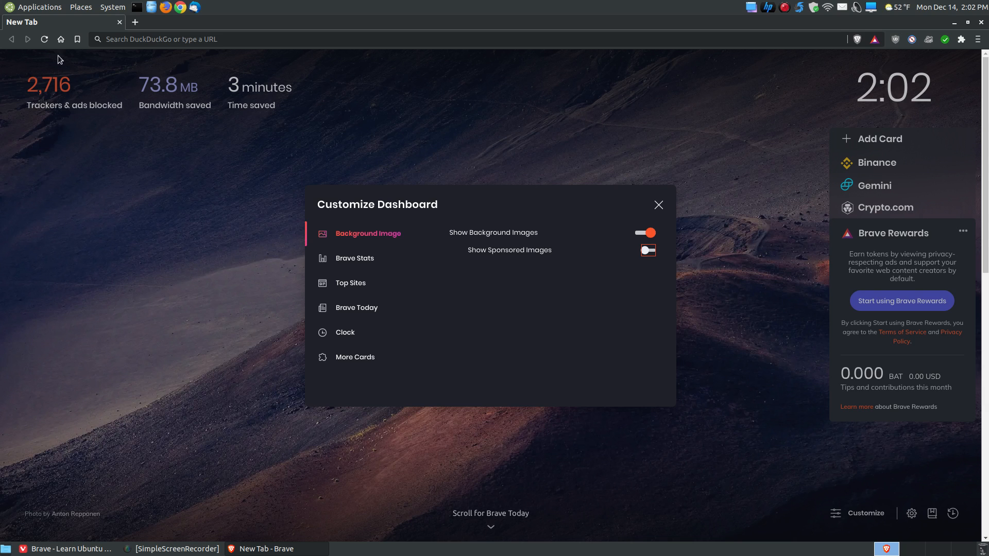
Reload the new tab page several times to view different background images
{"action": "left_click", "coordinate": [44, 40]}
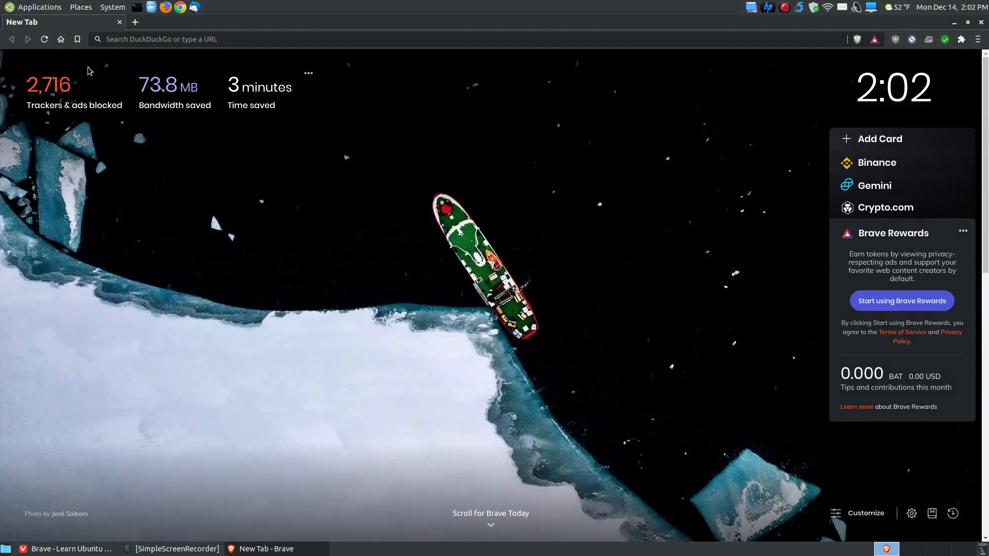
{"action": "left_click", "coordinate": [43, 45]}
{"action": "left_click", "coordinate": [44, 45]}
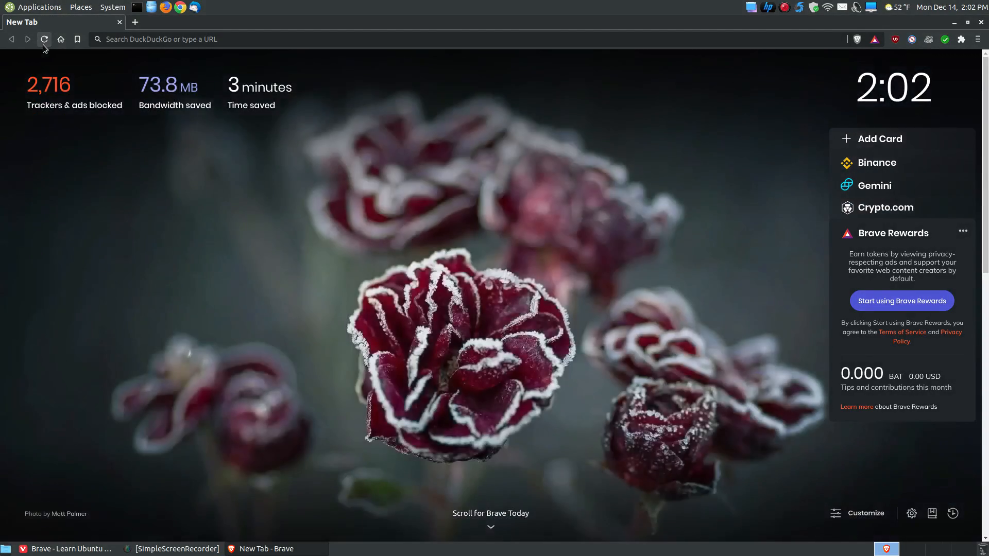
Keep reloading the new tab page to browse through more of the background photos
{"action": "left_click", "coordinate": [43, 45]}
{"action": "left_click", "coordinate": [43, 45]}
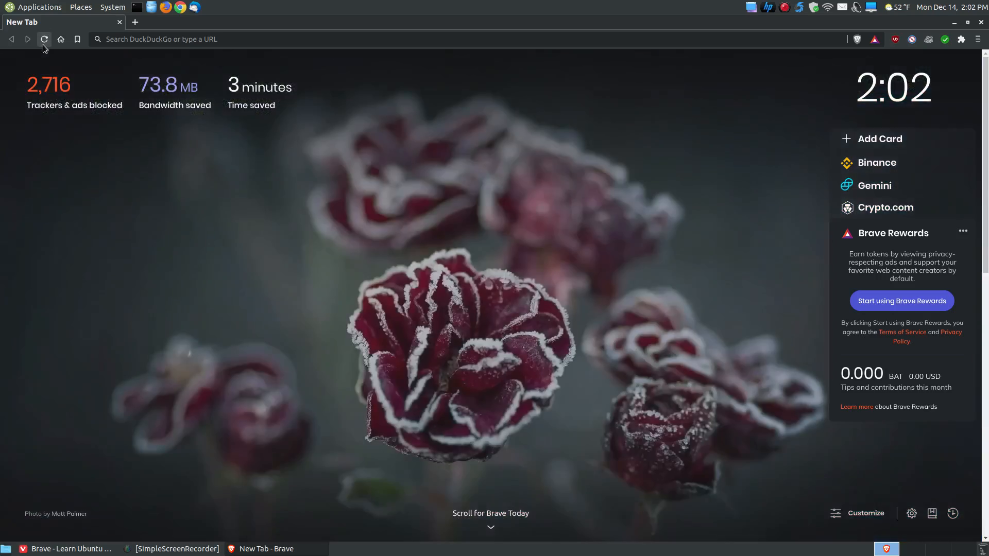
{"action": "left_click", "coordinate": [43, 45]}
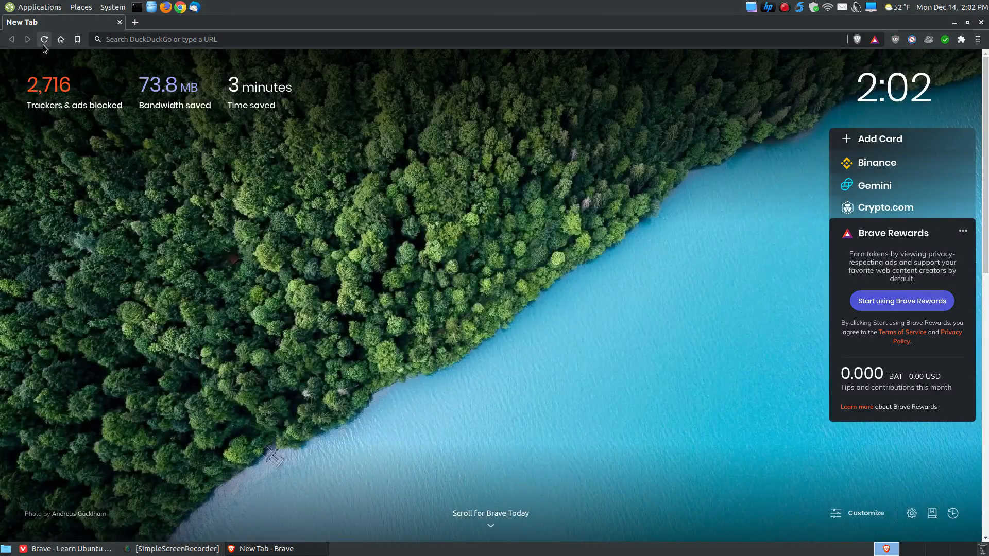
{"action": "left_click", "coordinate": [43, 45]}
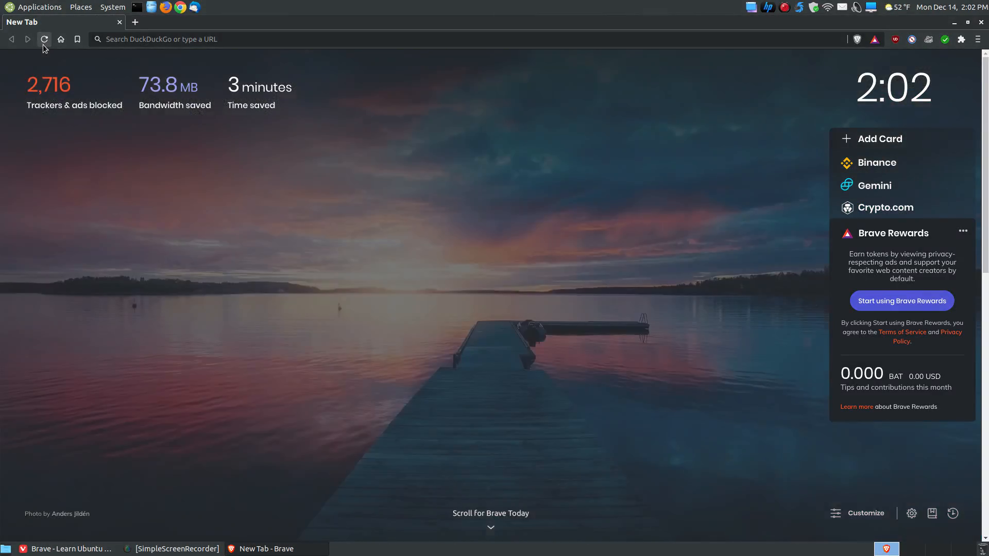
{"action": "left_click", "coordinate": [43, 45]}
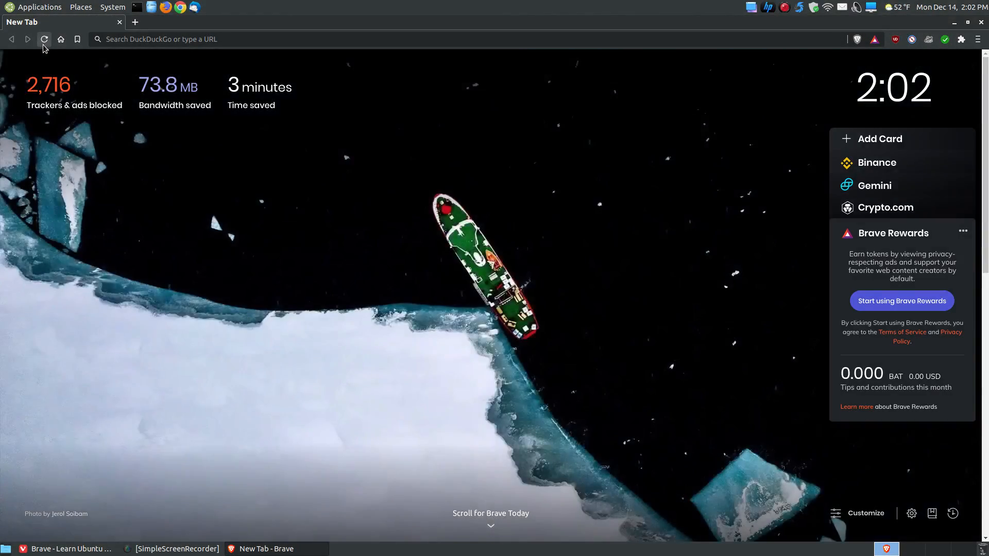
{"action": "left_click", "coordinate": [43, 45]}
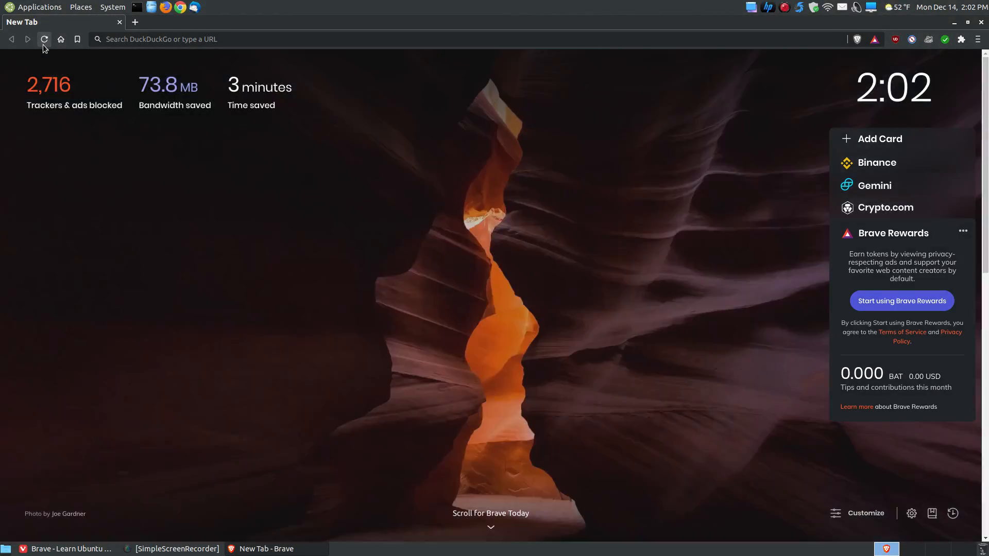
{"action": "left_click", "coordinate": [43, 45]}
{"action": "left_click", "coordinate": [44, 45]}
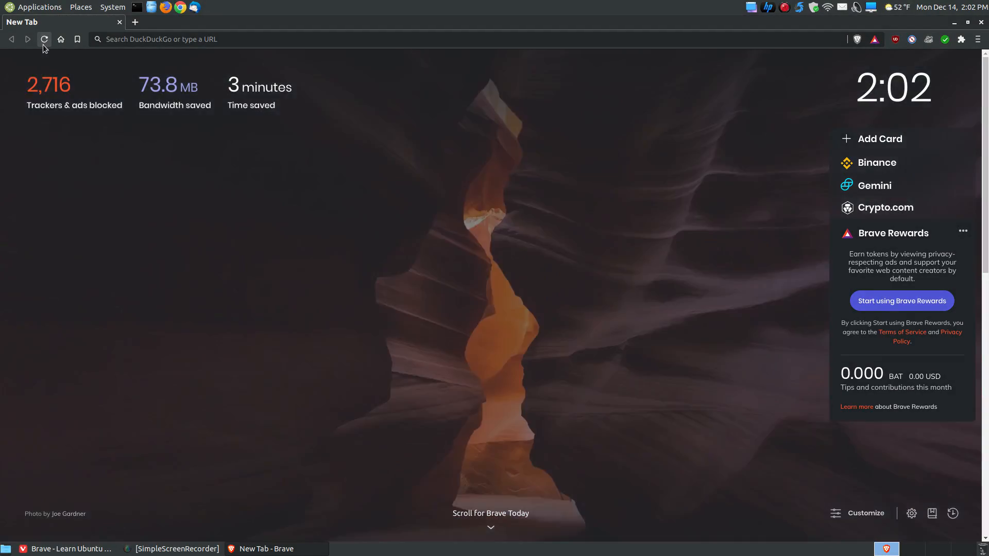
{"action": "left_click", "coordinate": [43, 45]}
{"action": "left_click", "coordinate": [43, 45]}
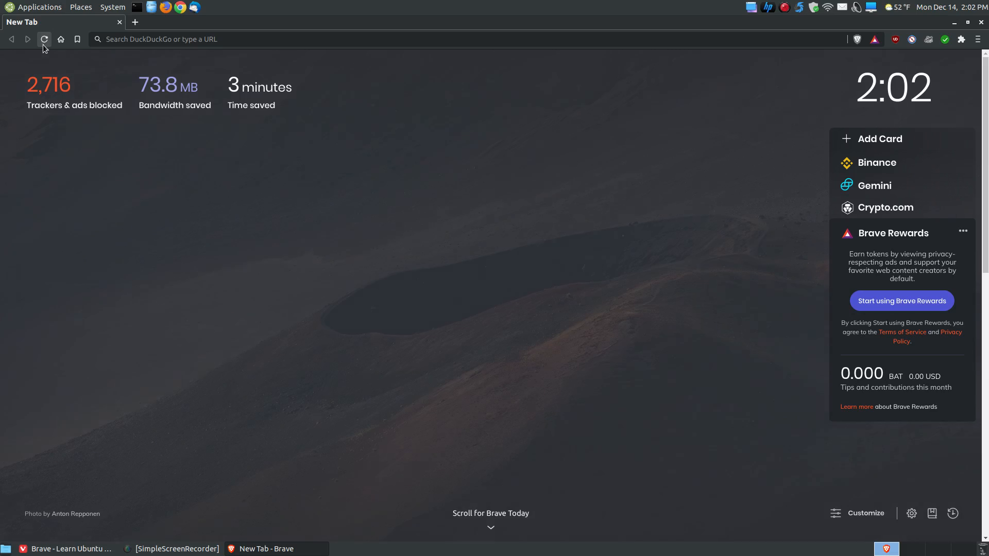
In the dashboard customization, toggle Show Brave Stats off and back on, and turn on Show Top Sites
{"action": "left_click", "coordinate": [835, 514]}
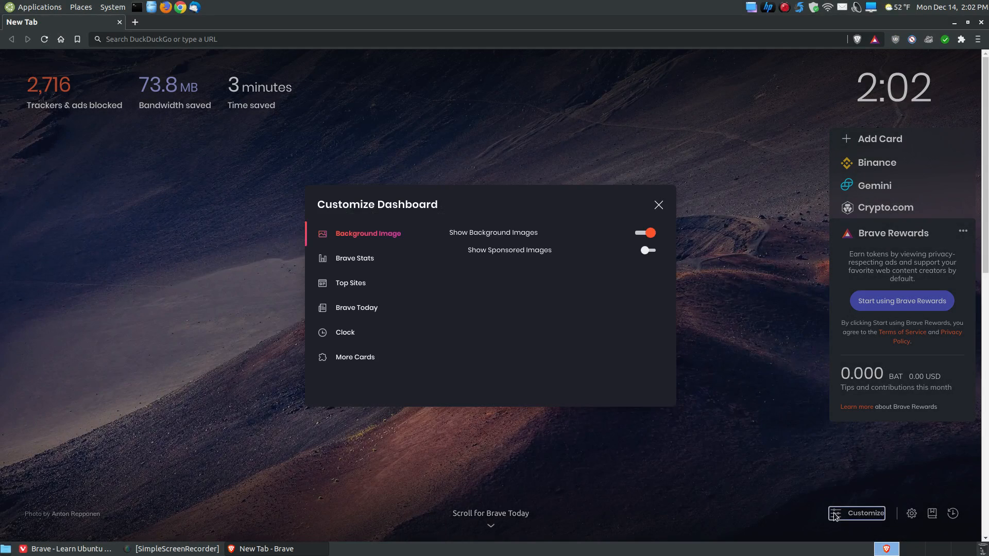
{"action": "left_click", "coordinate": [349, 263]}
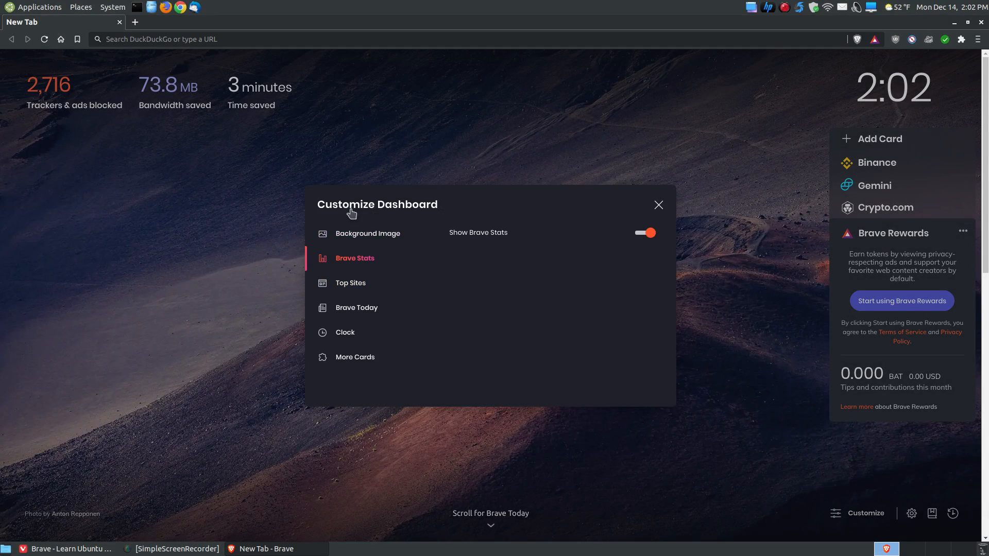
{"action": "left_click", "coordinate": [648, 234]}
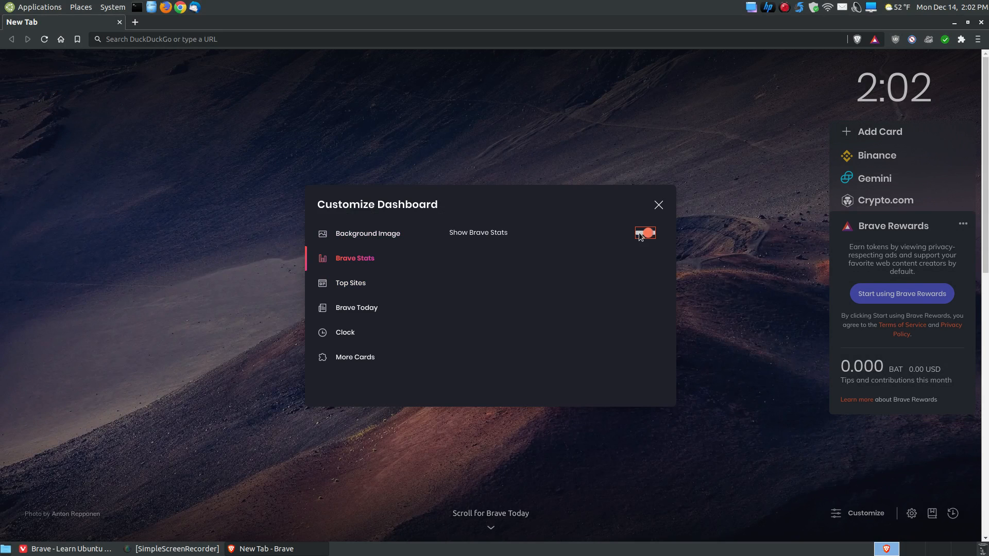
{"action": "left_click", "coordinate": [648, 235]}
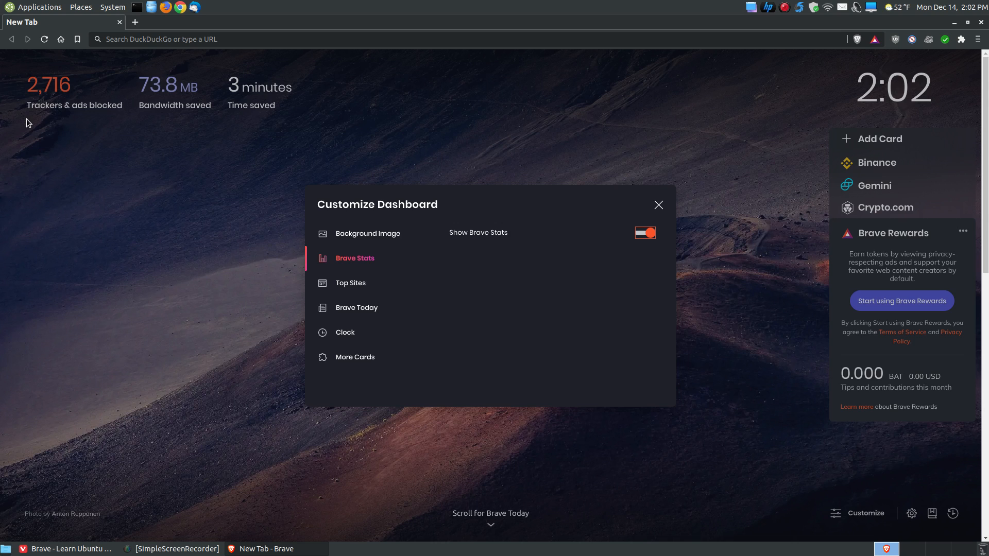
{"action": "left_click", "coordinate": [348, 283]}
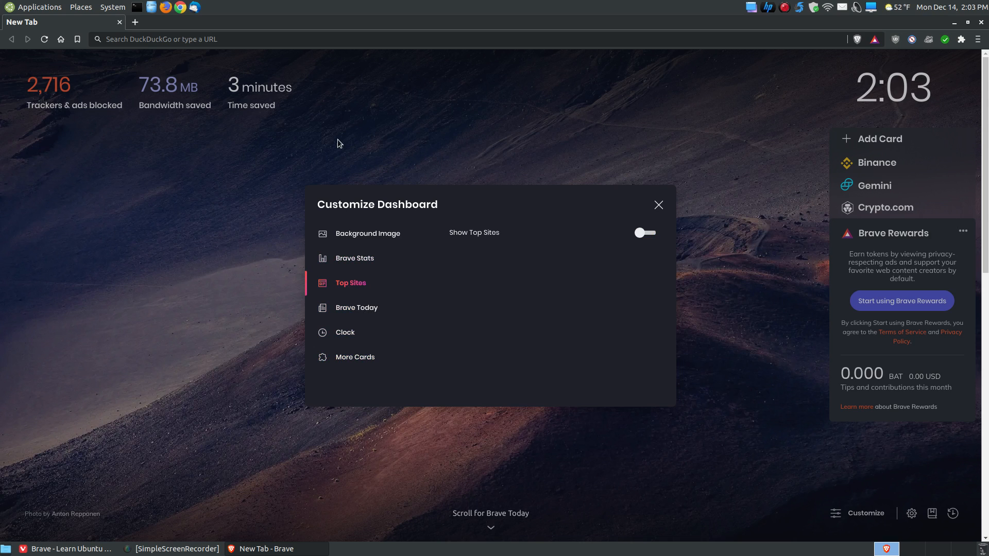
{"action": "left_click", "coordinate": [654, 234]}
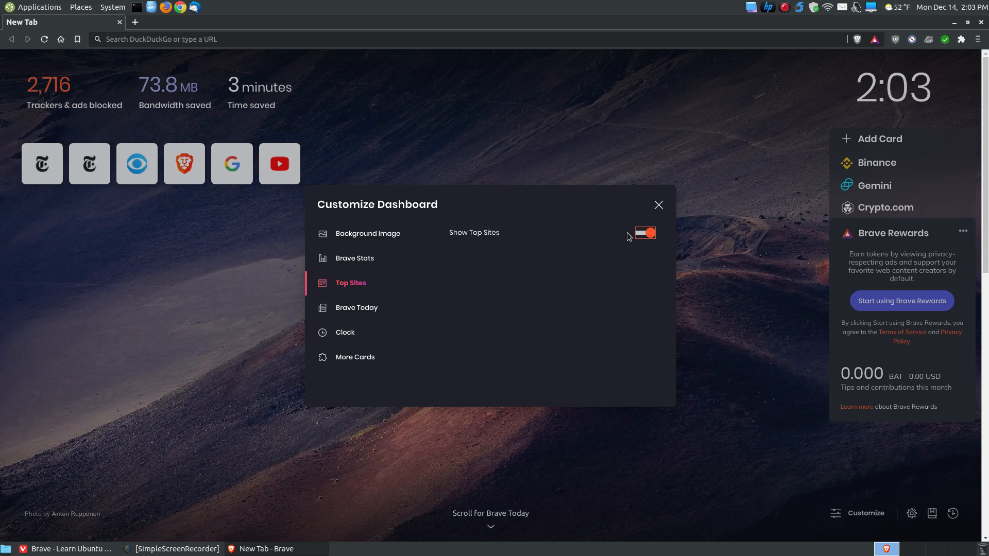
{"action": "left_click", "coordinate": [647, 233]}
{"action": "left_click", "coordinate": [646, 234]}
Look through the Brave Today source categories and turn off Show Brave Today
{"action": "left_click", "coordinate": [342, 309]}
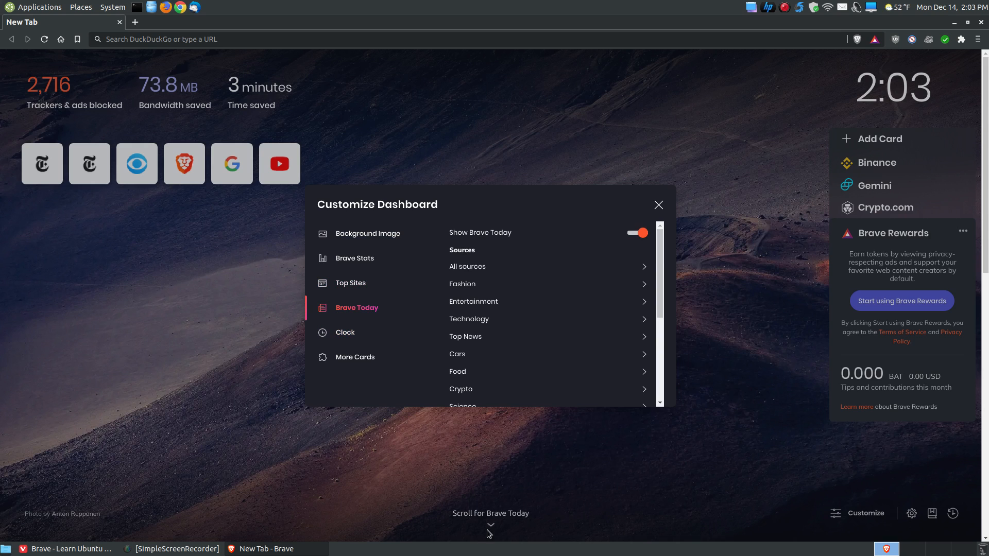
{"action": "left_click_drag", "start_coordinate": [663, 249], "coordinate": [659, 360]}
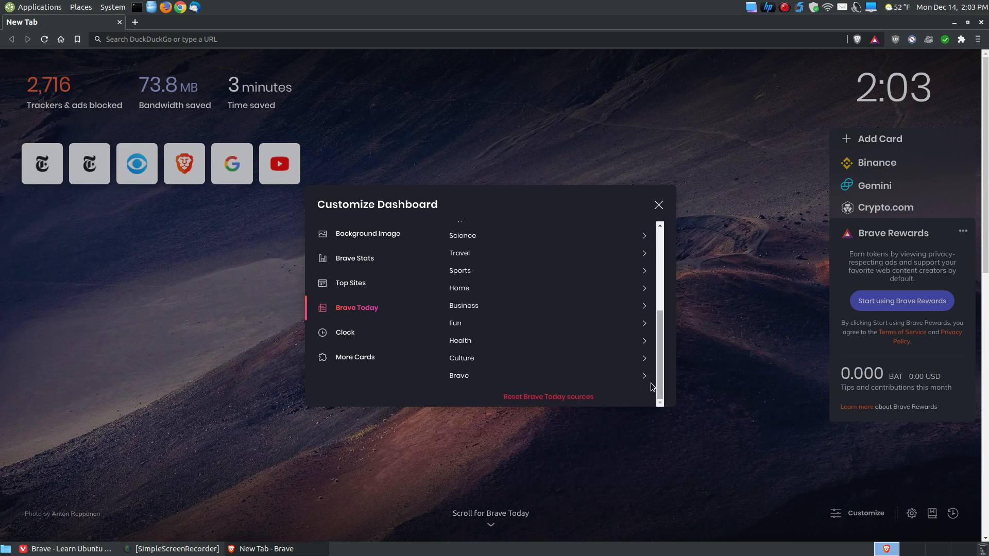
{"action": "scroll", "coordinate": [519, 279], "scroll_direction": "up", "scroll_amount": 3}
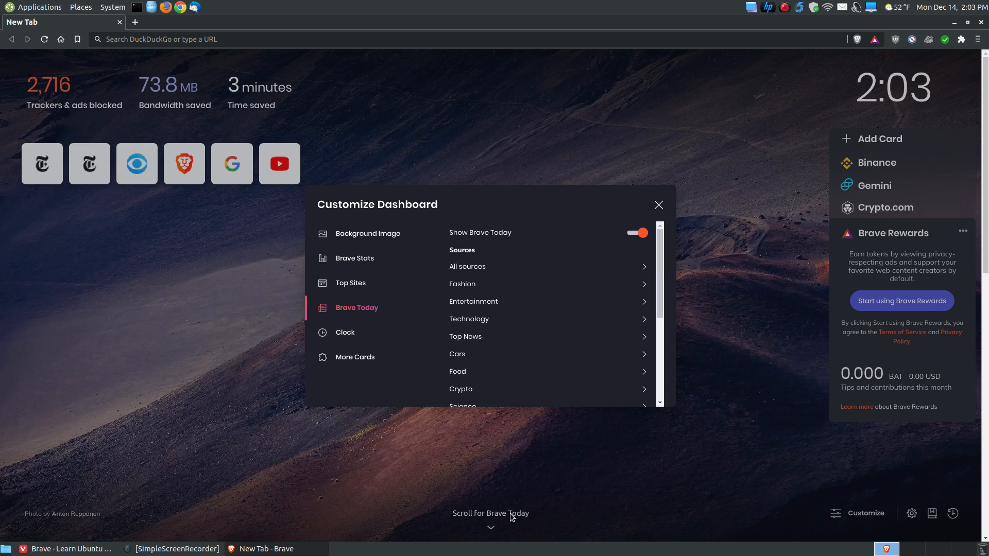
{"action": "left_click", "coordinate": [633, 234]}
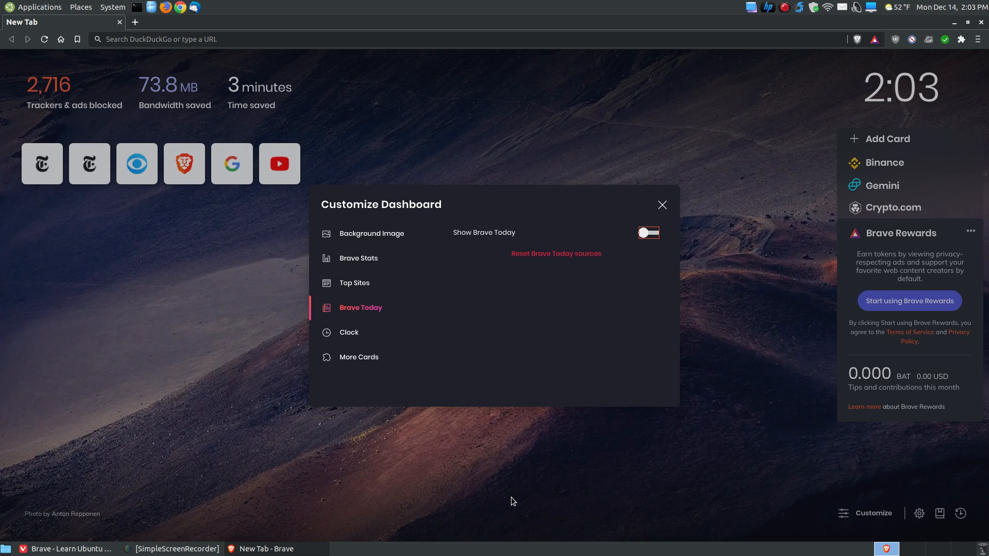
In the clock options of the dashboard, toggle Show Clock off and on, leaving it on
{"action": "left_click", "coordinate": [355, 333]}
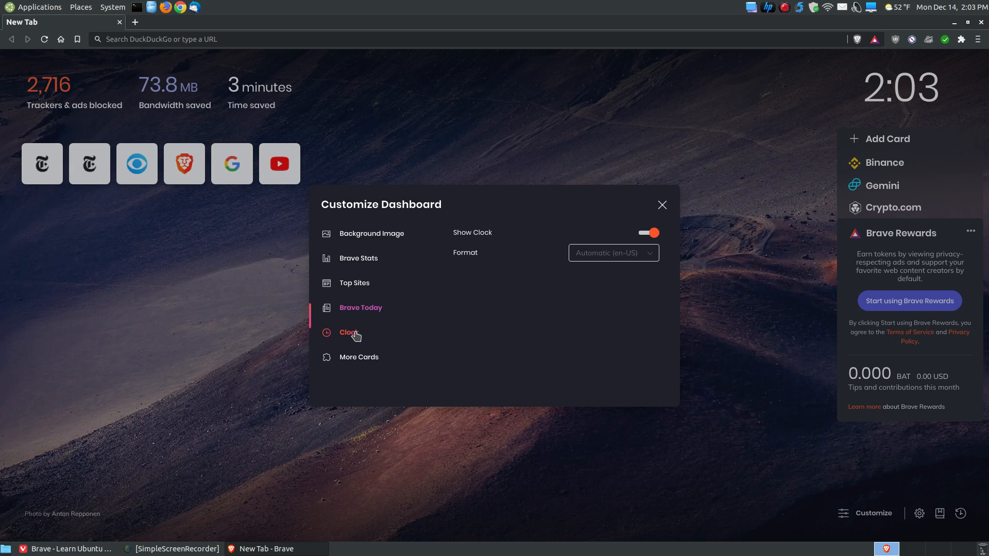
{"action": "left_click", "coordinate": [643, 234]}
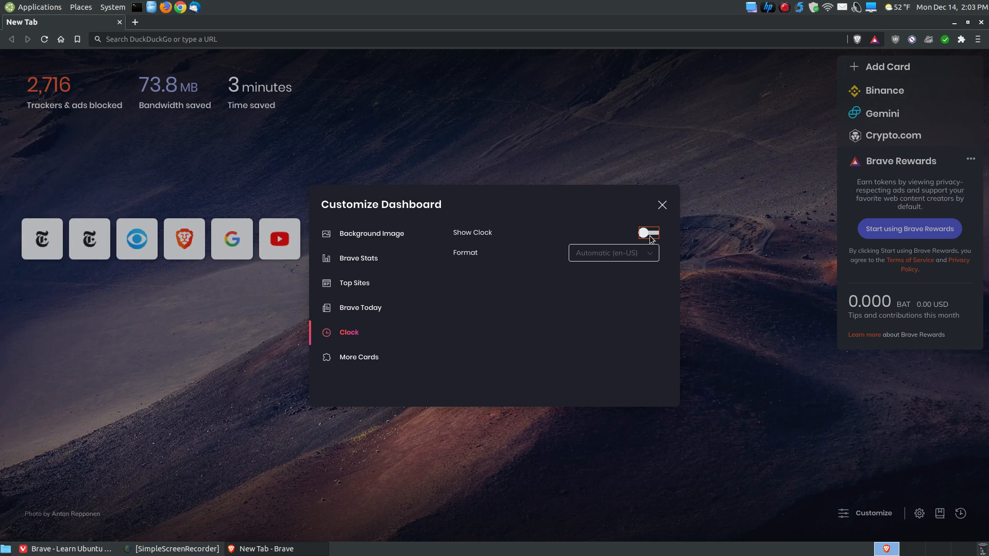
{"action": "left_click", "coordinate": [649, 234]}
{"action": "left_click", "coordinate": [648, 234]}
{"action": "left_click", "coordinate": [649, 235]}
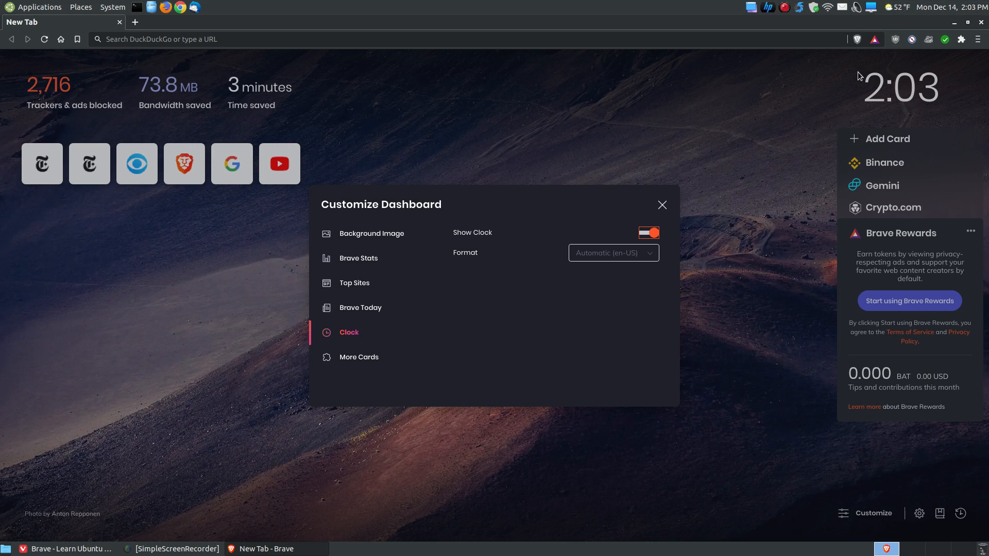
Try the 12-hour clock and 24-hour clock formats, and return the clock format to Automatic (en-US)
{"action": "left_click", "coordinate": [658, 254]}
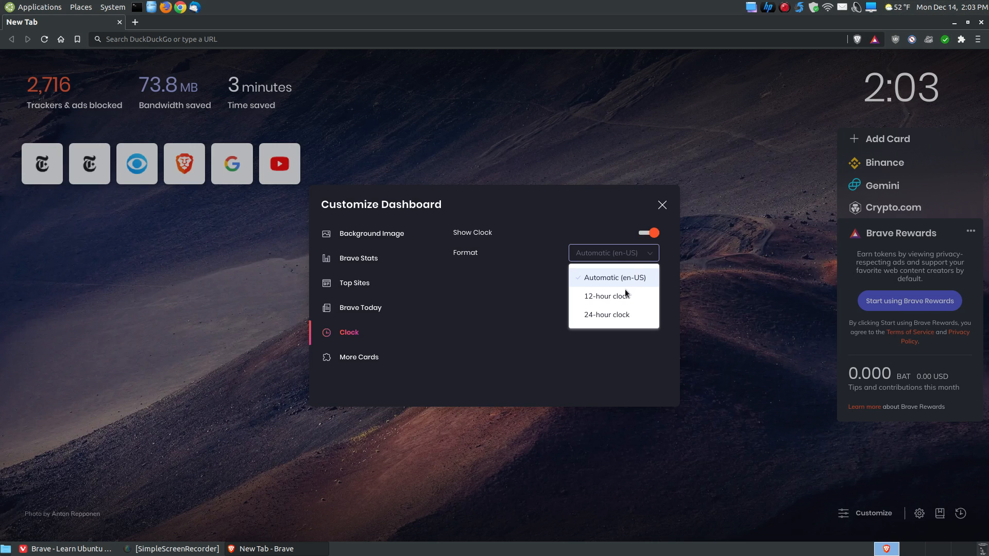
{"action": "left_click", "coordinate": [605, 301]}
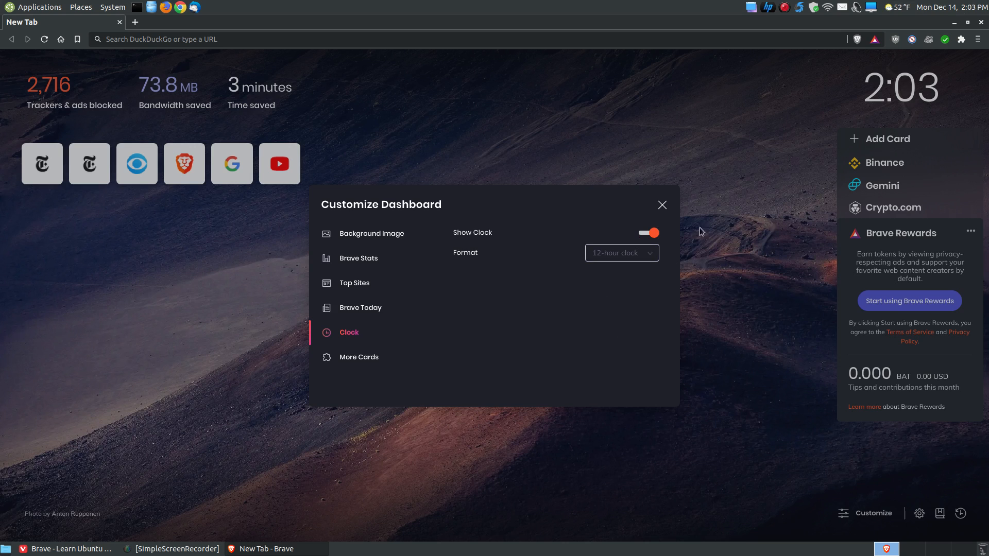
{"action": "left_click", "coordinate": [649, 257]}
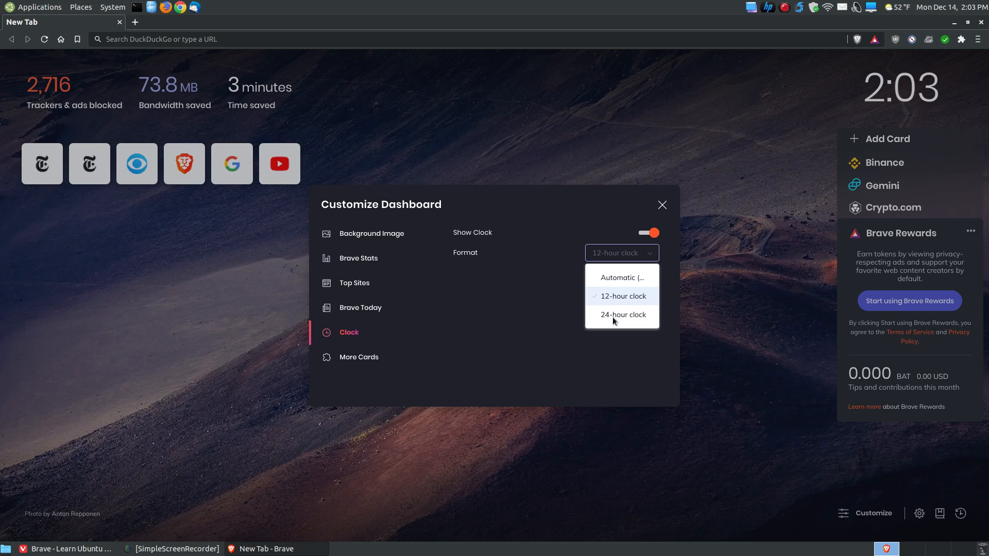
{"action": "left_click", "coordinate": [613, 315]}
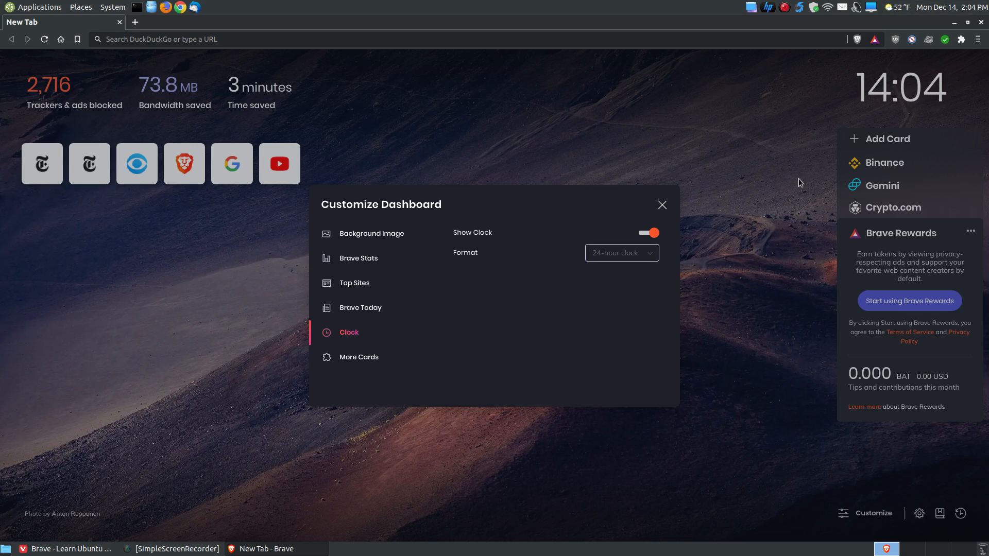
{"action": "left_click", "coordinate": [649, 257]}
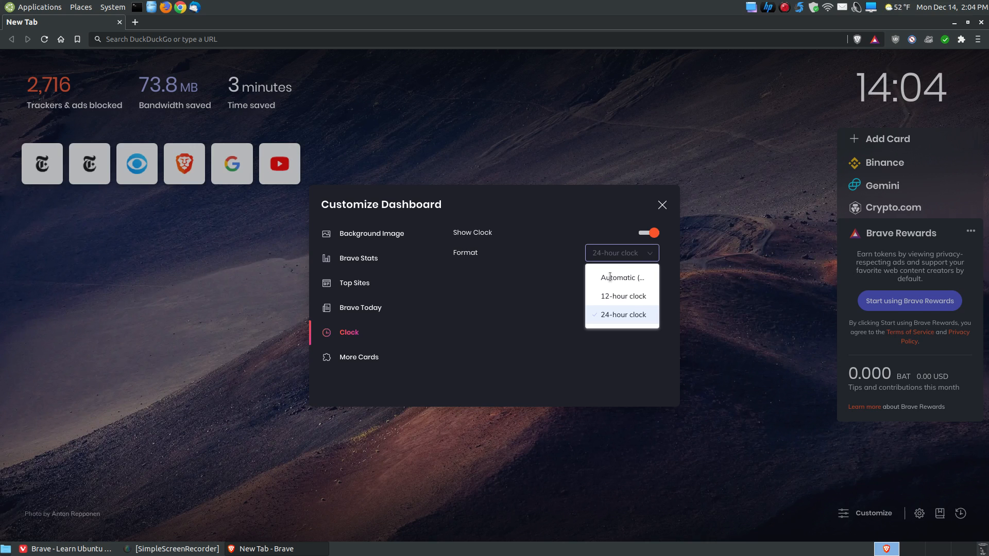
{"action": "left_click", "coordinate": [611, 277]}
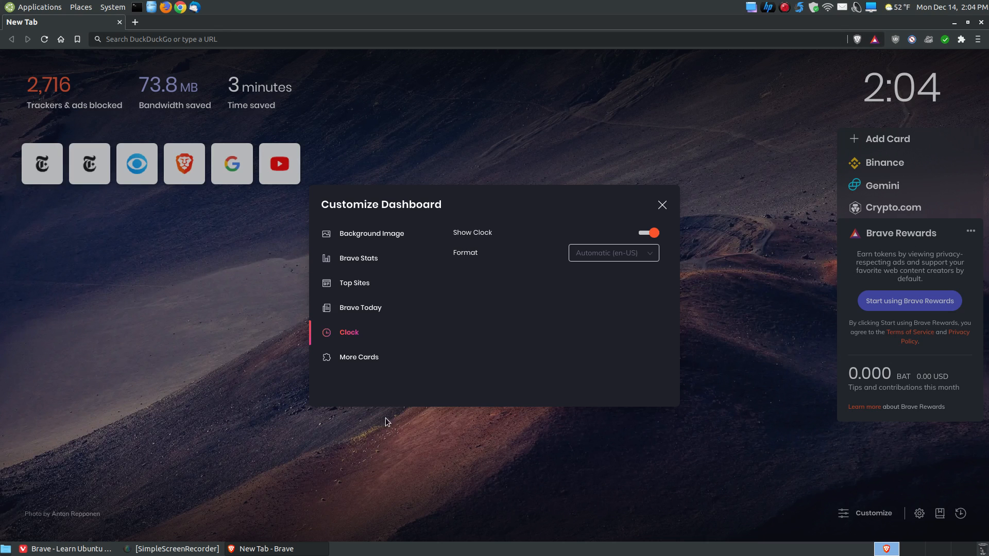
Hide the Gemini, Binance, Brave Rewards and Crypto.com cards from the new tab dashboard
{"action": "left_click", "coordinate": [360, 358]}
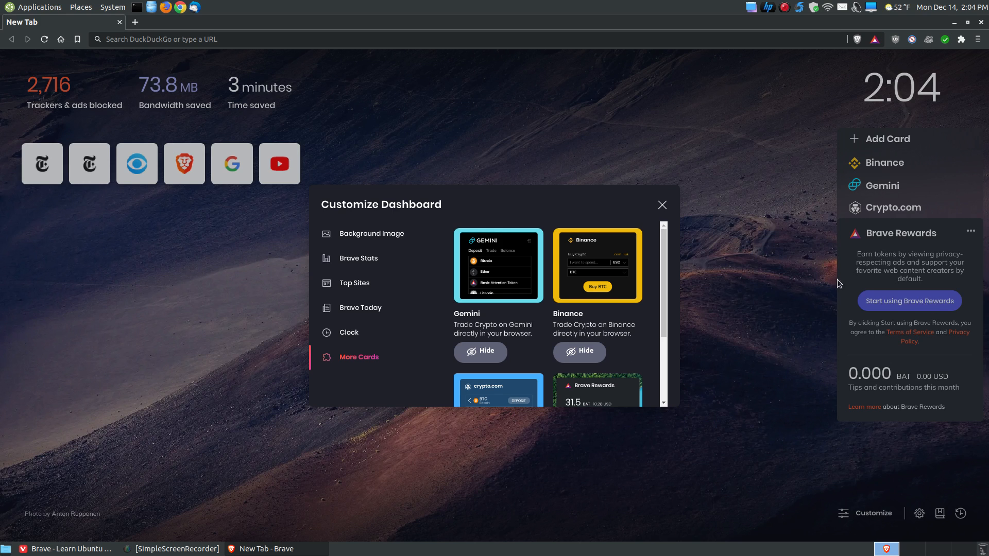
{"action": "left_click", "coordinate": [481, 351]}
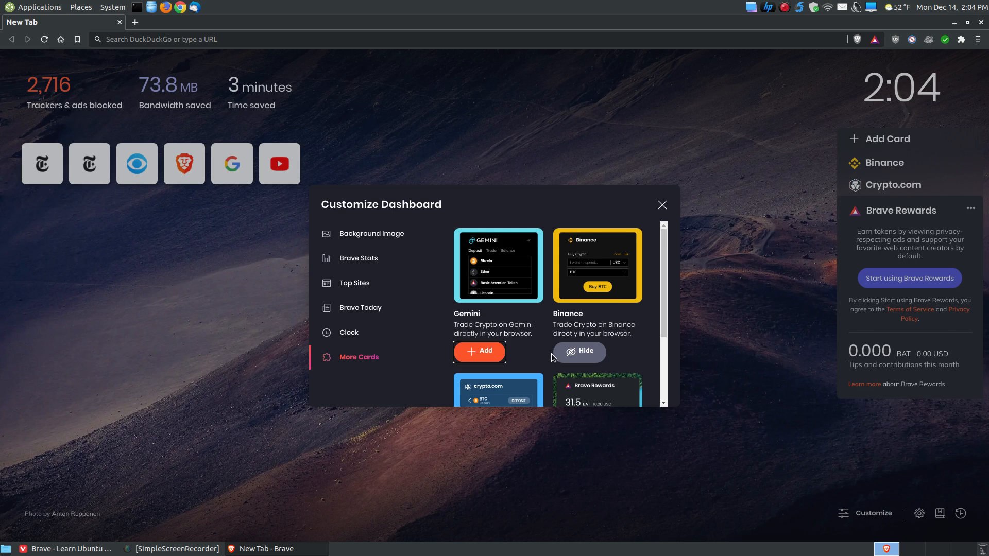
{"action": "left_click", "coordinate": [572, 354]}
{"action": "scroll", "coordinate": [577, 324], "scroll_direction": "down", "scroll_amount": 4}
{"action": "scroll", "coordinate": [578, 323], "scroll_direction": "down", "scroll_amount": 1}
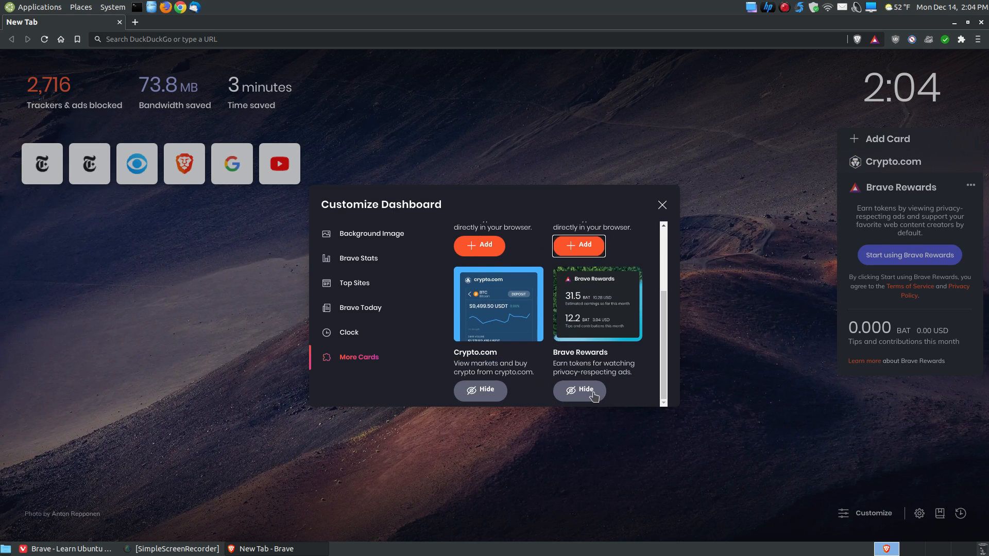
{"action": "left_click", "coordinate": [592, 392]}
{"action": "left_click", "coordinate": [480, 390]}
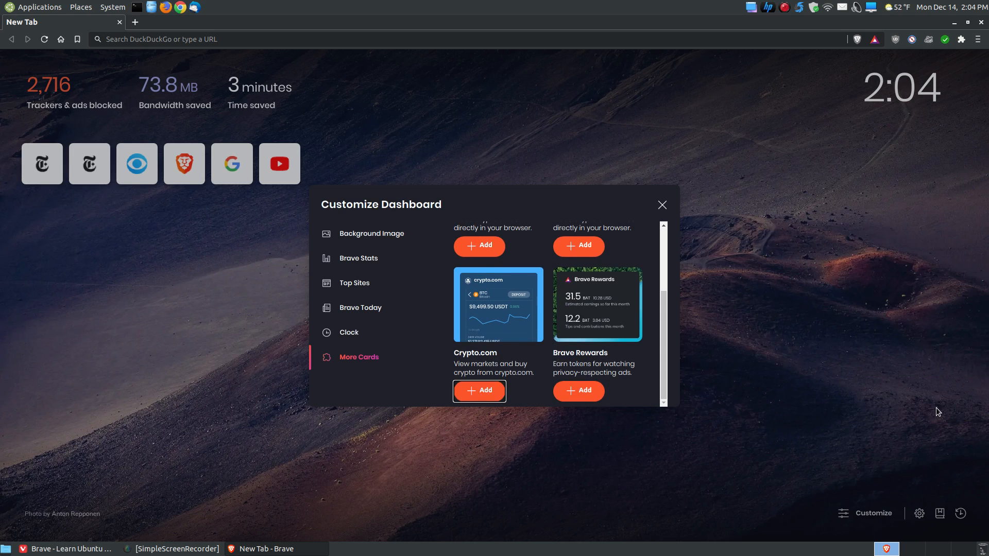
Add the Brave Rewards card back and hide it again, and close the dashboard customization
{"action": "left_click", "coordinate": [579, 394]}
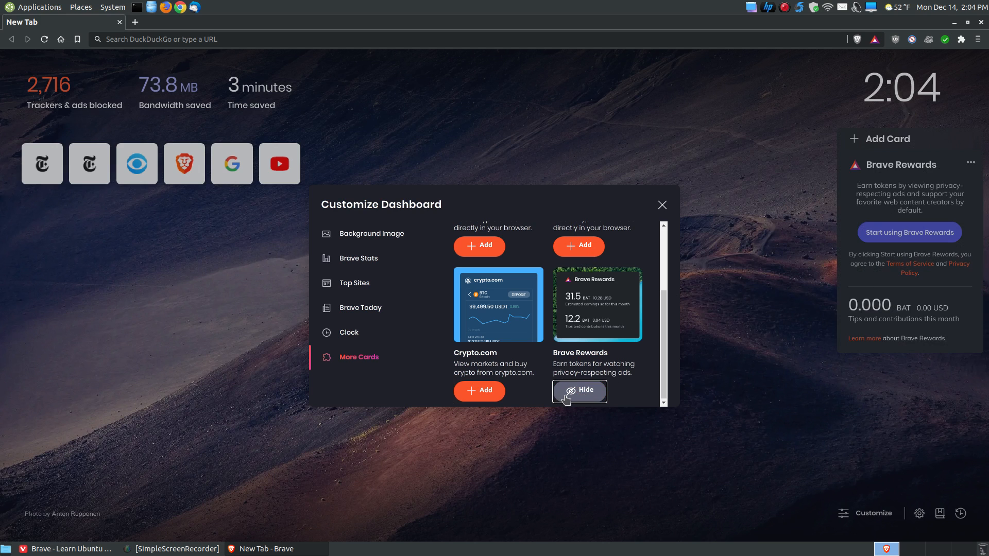
{"action": "left_click", "coordinate": [566, 395]}
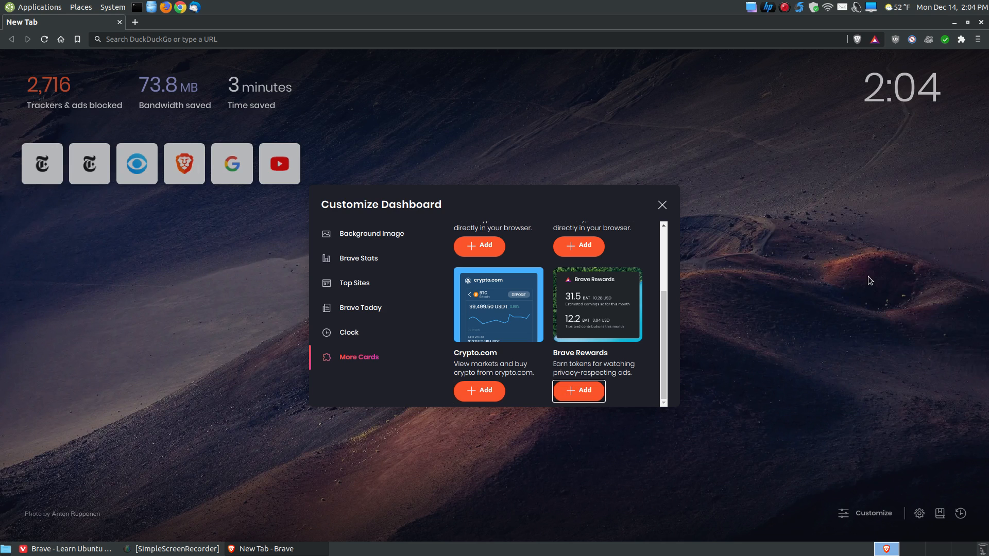
{"action": "left_click", "coordinate": [662, 206]}
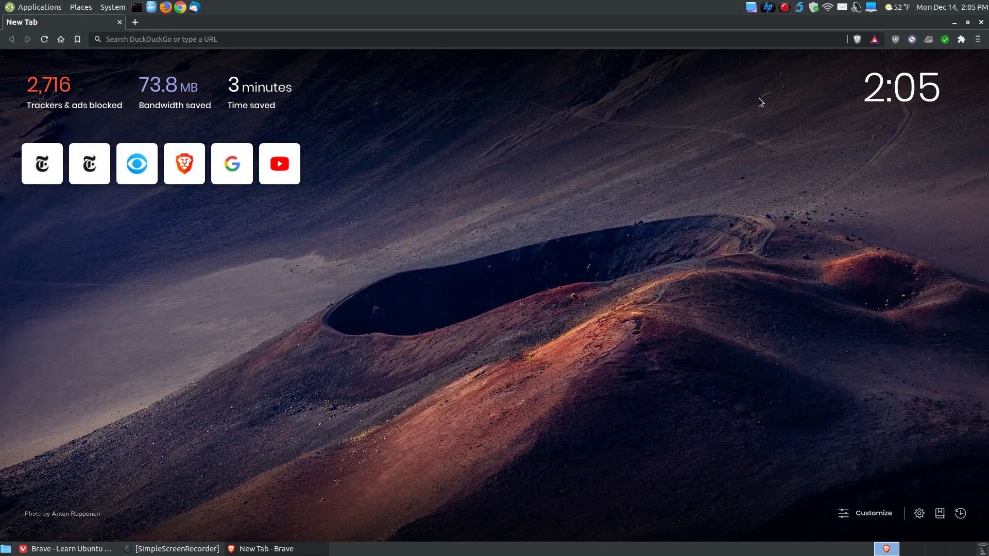
Look over the commands in the browser's main menu and dismiss it
{"action": "left_click", "coordinate": [981, 39]}
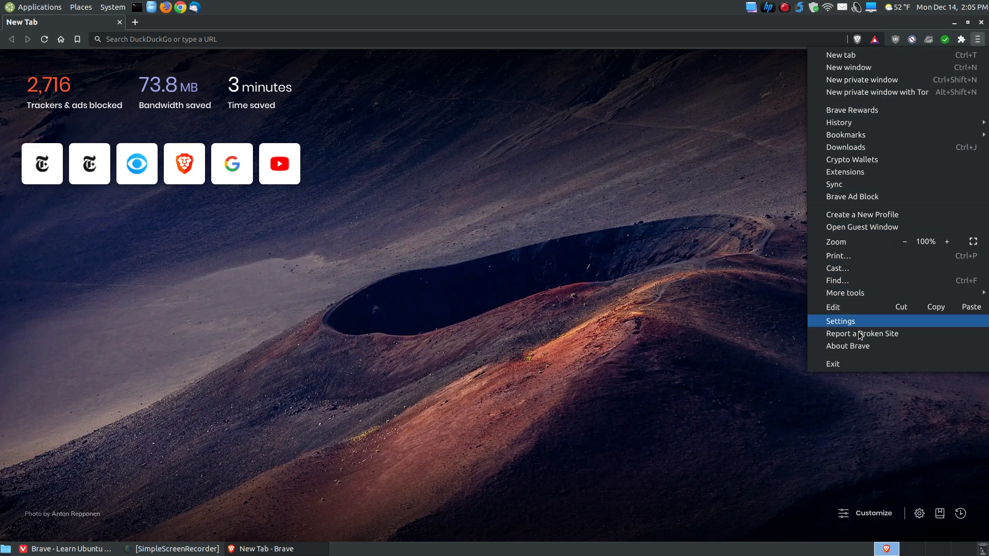
{"action": "left_click", "coordinate": [978, 39]}
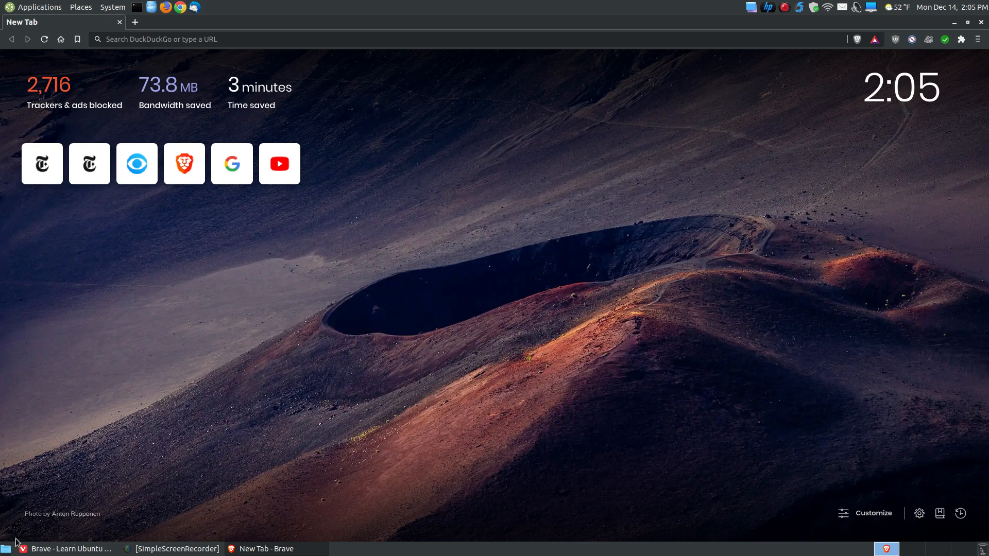
Open the browser settings, review the options for importing bookmarks and settings, and cancel the import
{"action": "left_click", "coordinate": [919, 515]}
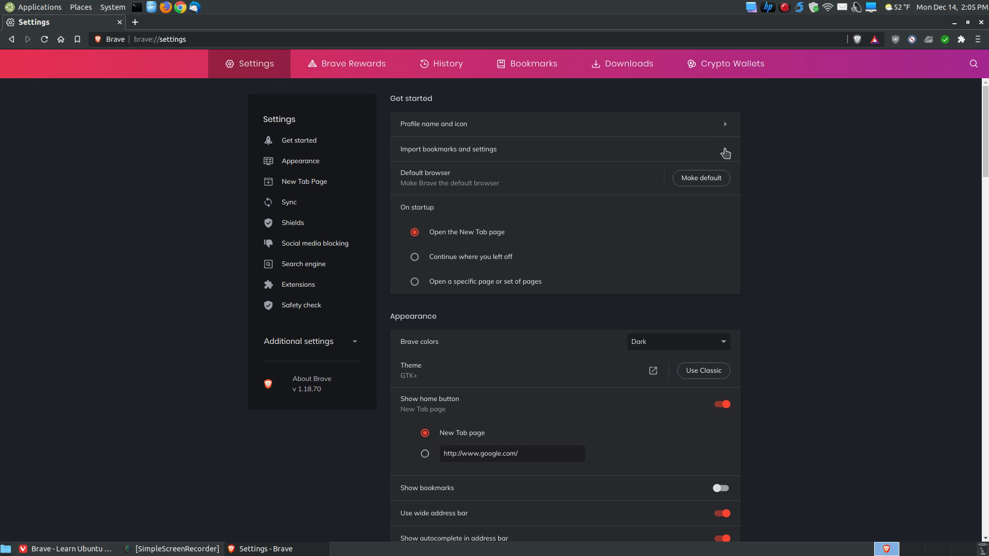
{"action": "left_click", "coordinate": [725, 153]}
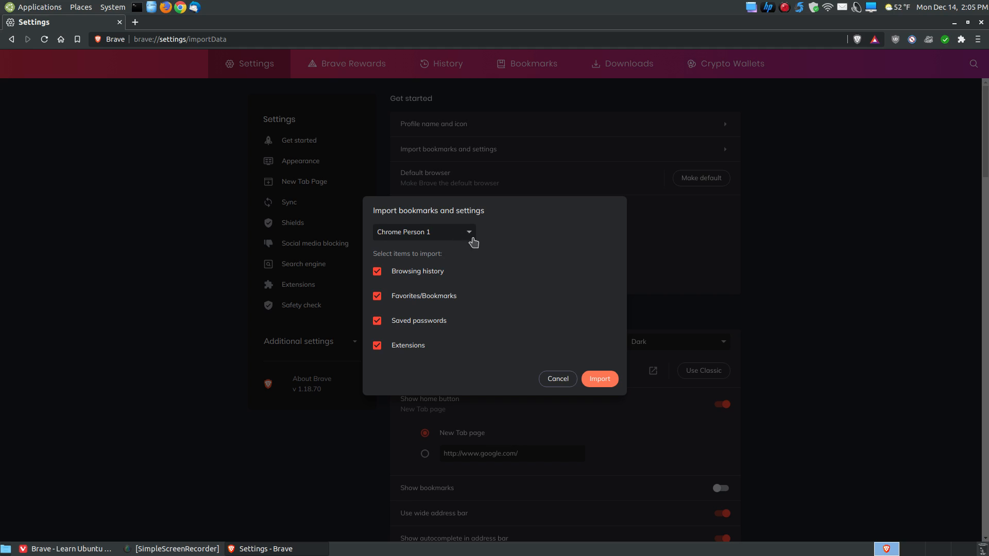
{"action": "left_click", "coordinate": [558, 380]}
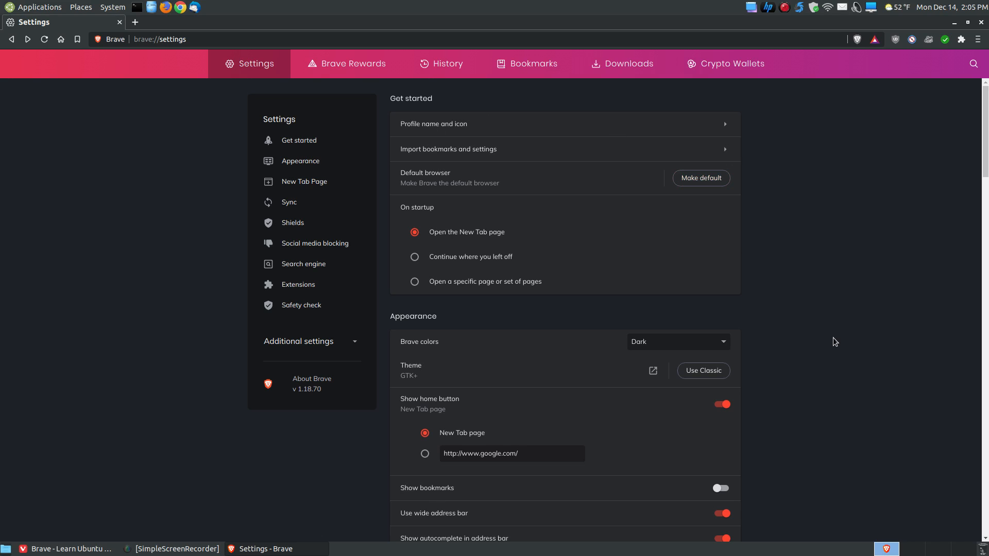
Hide the top sites shortcuts on a new tab's dashboard and close that tab
{"action": "scroll", "coordinate": [824, 335], "scroll_direction": "down", "scroll_amount": 3}
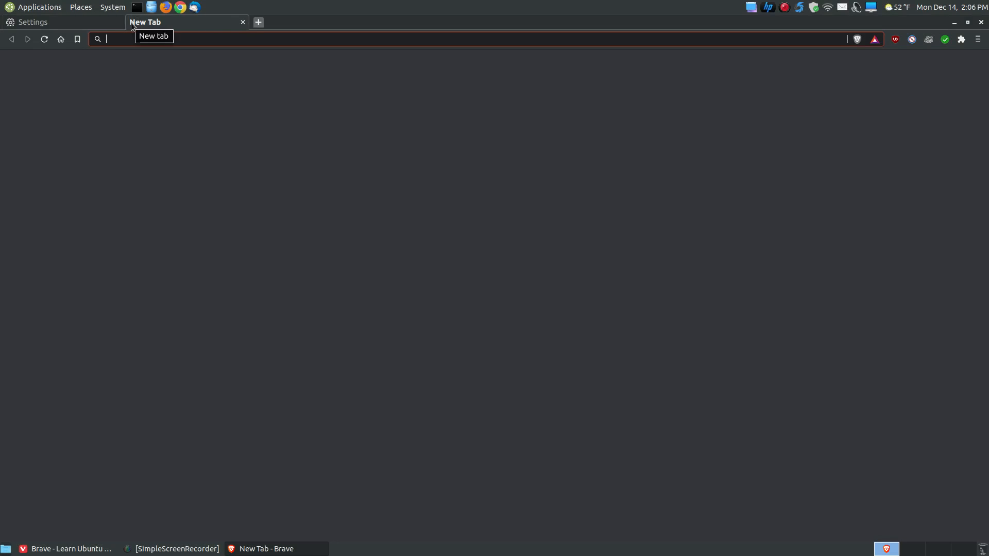
{"action": "left_click", "coordinate": [135, 22]}
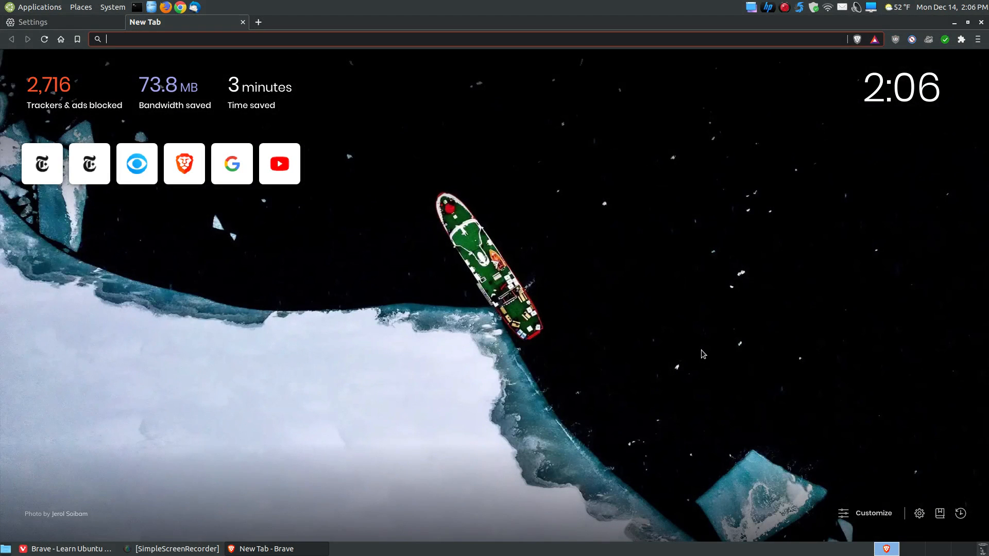
{"action": "left_click", "coordinate": [318, 149]}
{"action": "left_click", "coordinate": [350, 172]}
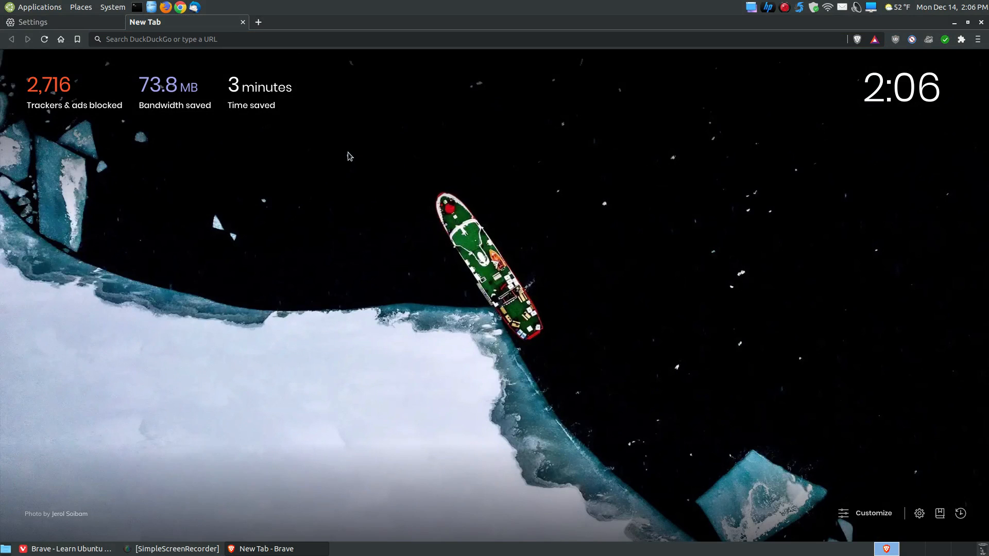
{"action": "left_click", "coordinate": [241, 22]}
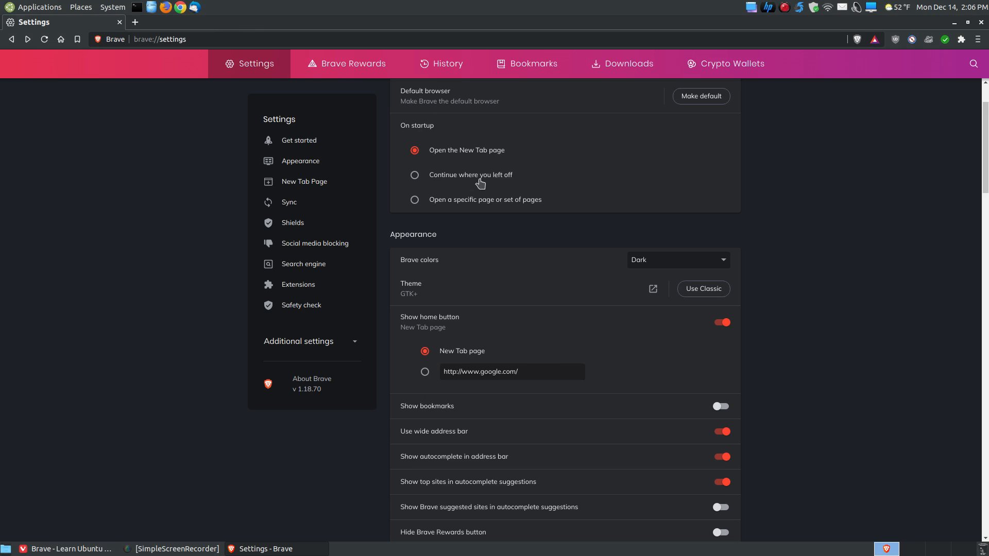
Try the startup options, ending on Open a specific page or set of pages, and check what a new tab shows
{"action": "left_click", "coordinate": [415, 175]}
{"action": "left_click", "coordinate": [414, 201]}
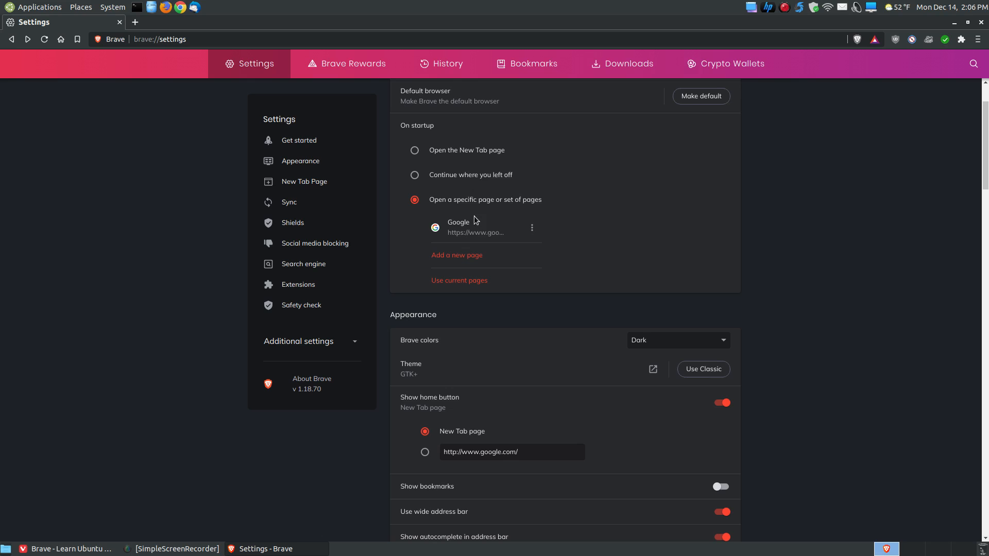
{"action": "left_click", "coordinate": [135, 22]}
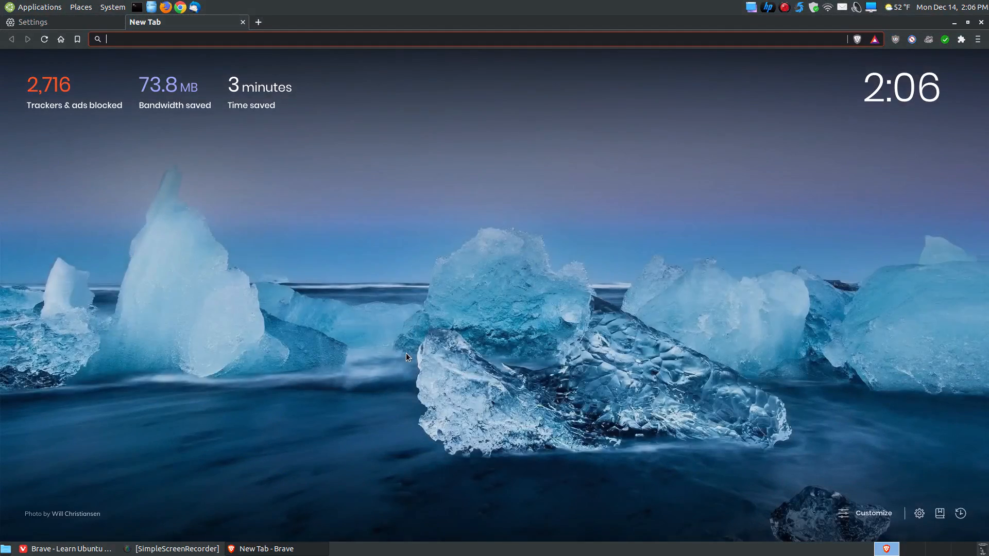
{"action": "left_click", "coordinate": [241, 22]}
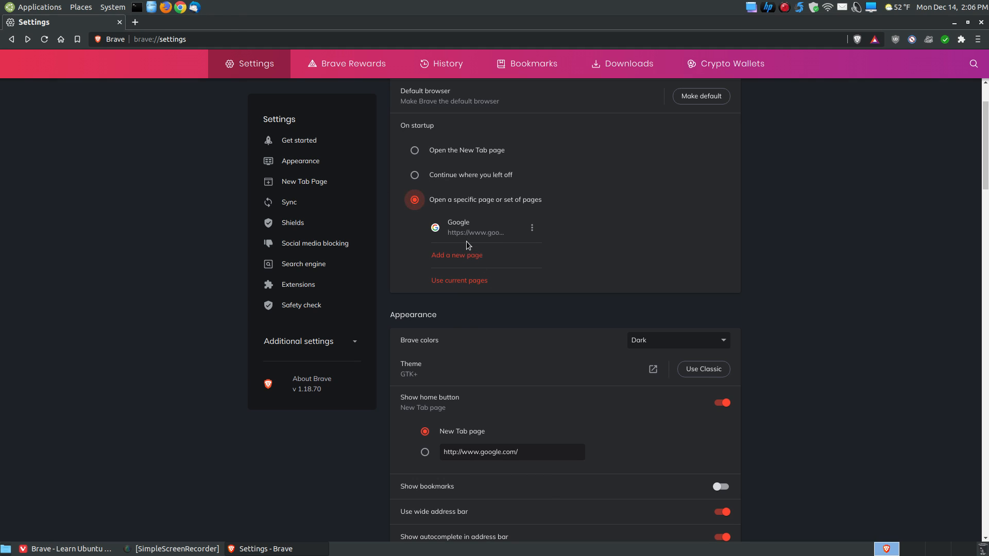
Close the Brave browser and launch it again to check its startup page
{"action": "left_click", "coordinate": [980, 22]}
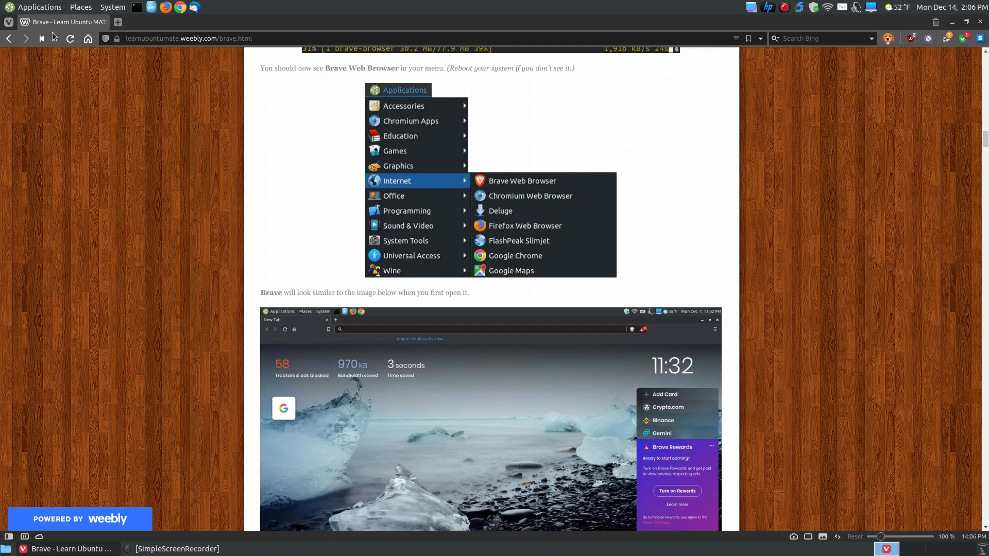
{"action": "left_click", "coordinate": [36, 7]}
{"action": "mouse_move", "coordinate": [58, 101]}
{"action": "left_click", "coordinate": [127, 101]}
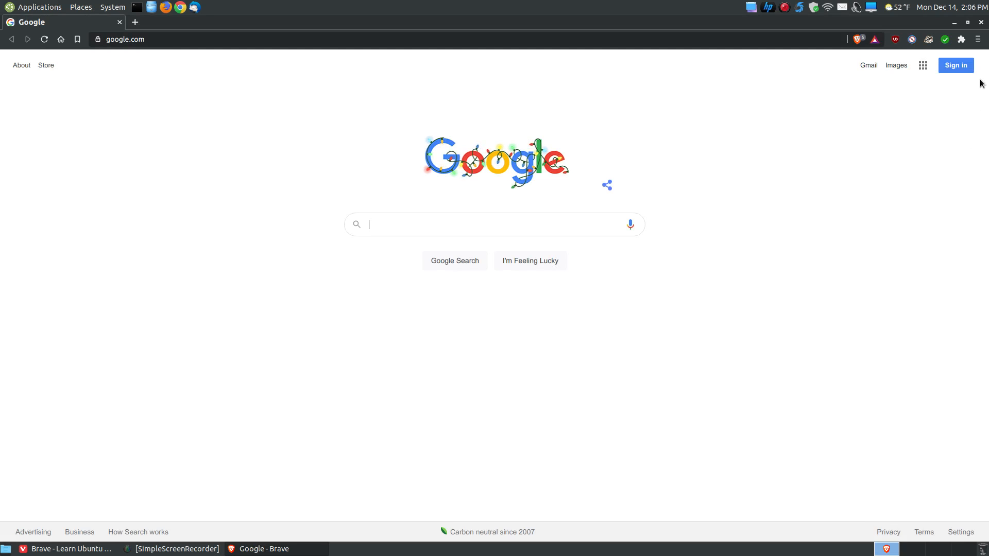
Close the Google startup tab, return the startup setting to Open the New Tab page, and check a new tab
{"action": "left_click", "coordinate": [978, 39]}
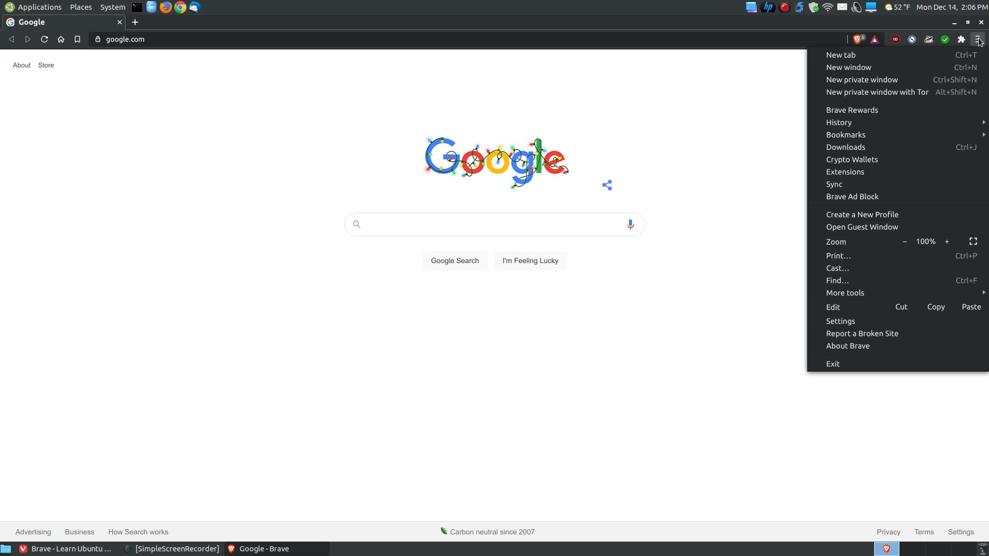
{"action": "left_click", "coordinate": [849, 321]}
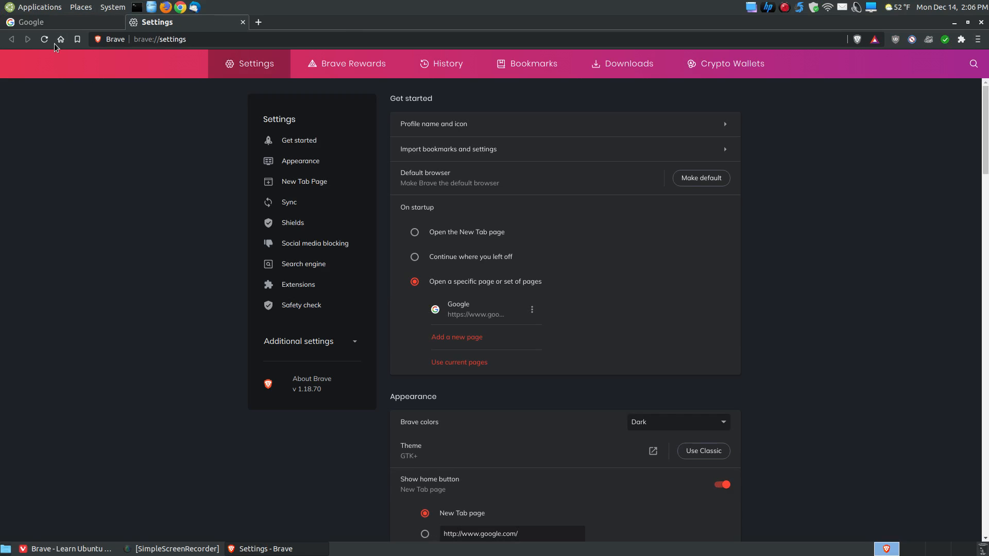
{"action": "left_click", "coordinate": [53, 26]}
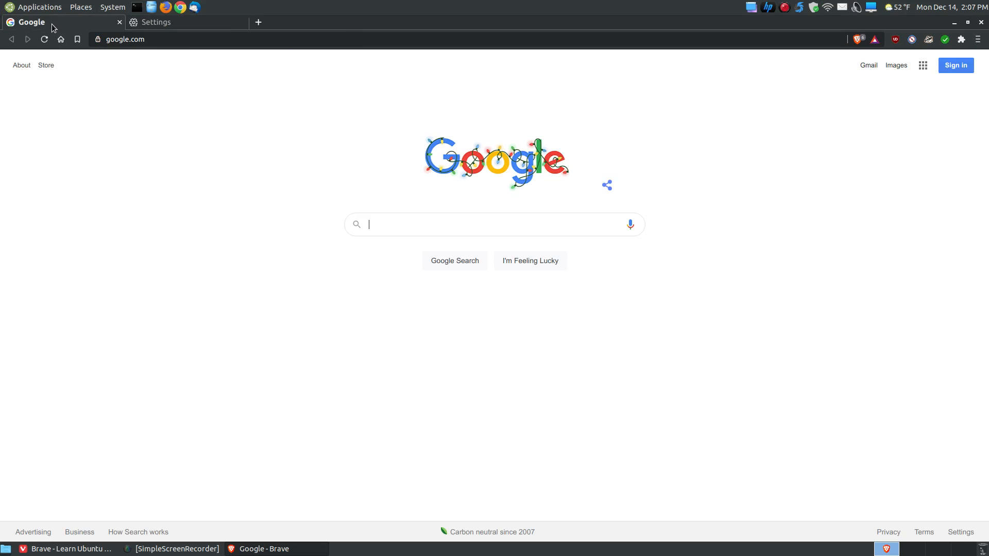
{"action": "left_click", "coordinate": [120, 22]}
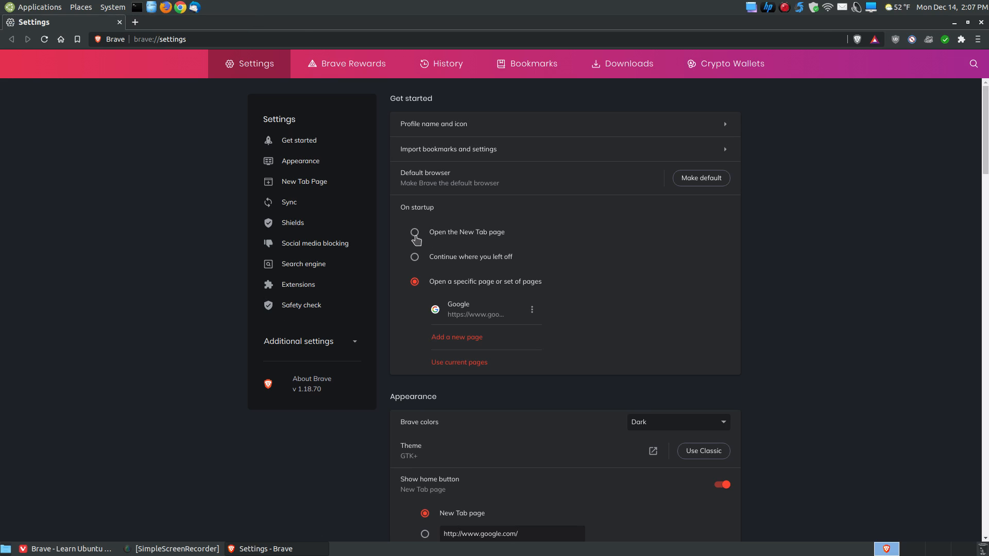
{"action": "left_click", "coordinate": [415, 236]}
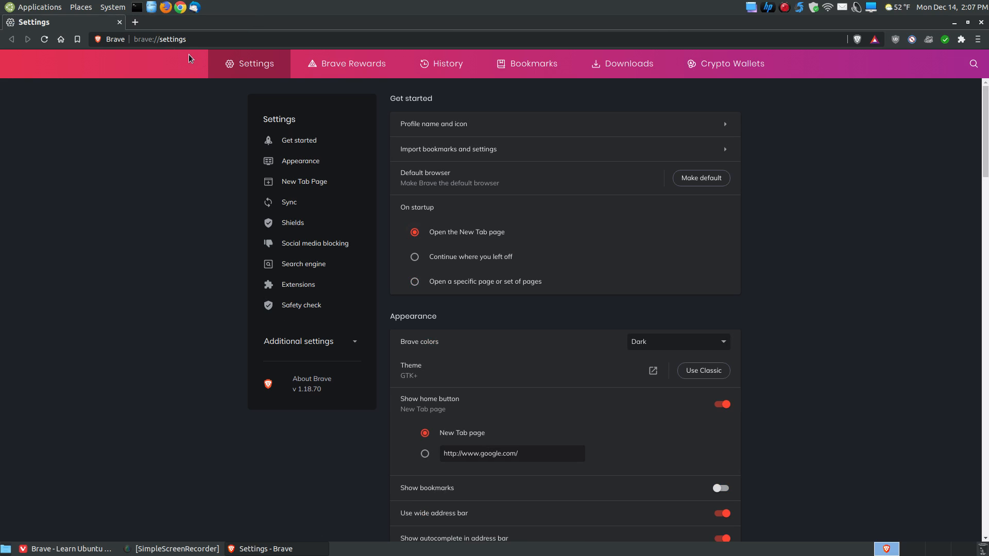
{"action": "left_click", "coordinate": [135, 22]}
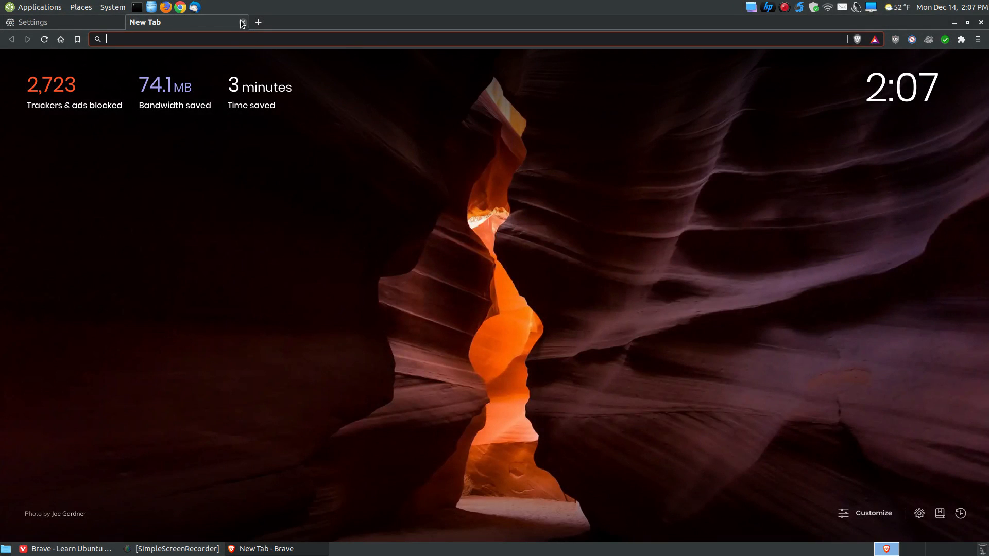
{"action": "left_click", "coordinate": [242, 23]}
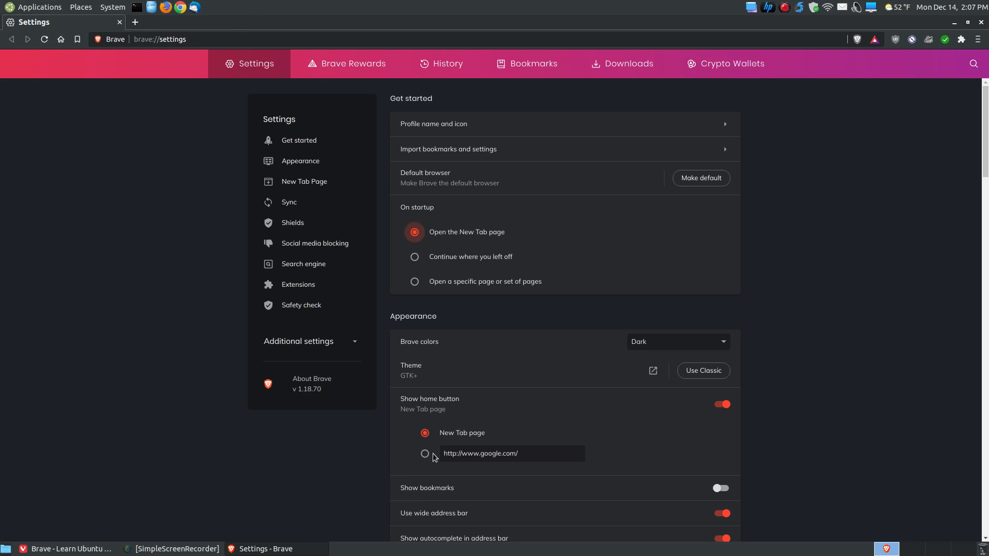
Try the Light setting for Brave colors and return it to Dark
{"action": "scroll", "coordinate": [815, 297], "scroll_direction": "down", "scroll_amount": 2}
{"action": "scroll", "coordinate": [815, 293], "scroll_direction": "down", "scroll_amount": 3}
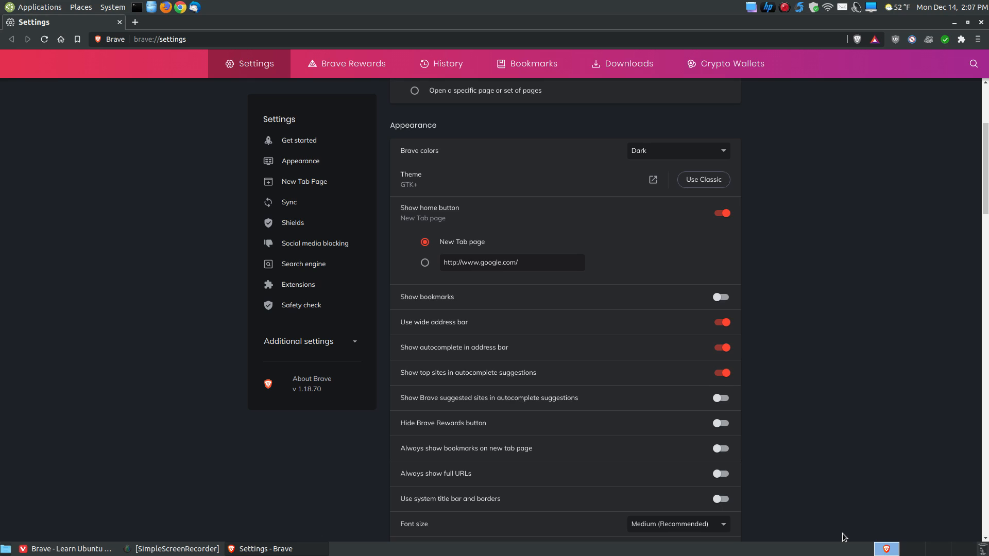
{"action": "left_click", "coordinate": [725, 151]}
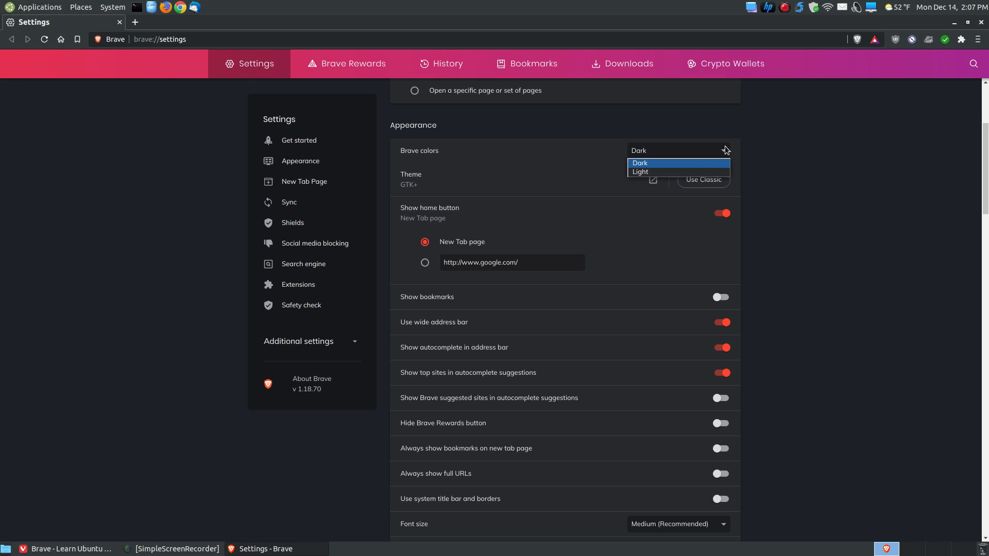
{"action": "left_click", "coordinate": [643, 172]}
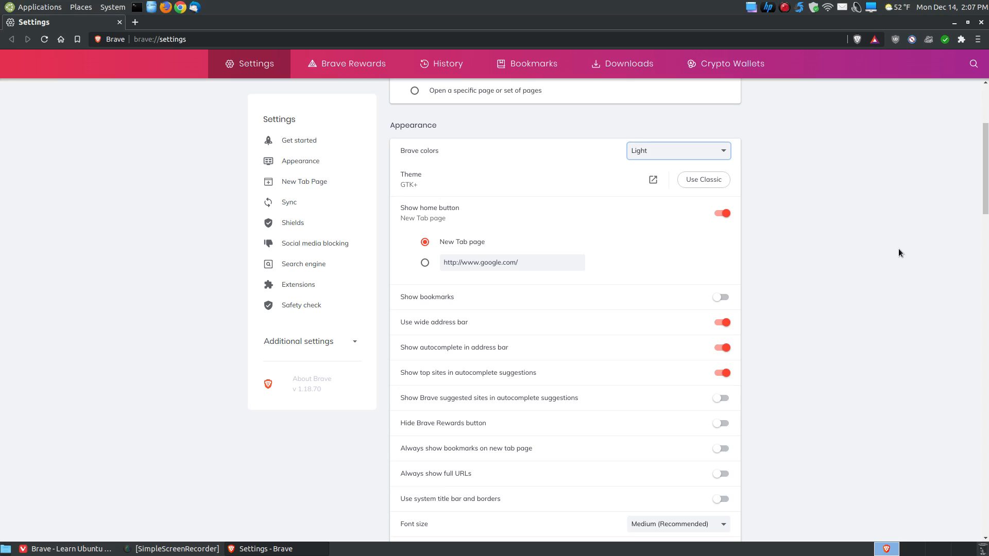
{"action": "left_click", "coordinate": [726, 157]}
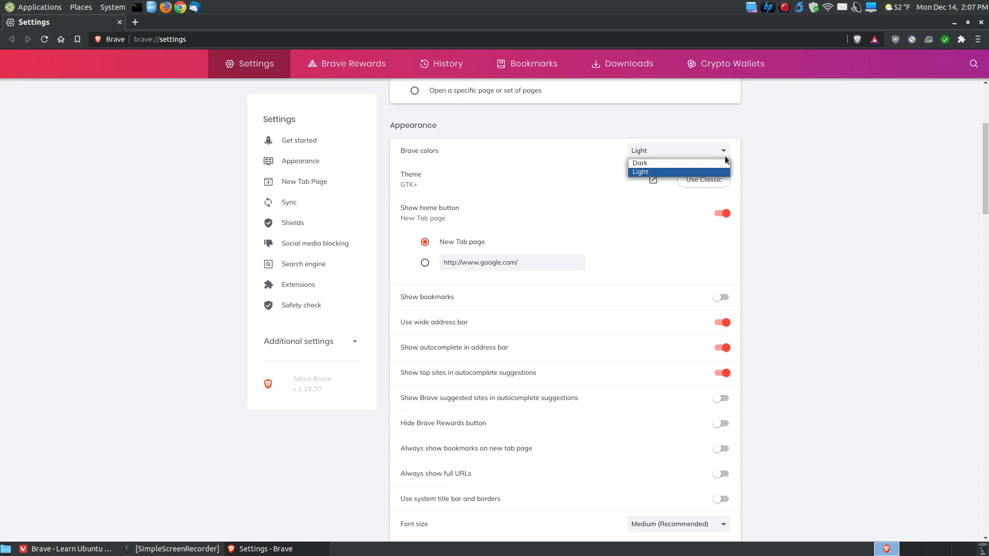
{"action": "left_click", "coordinate": [644, 163]}
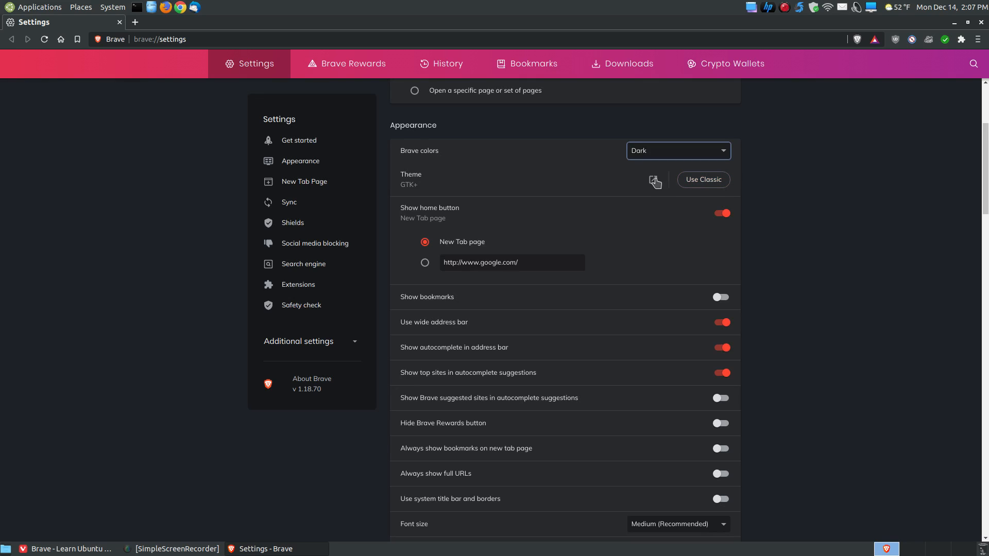
Browse the themes in the Chrome Web Store from the Theme setting and close the store
{"action": "left_click", "coordinate": [654, 180]}
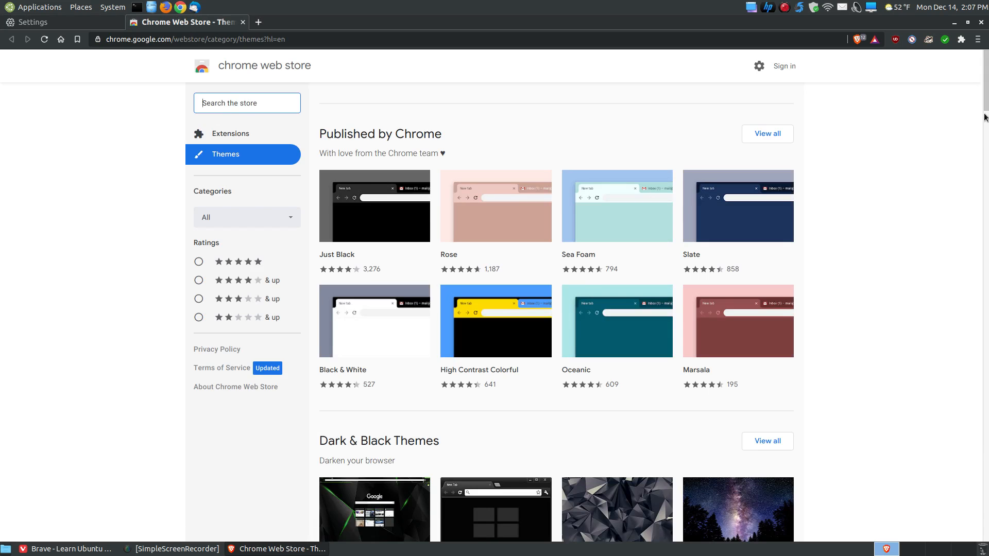
{"action": "left_click_drag", "start_coordinate": [985, 110], "coordinate": [980, 334]}
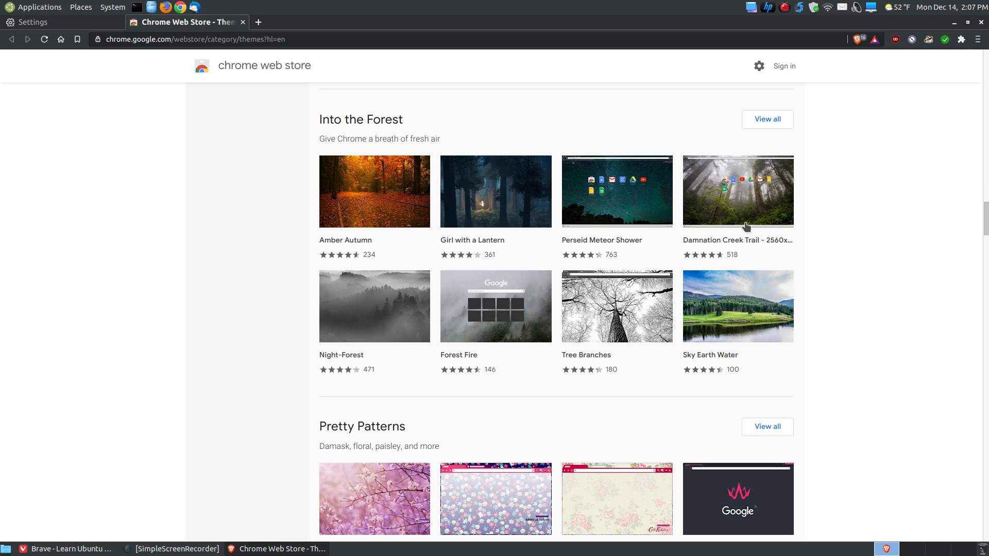
{"action": "left_click", "coordinate": [242, 22]}
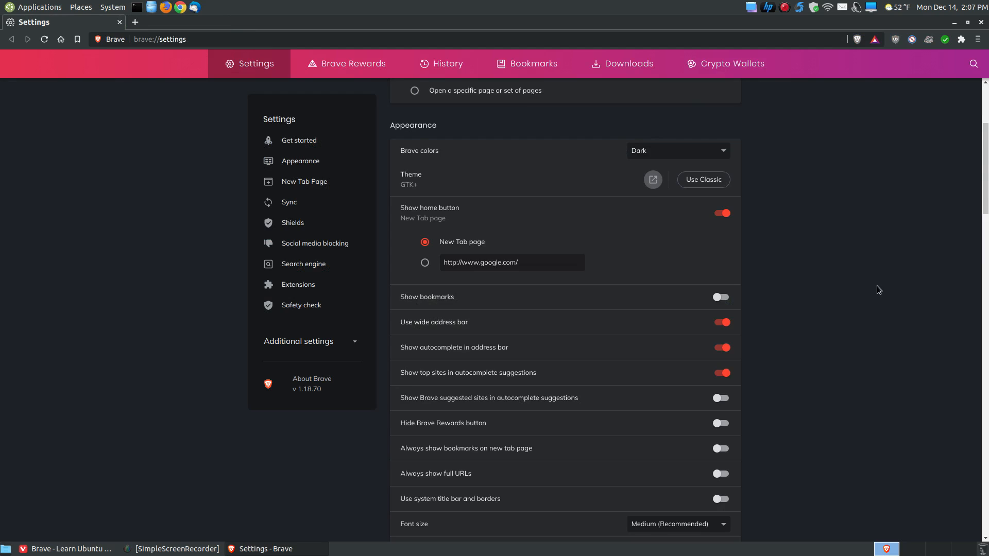
Turn the Show home button setting off and back on
{"action": "scroll", "coordinate": [876, 285], "scroll_direction": "down", "scroll_amount": 1}
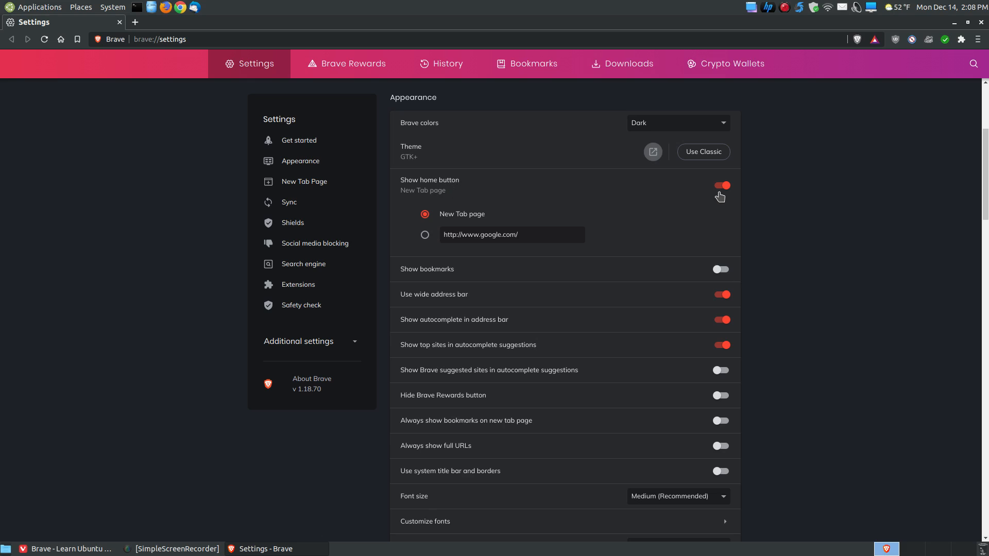
{"action": "left_click", "coordinate": [719, 187]}
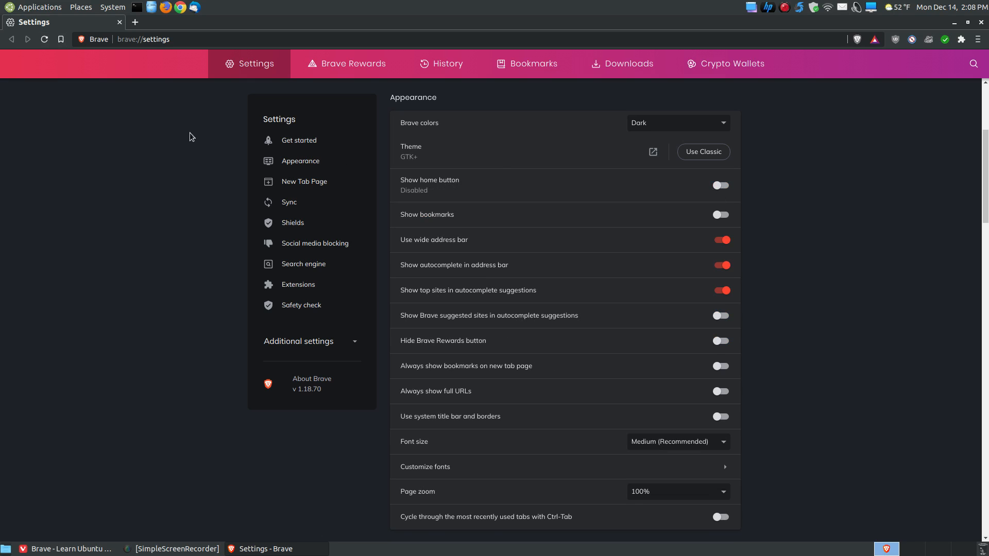
{"action": "left_click", "coordinate": [721, 186]}
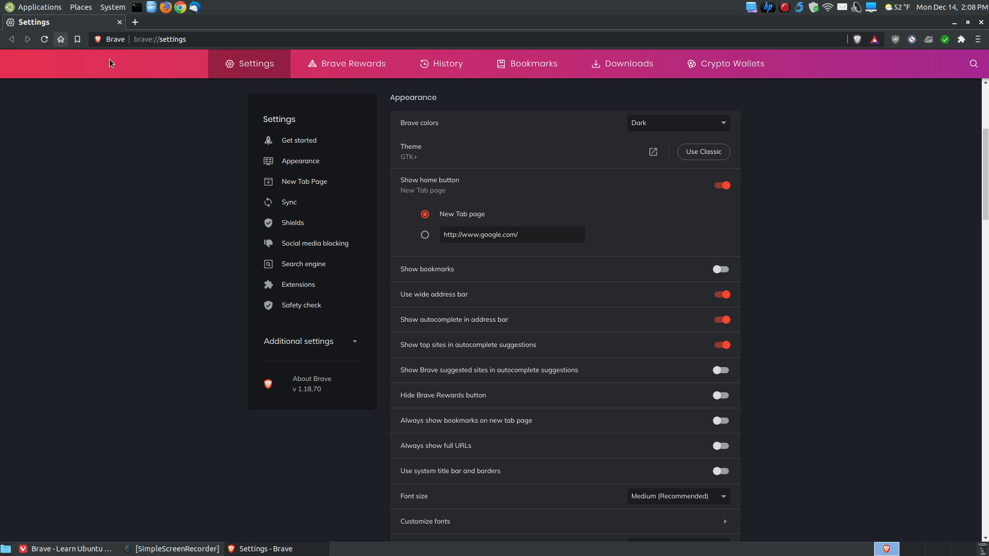
{"action": "left_click", "coordinate": [135, 21]}
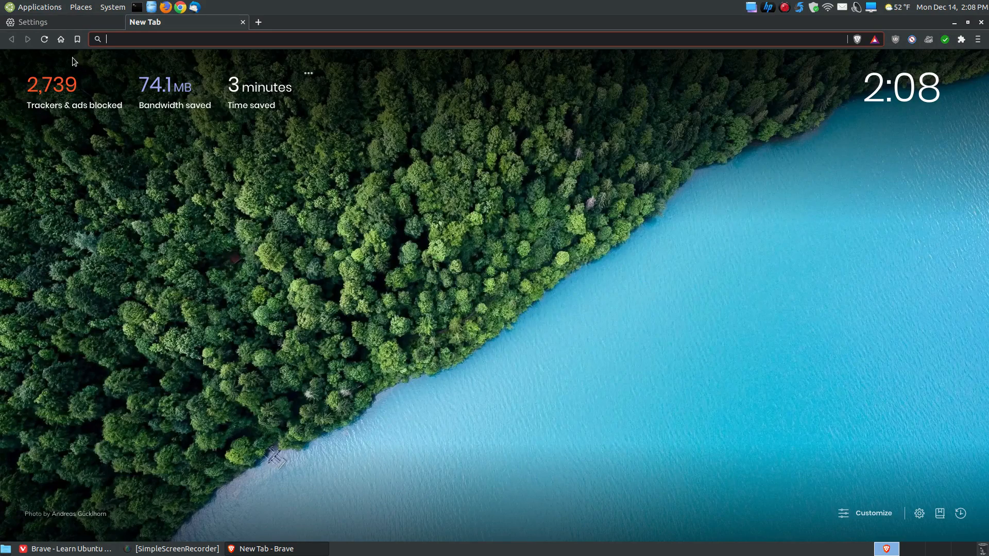
{"action": "left_click", "coordinate": [61, 41]}
{"action": "left_click", "coordinate": [62, 21]}
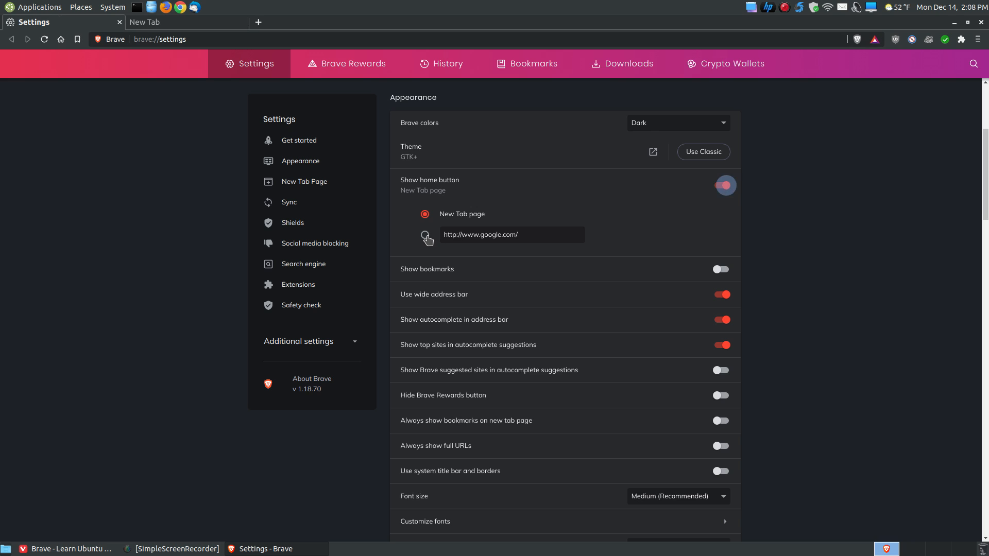
{"action": "left_click", "coordinate": [426, 236]}
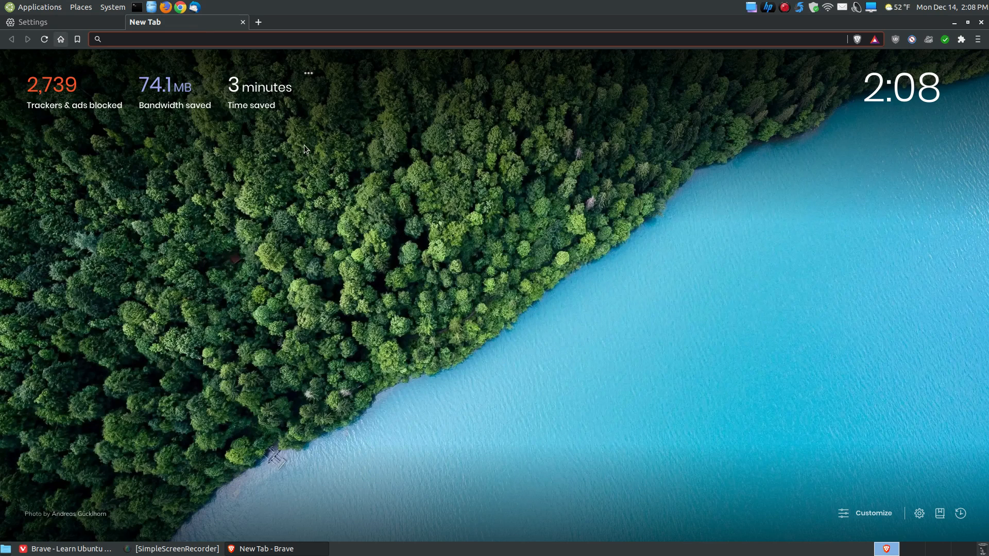
{"action": "left_click", "coordinate": [61, 41]}
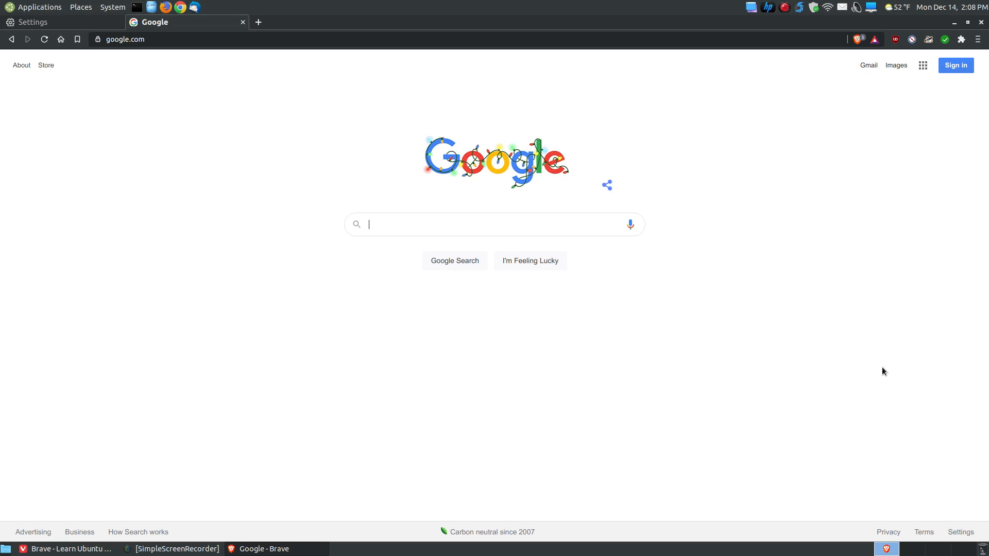
{"action": "left_click", "coordinate": [242, 23]}
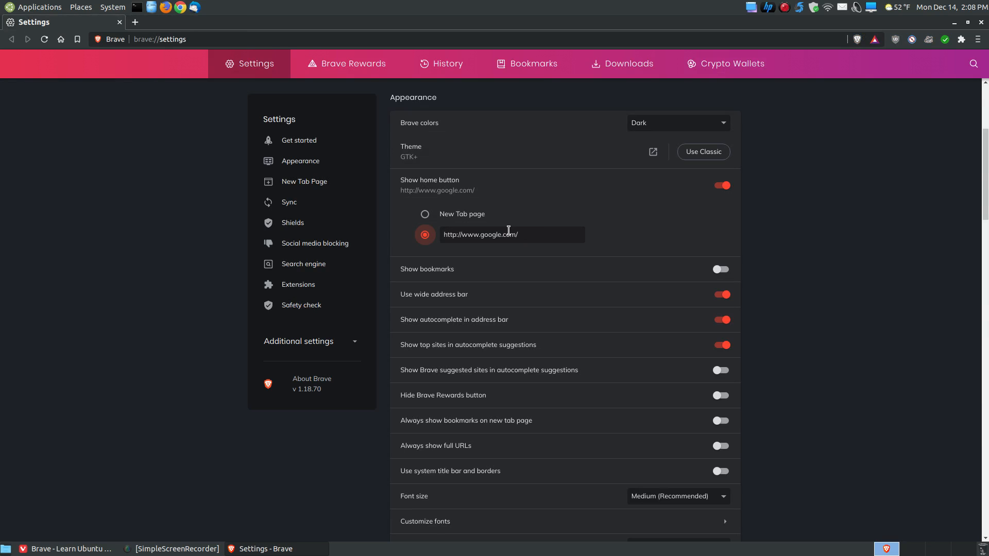
Set the home button to open the New Tab page, test it in a new tab, and close that tab
{"action": "left_click", "coordinate": [425, 214]}
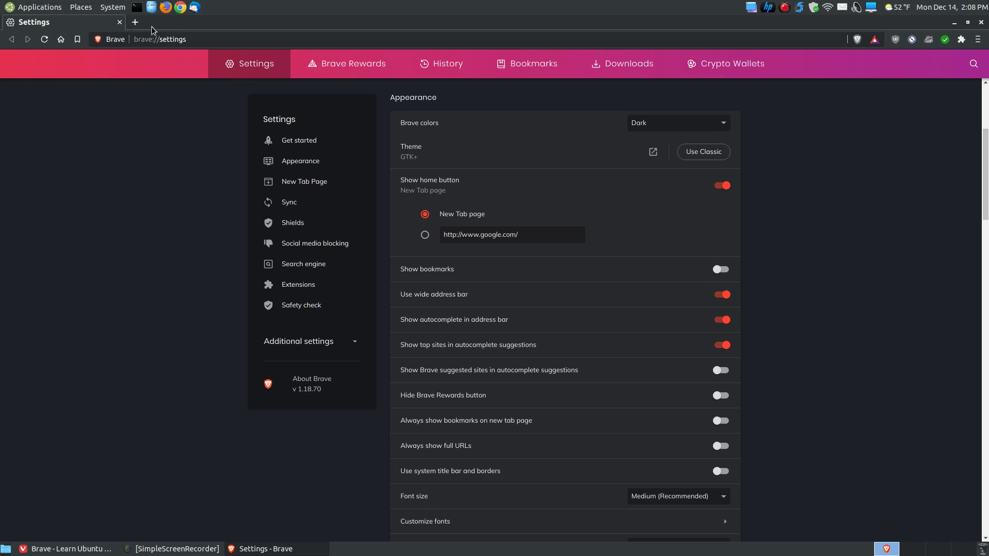
{"action": "left_click", "coordinate": [137, 23]}
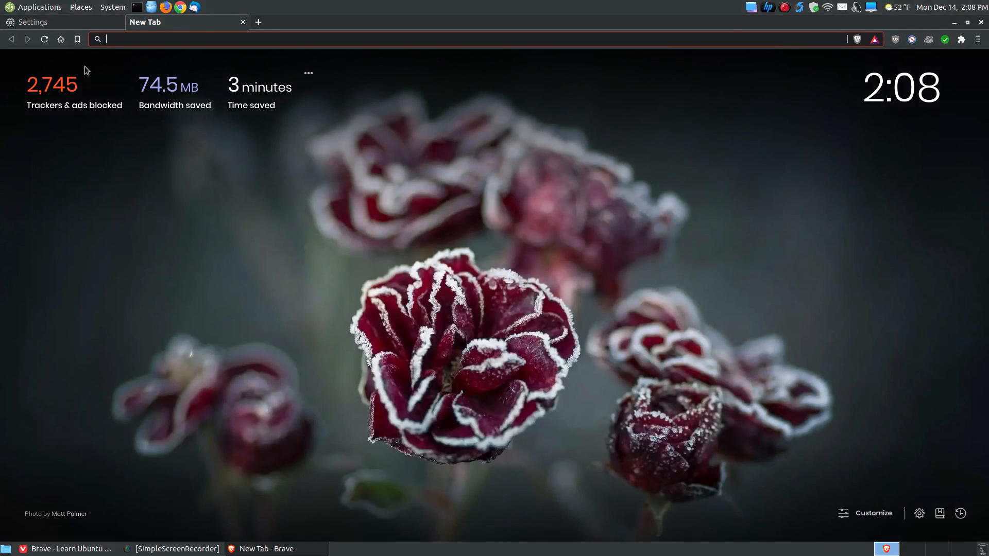
{"action": "left_click", "coordinate": [60, 43]}
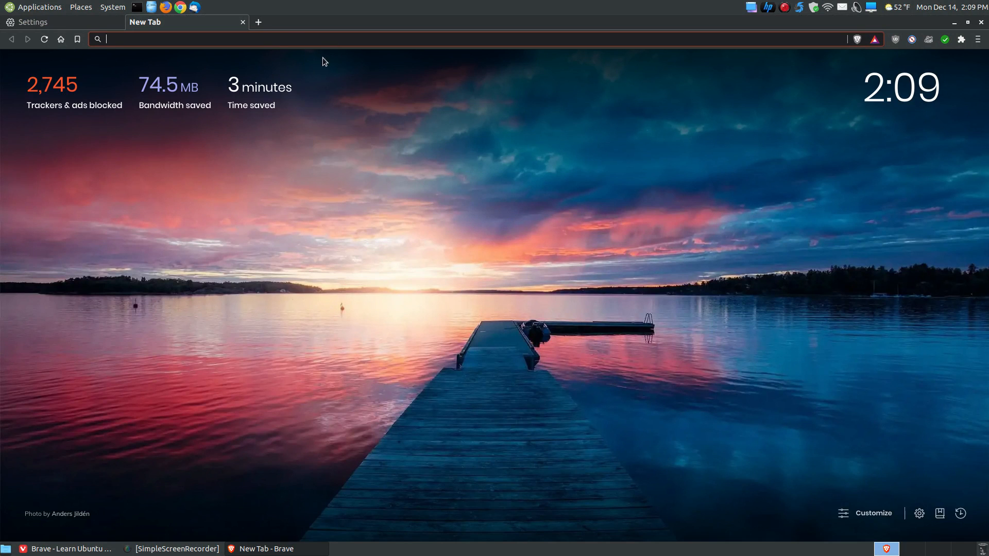
{"action": "left_click", "coordinate": [243, 22]}
Turn the Show bookmarks setting on and back off
{"action": "scroll", "coordinate": [882, 313], "scroll_direction": "down", "scroll_amount": 4}
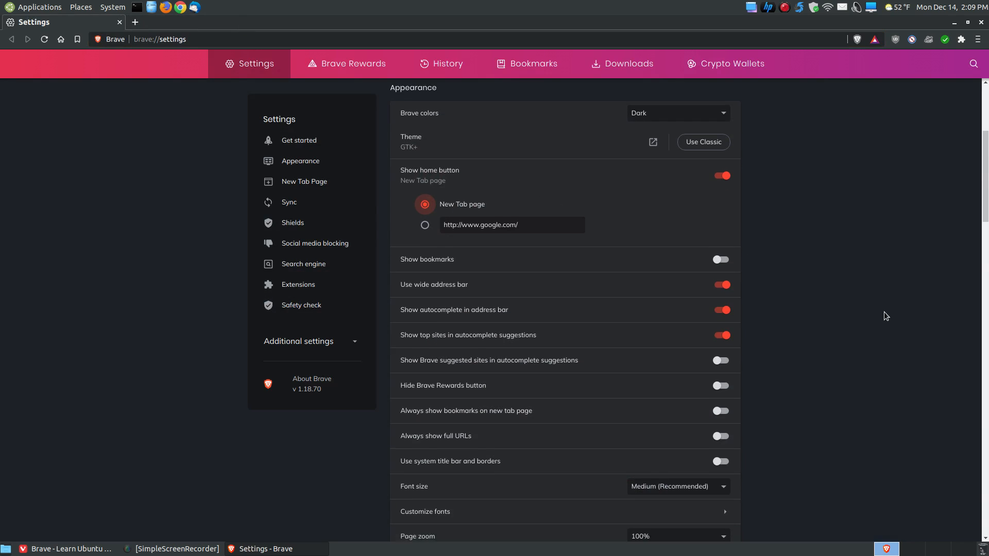
{"action": "left_click", "coordinate": [727, 162]}
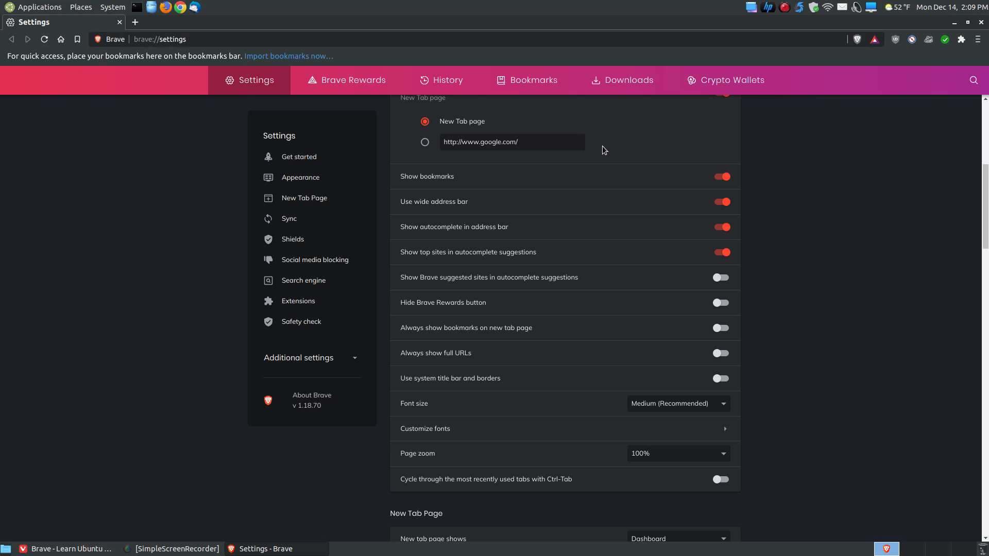
{"action": "left_click", "coordinate": [717, 177]}
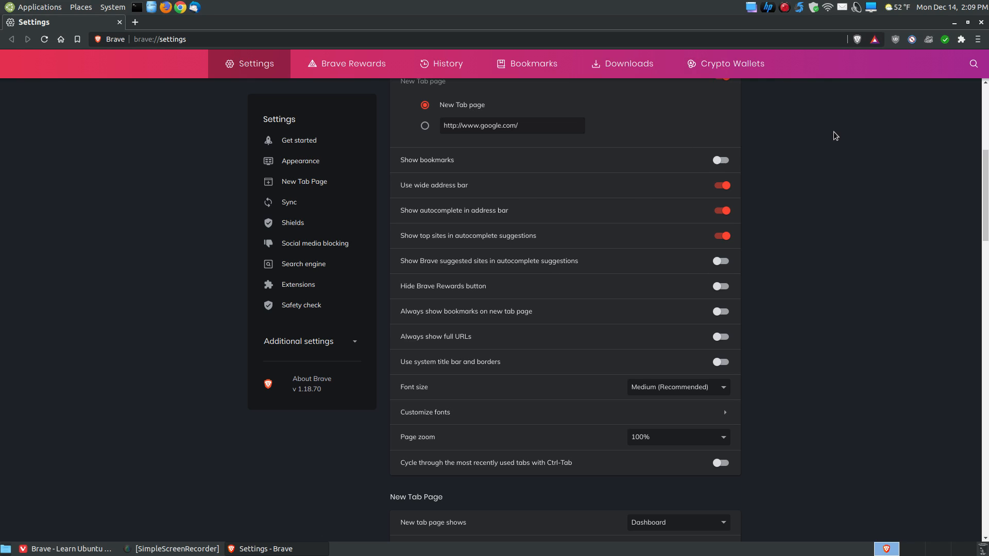
Turn the Use wide address bar setting off and back on twice to compare the address bar widths
{"action": "left_click", "coordinate": [720, 187]}
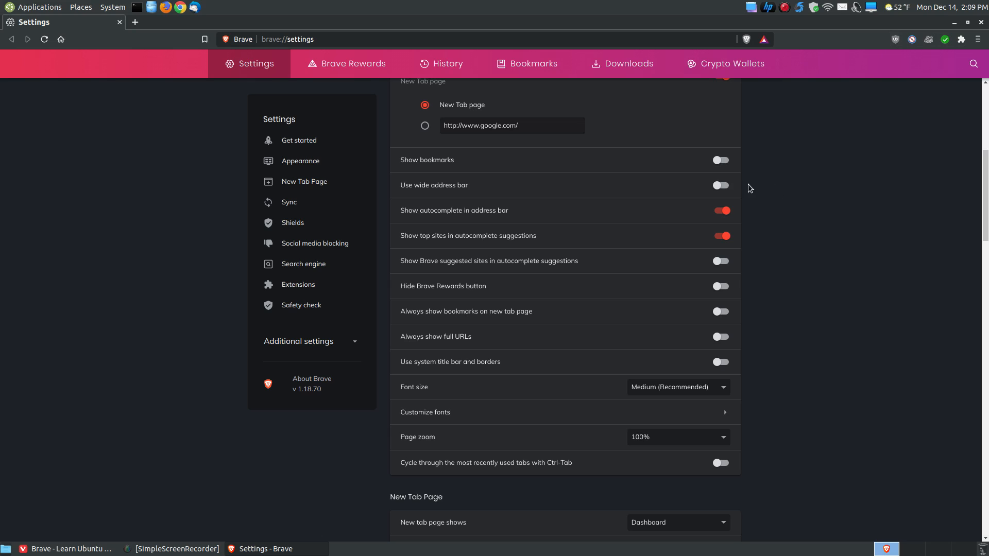
{"action": "left_click", "coordinate": [730, 186]}
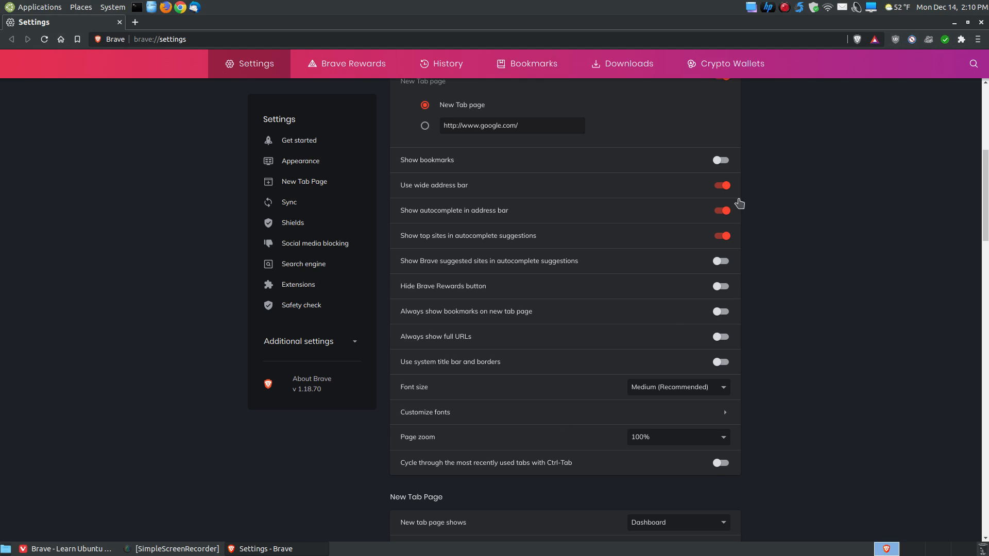
{"action": "left_click", "coordinate": [720, 187]}
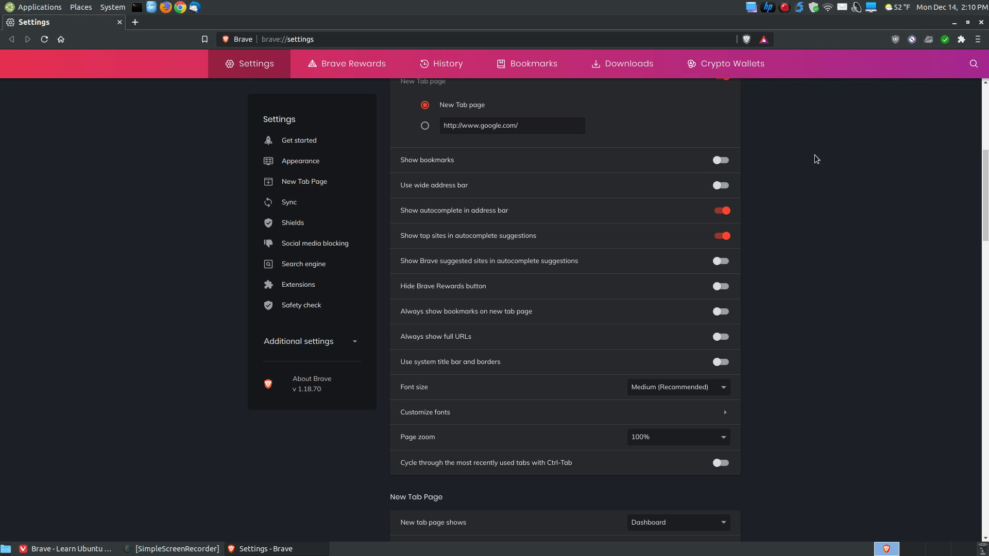
{"action": "left_click", "coordinate": [720, 189]}
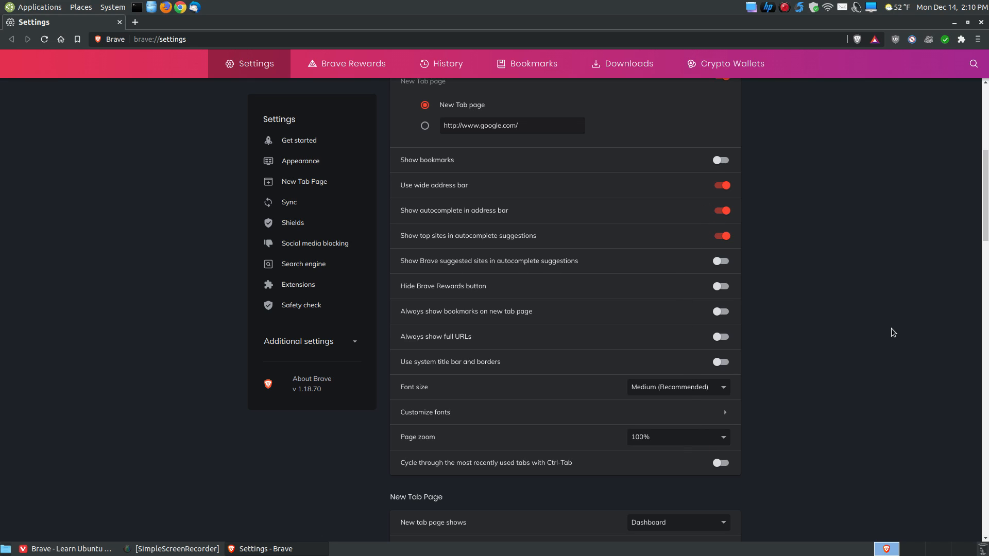
Review the remaining Appearance settings and the available Page zoom levels without choosing another one
{"action": "scroll", "coordinate": [891, 325], "scroll_direction": "down", "scroll_amount": 4}
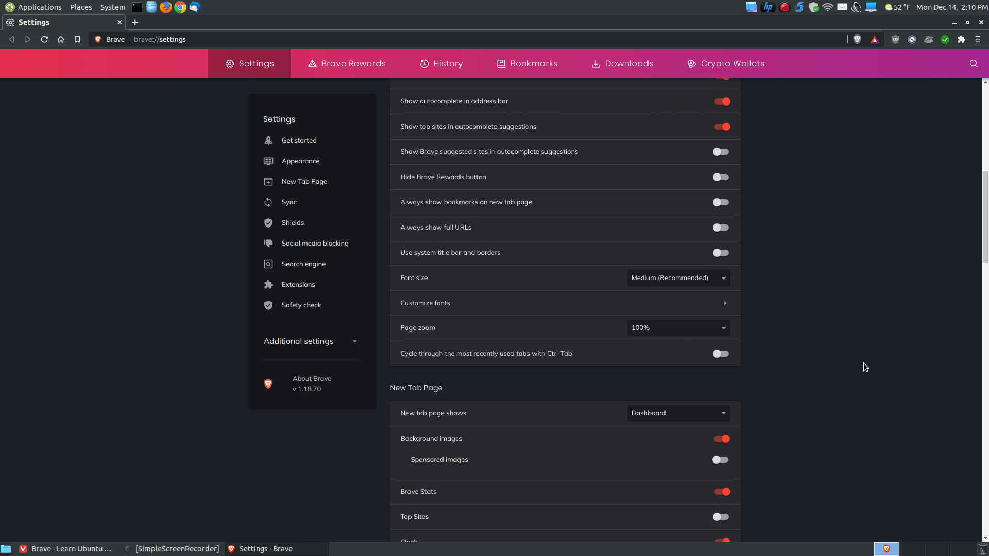
{"action": "scroll", "coordinate": [863, 363], "scroll_direction": "down", "scroll_amount": 4}
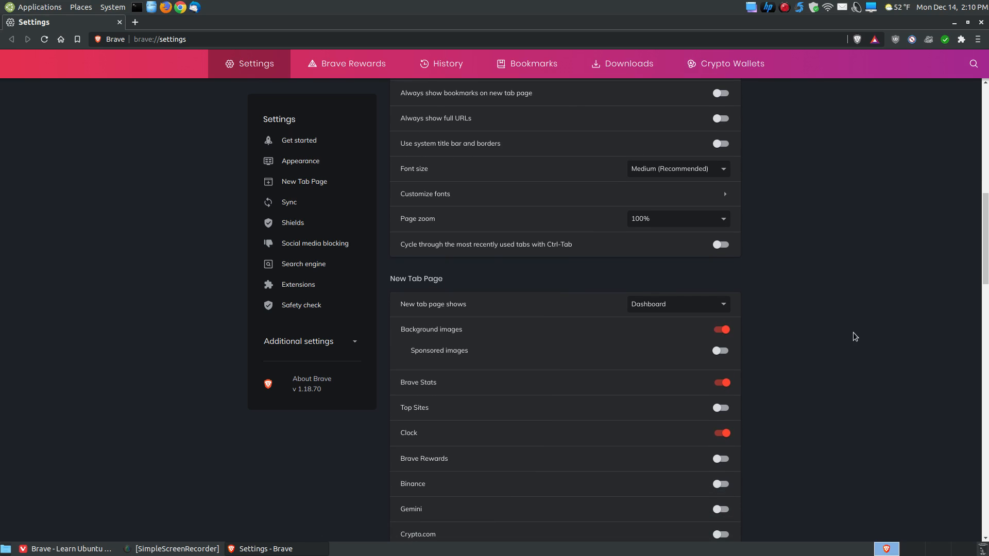
{"action": "left_click", "coordinate": [725, 220]}
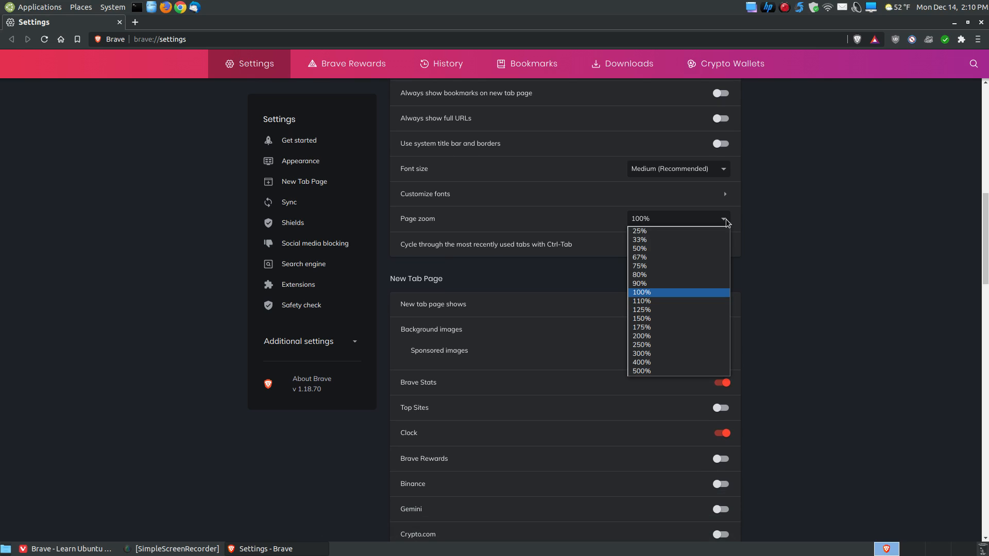
{"action": "left_click", "coordinate": [892, 304]}
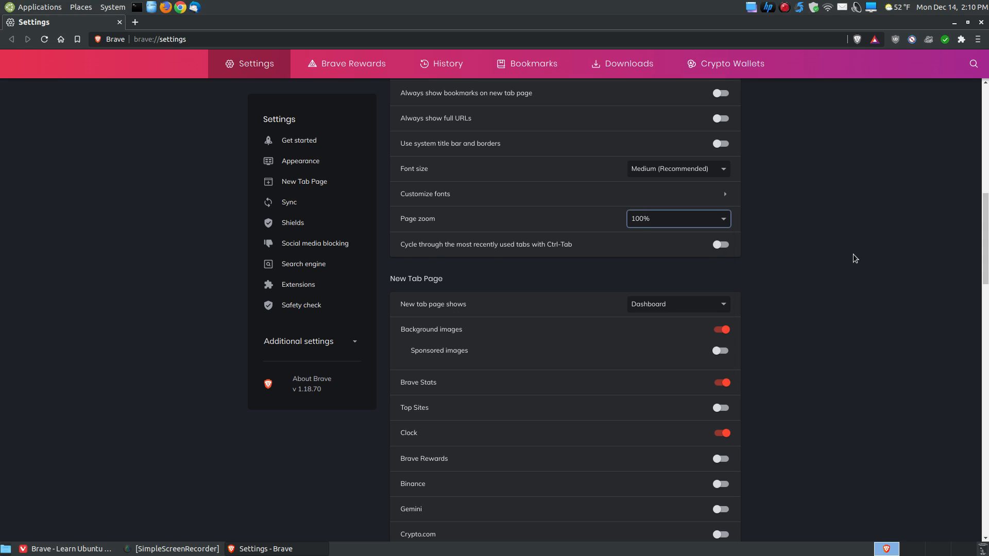
Compare the New Tab Page settings with a new tab, and review the New tab page shows options, keeping Dashboard
{"action": "scroll", "coordinate": [849, 249], "scroll_direction": "down", "scroll_amount": 3}
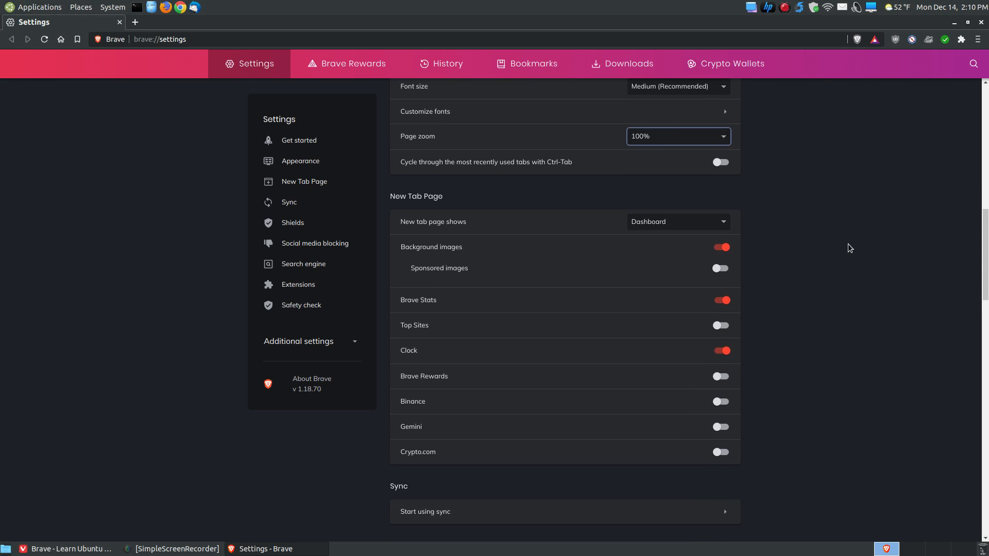
{"action": "scroll", "coordinate": [849, 248], "scroll_direction": "down", "scroll_amount": 4}
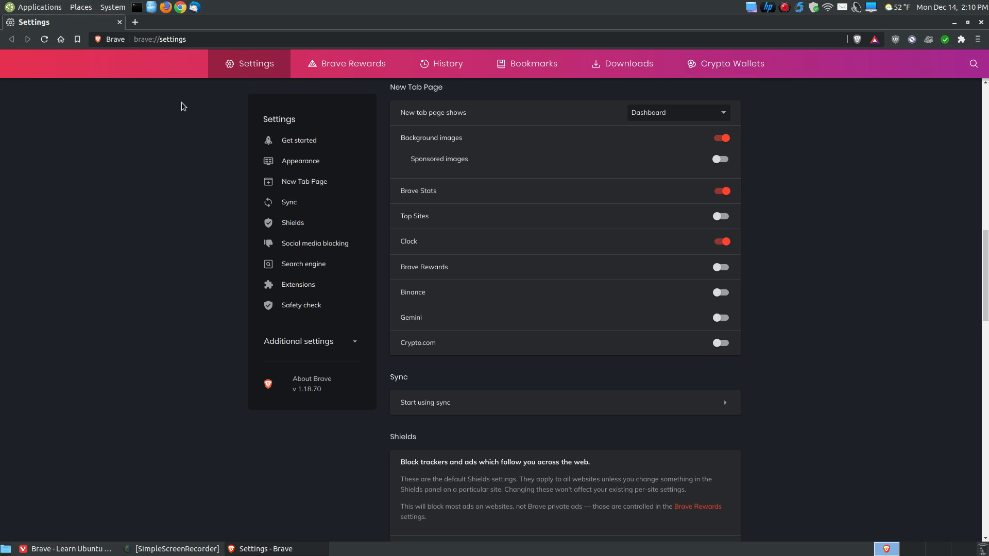
{"action": "left_click", "coordinate": [135, 22]}
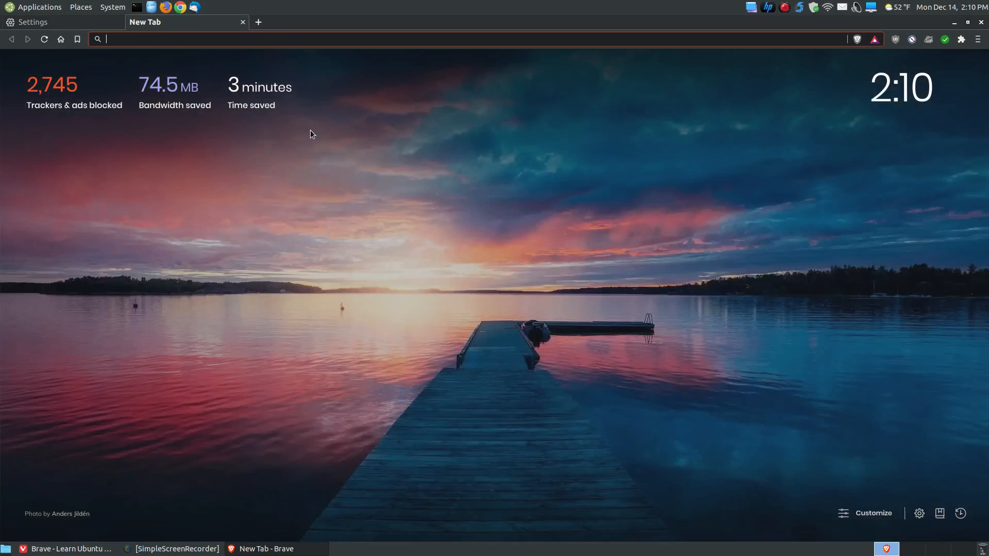
{"action": "left_click", "coordinate": [243, 22]}
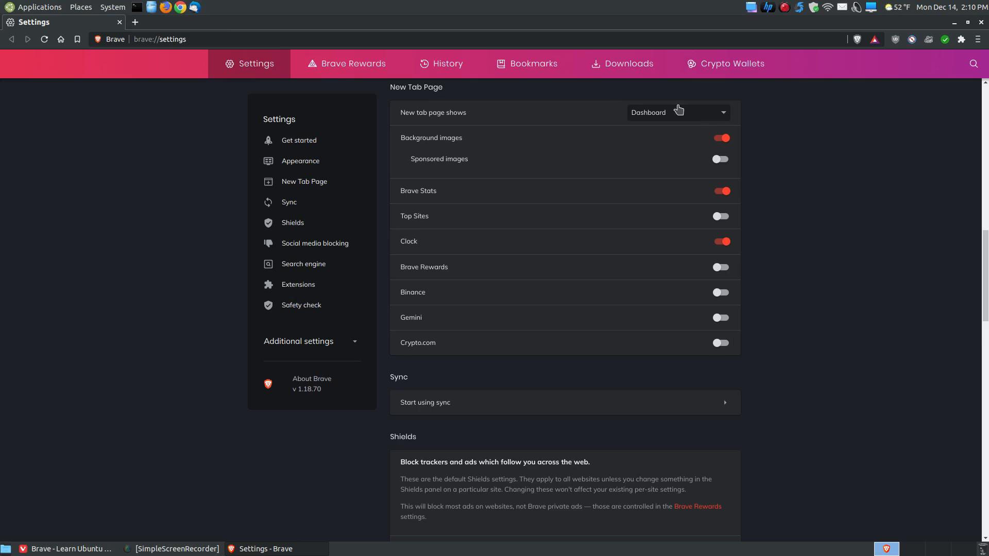
{"action": "left_click", "coordinate": [723, 113]}
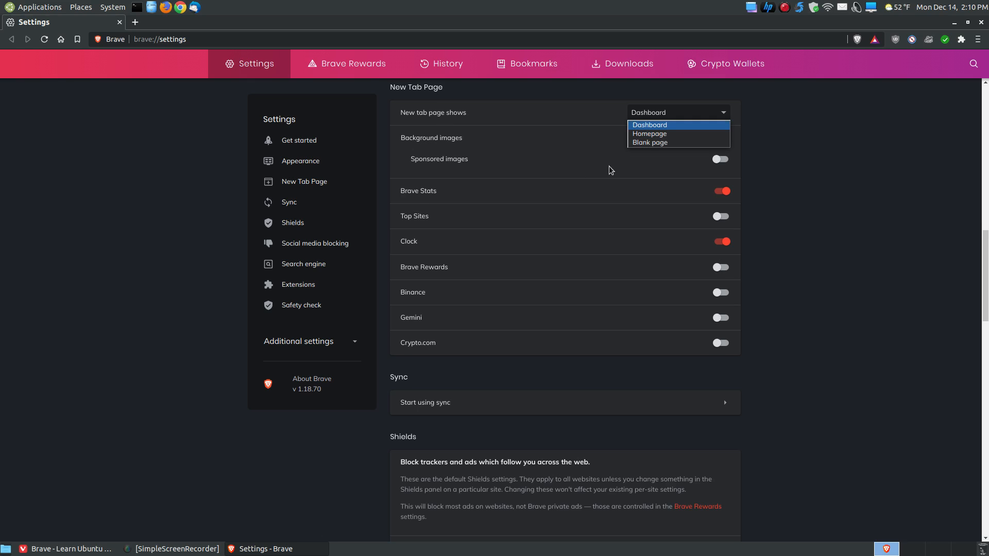
{"action": "left_click", "coordinate": [656, 128]}
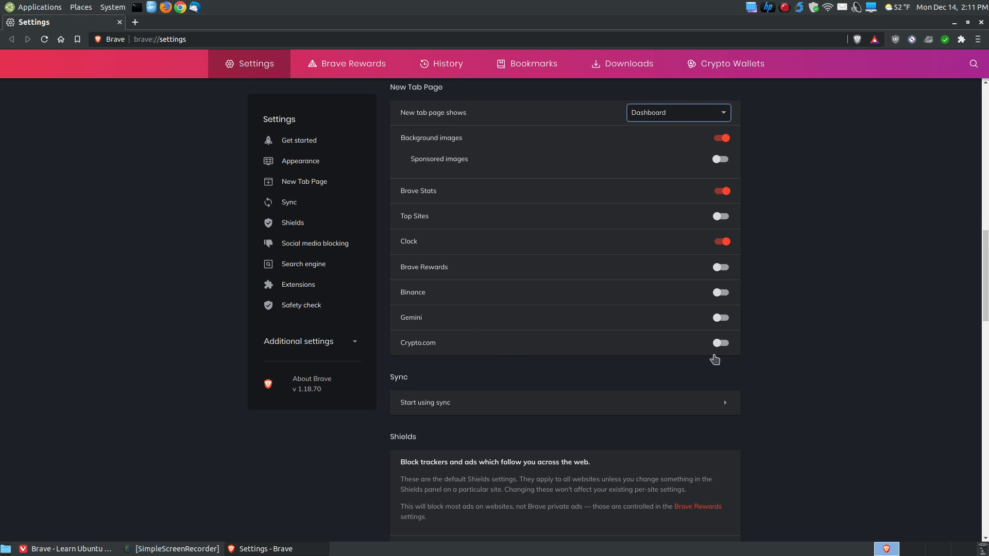
View the Sync Setup page from Start using sync and return to the main settings
{"action": "scroll", "coordinate": [812, 399], "scroll_direction": "down", "scroll_amount": 5}
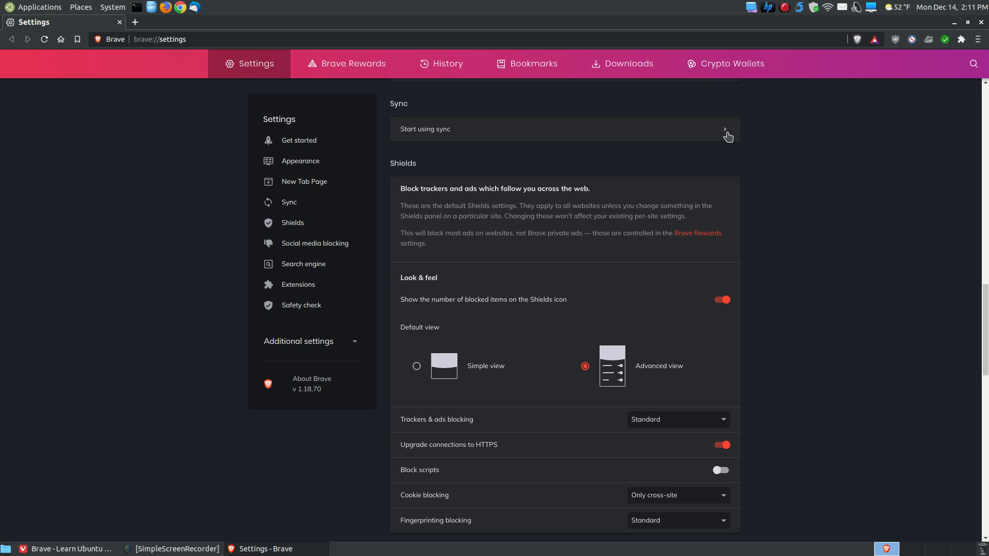
{"action": "left_click", "coordinate": [726, 131]}
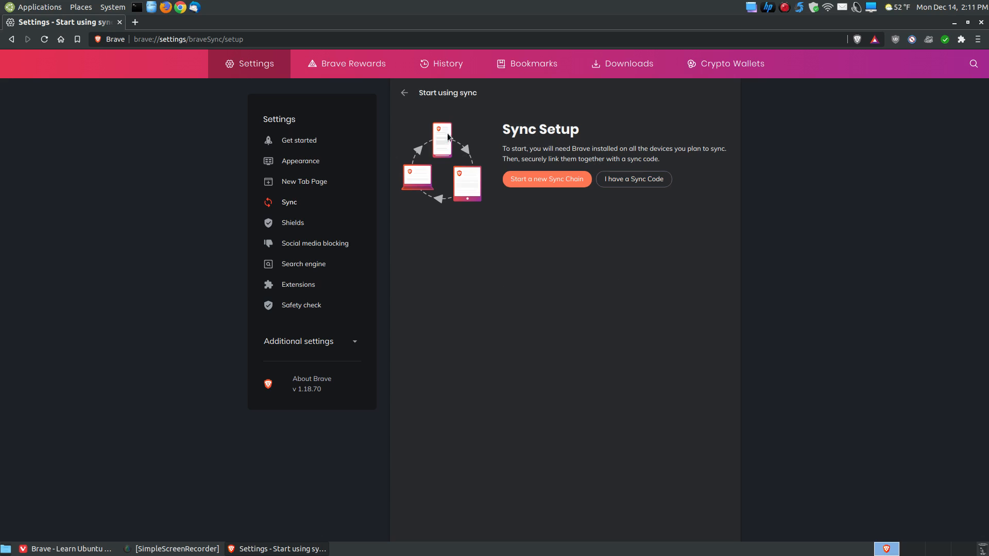
{"action": "left_click", "coordinate": [404, 95]}
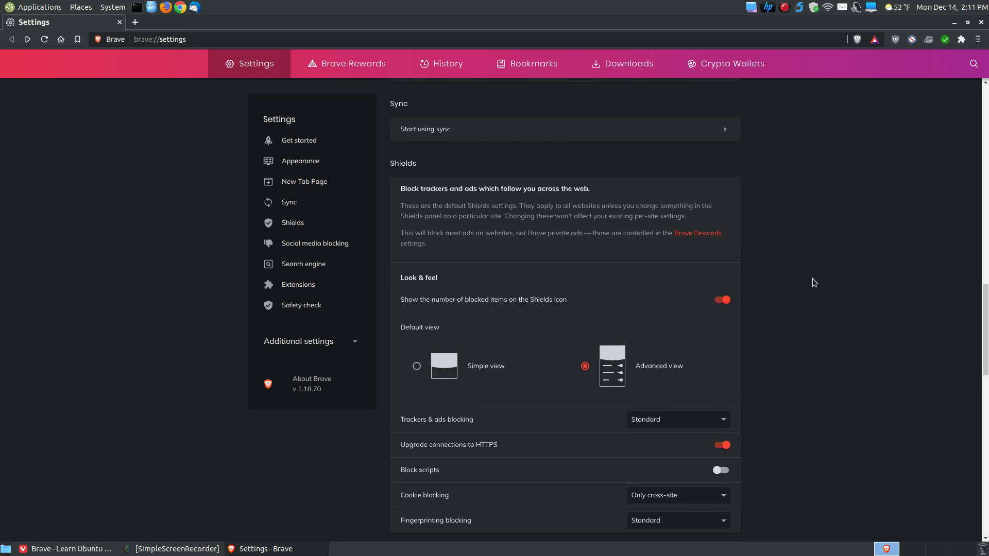
View the Brave Rewards summary from the address bar and close it
{"action": "scroll", "coordinate": [824, 344], "scroll_direction": "down", "scroll_amount": 1}
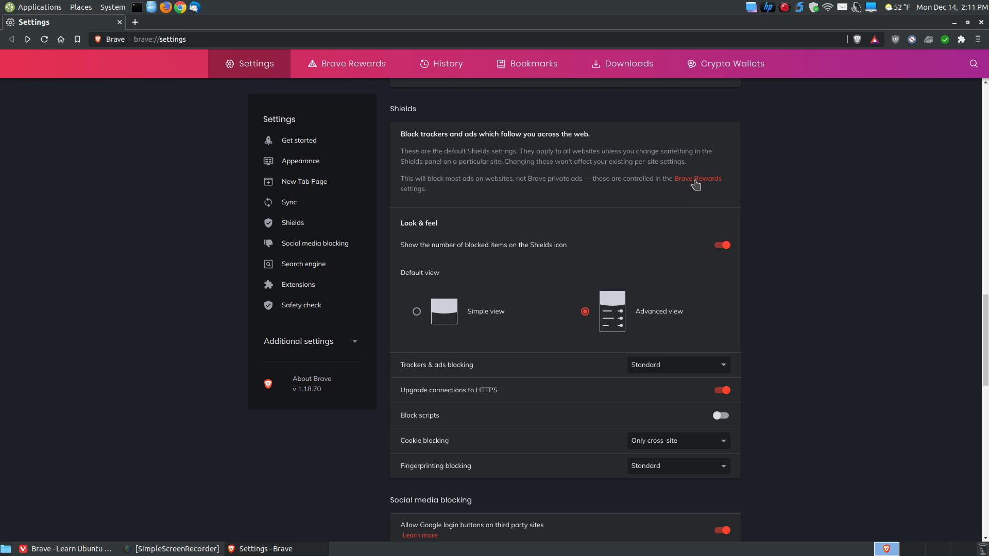
{"action": "left_click", "coordinate": [875, 39]}
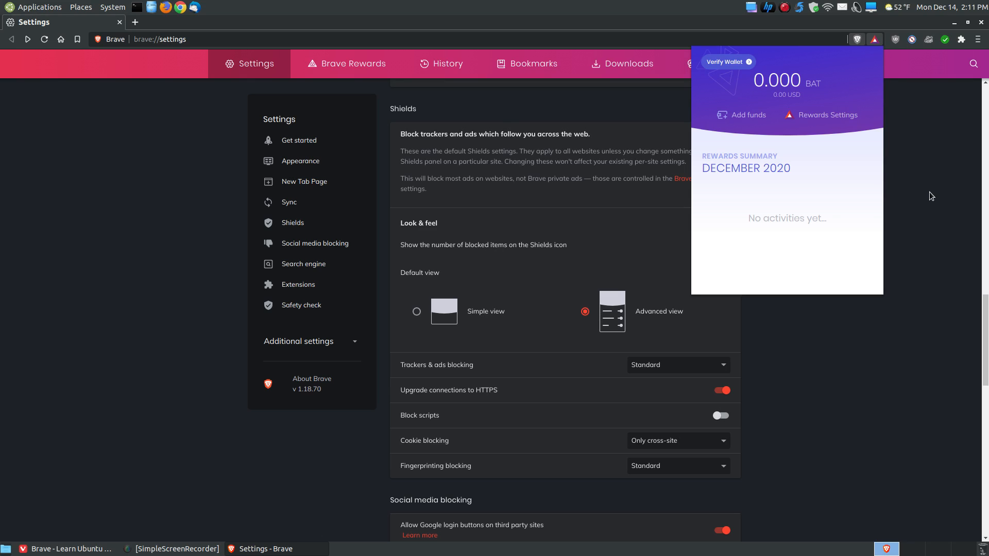
{"action": "left_click", "coordinate": [878, 39]}
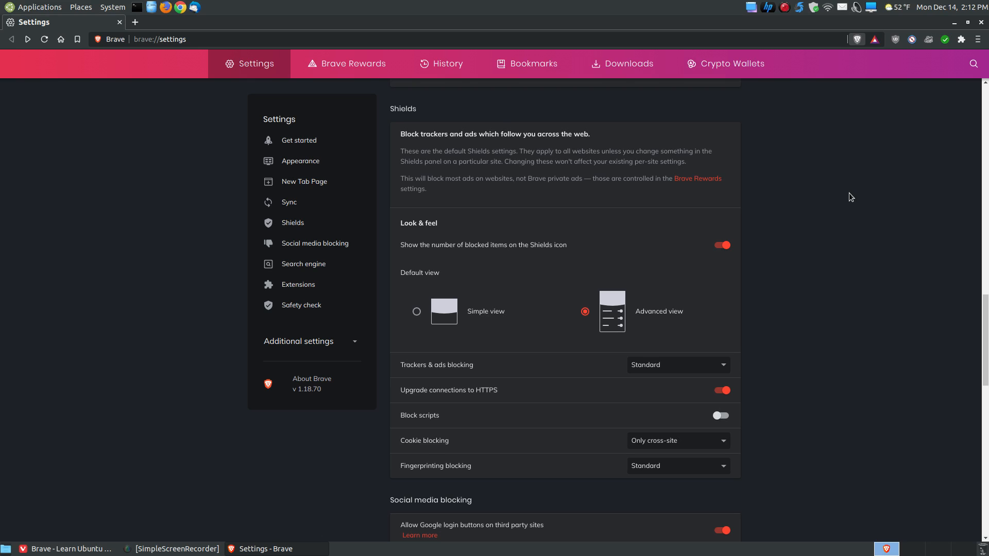
Switch the Shields default view to Simple view and back to Advanced view
{"action": "scroll", "coordinate": [850, 197], "scroll_direction": "down", "scroll_amount": 1}
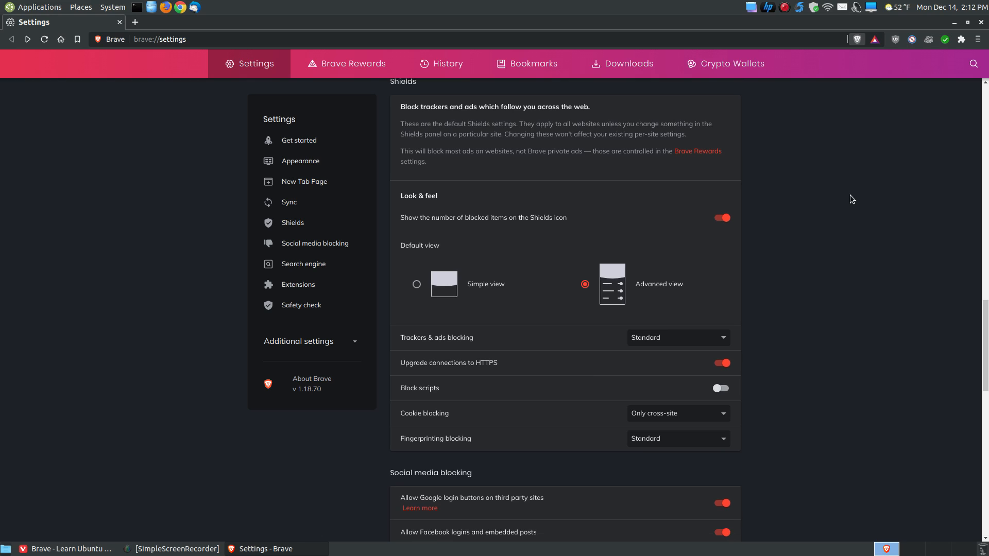
{"action": "scroll", "coordinate": [851, 198], "scroll_direction": "down", "scroll_amount": 1}
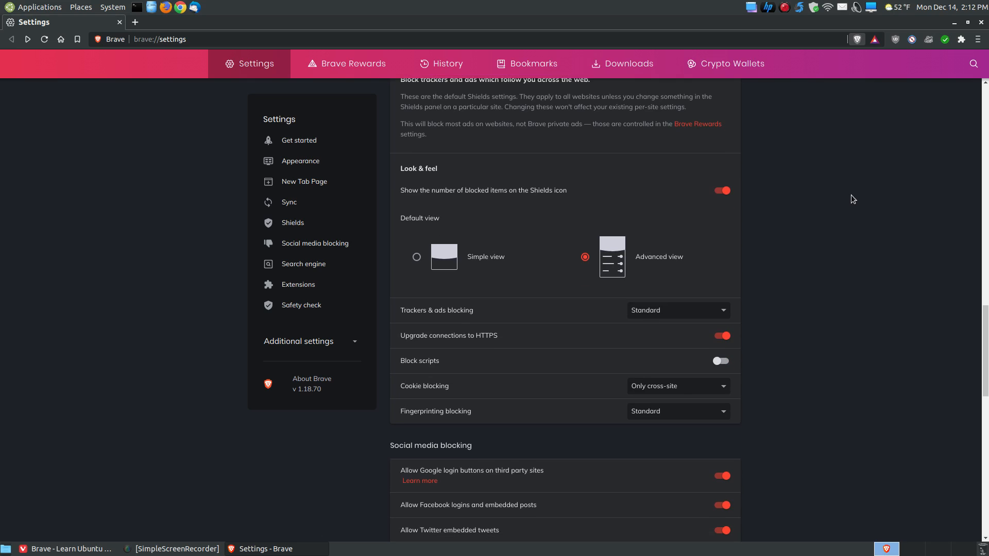
{"action": "scroll", "coordinate": [851, 199], "scroll_direction": "down", "scroll_amount": 2}
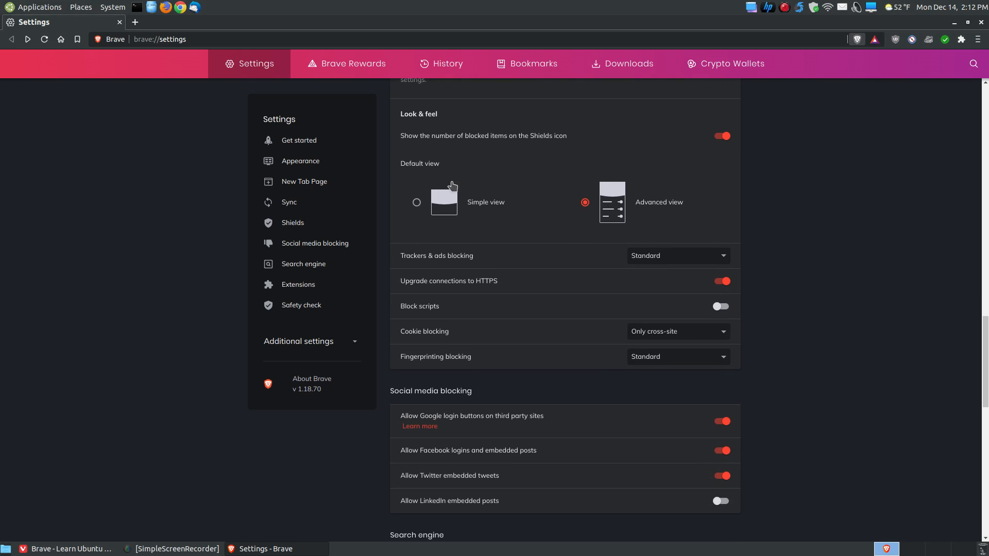
{"action": "left_click", "coordinate": [417, 204]}
{"action": "left_click", "coordinate": [584, 203]}
Turn the Block scripts setting in Shields on and back off
{"action": "scroll", "coordinate": [858, 339], "scroll_direction": "down", "scroll_amount": 1}
{"action": "scroll", "coordinate": [820, 276], "scroll_direction": "down", "scroll_amount": 2}
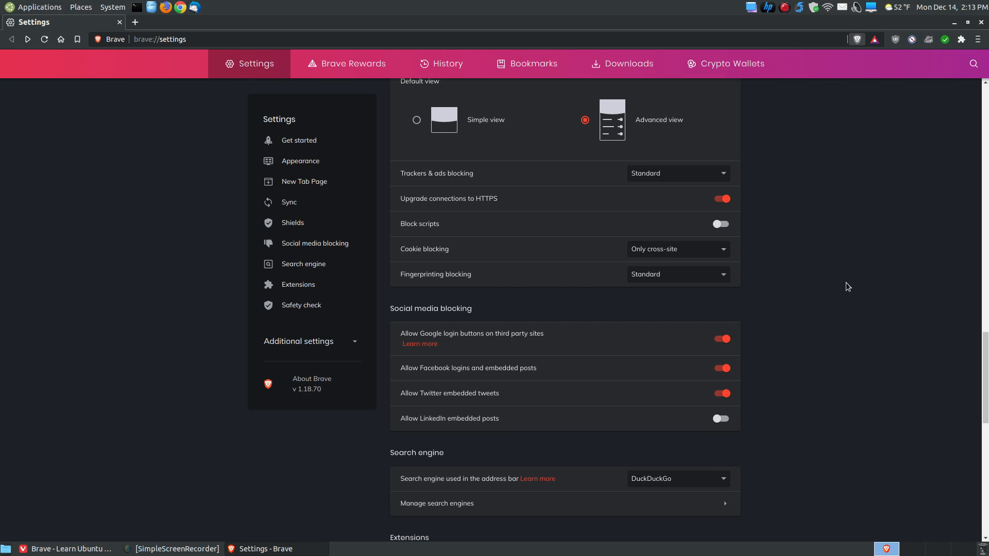
{"action": "scroll", "coordinate": [845, 283], "scroll_direction": "down", "scroll_amount": 2}
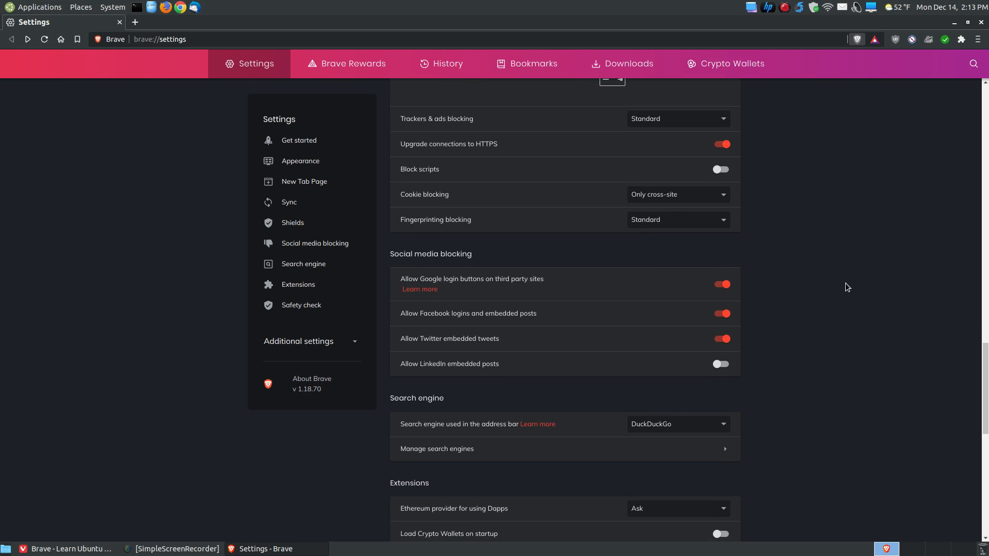
{"action": "scroll", "coordinate": [845, 283], "scroll_direction": "down", "scroll_amount": 1}
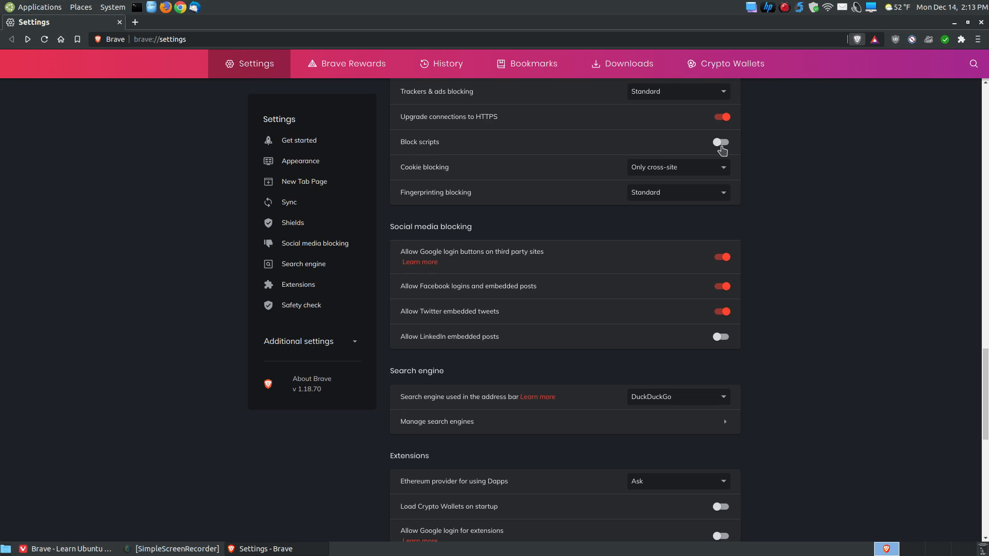
{"action": "left_click", "coordinate": [725, 147]}
{"action": "left_click", "coordinate": [723, 146]}
View the available levels for Cookie blocking and Fingerprinting blocking, keeping Only cross-site and Standard selected
{"action": "left_click", "coordinate": [723, 168]}
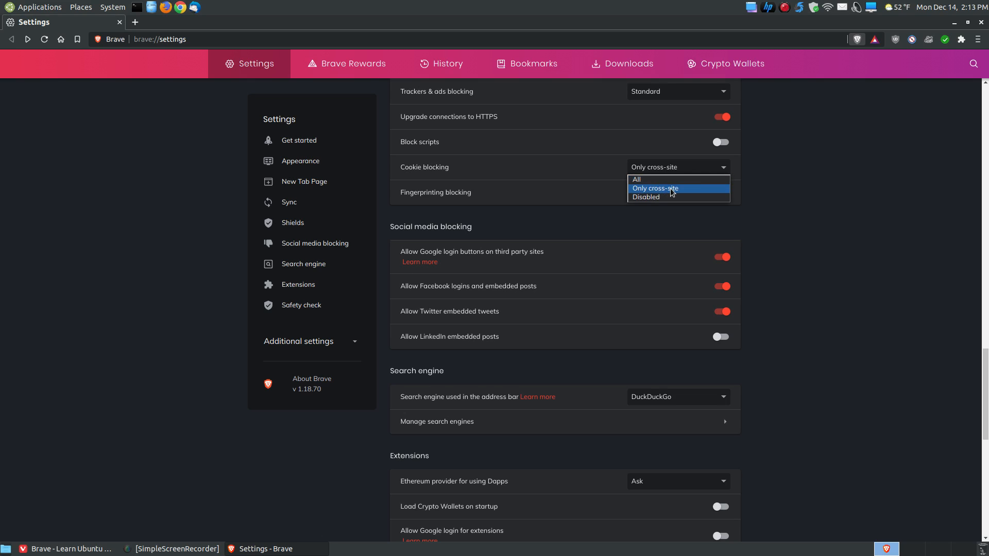
{"action": "left_click", "coordinate": [654, 189]}
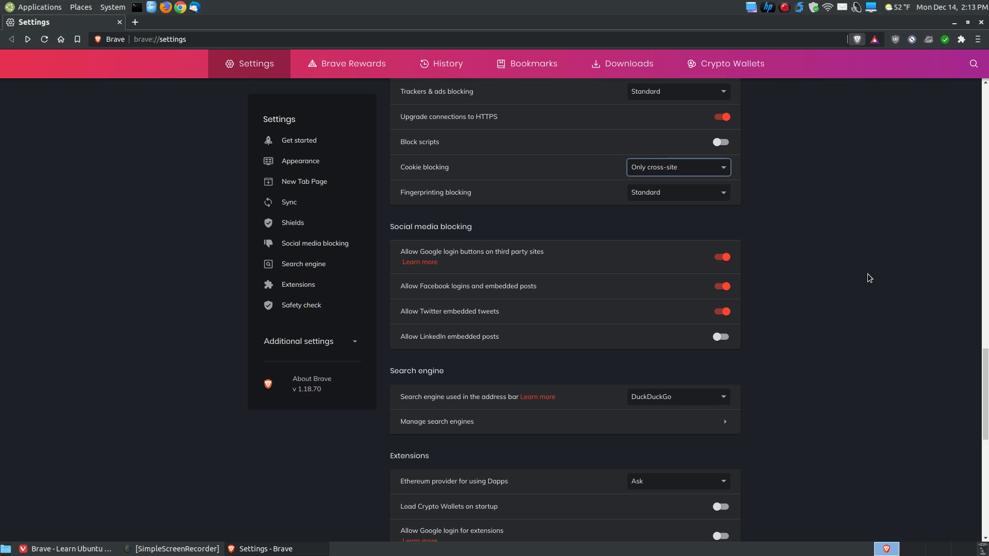
{"action": "left_click", "coordinate": [727, 195]}
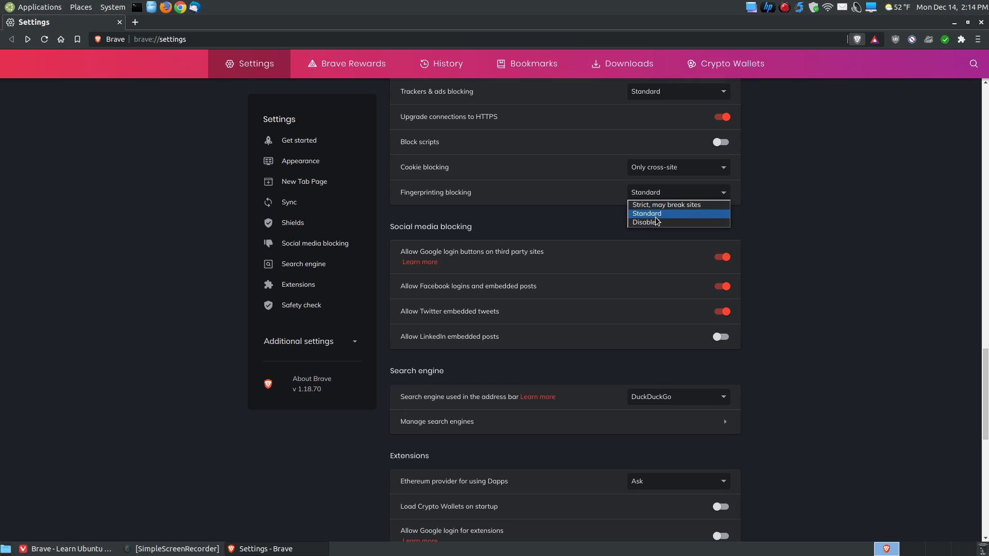
{"action": "key", "text": "Escape"}
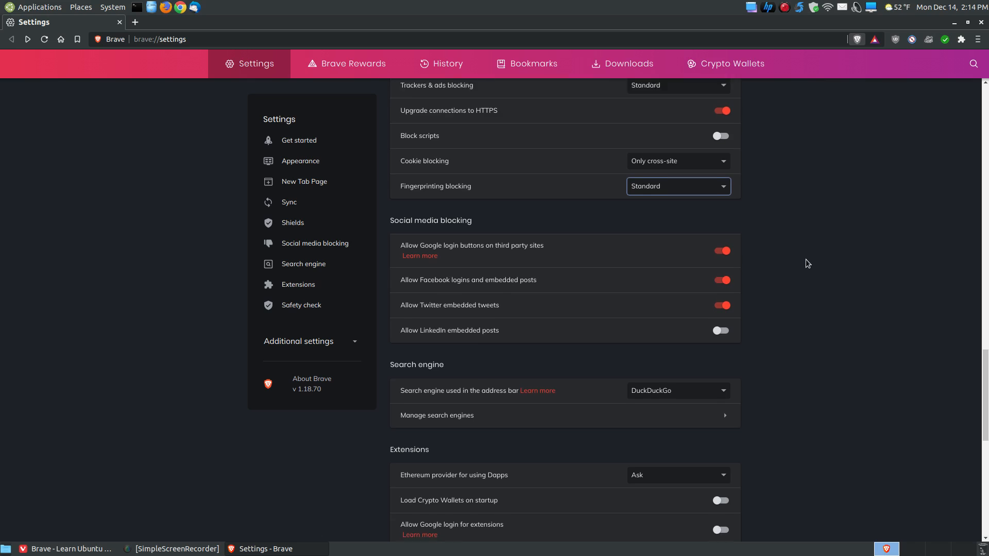
Disallow Google login buttons on third-party sites, Facebook logins and embedded posts, and Twitter embedded tweets under Social media blocking
{"action": "scroll", "coordinate": [806, 263], "scroll_direction": "down", "scroll_amount": 4}
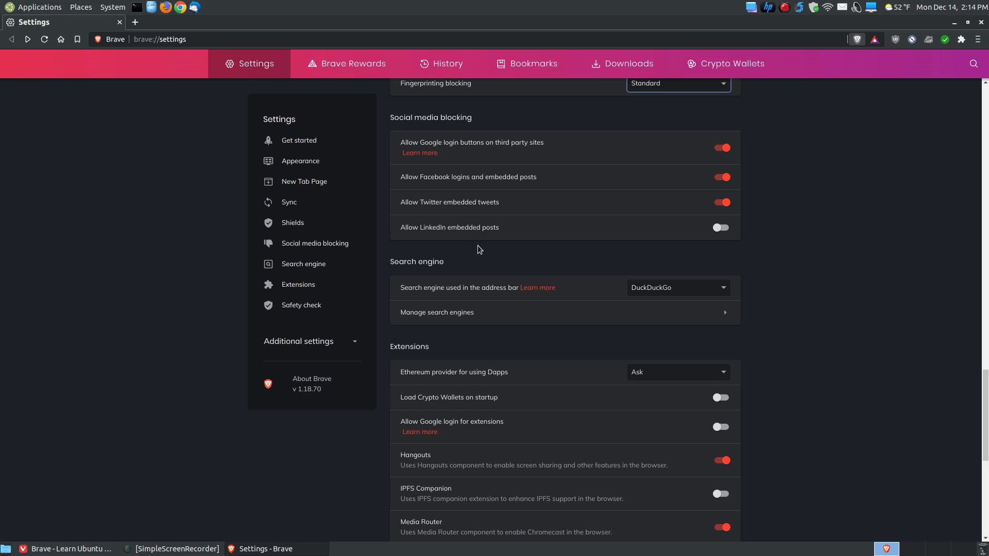
{"action": "left_click", "coordinate": [721, 149]}
{"action": "left_click", "coordinate": [719, 178]}
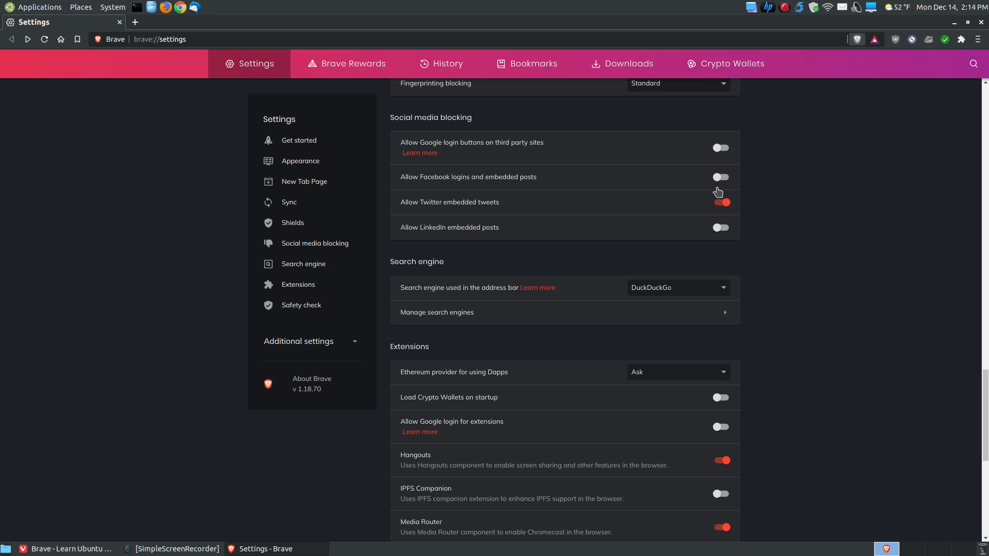
{"action": "left_click", "coordinate": [721, 203]}
{"action": "scroll", "coordinate": [809, 288], "scroll_direction": "down", "scroll_amount": 1}
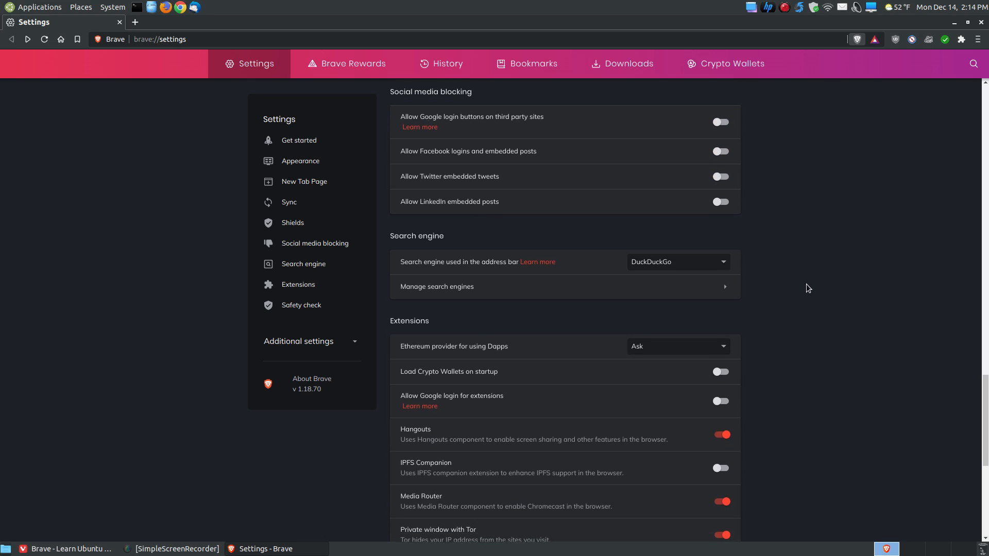
{"action": "scroll", "coordinate": [809, 289], "scroll_direction": "up", "scroll_amount": 1}
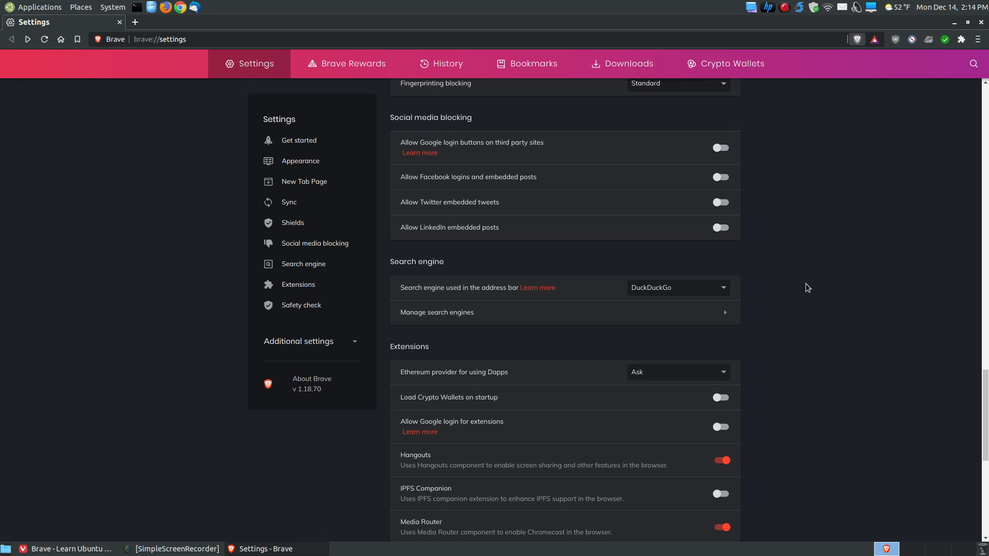
{"action": "scroll", "coordinate": [810, 242], "scroll_direction": "down", "scroll_amount": 1}
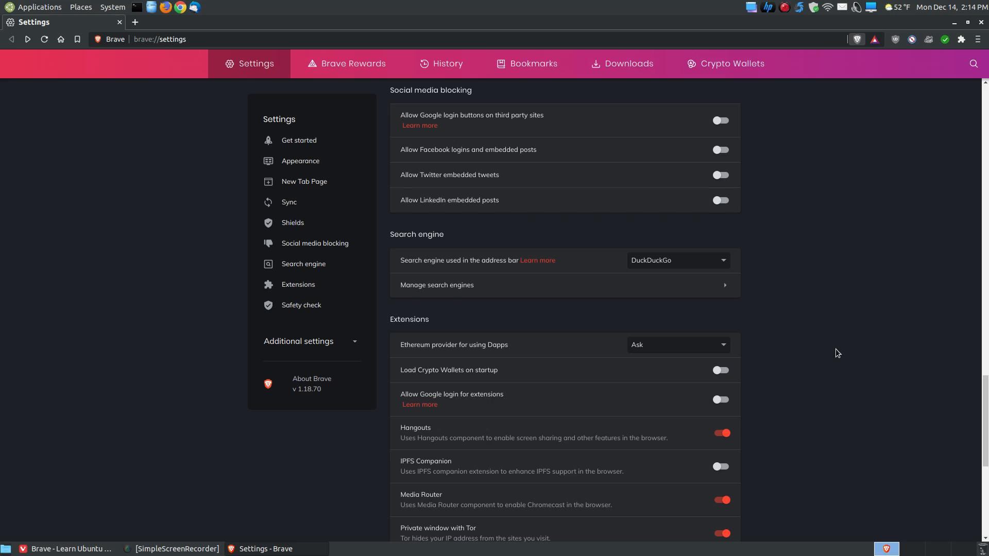
View the search engines available for the address bar, keeping DuckDuckGo selected
{"action": "scroll", "coordinate": [836, 349], "scroll_direction": "down", "scroll_amount": 5}
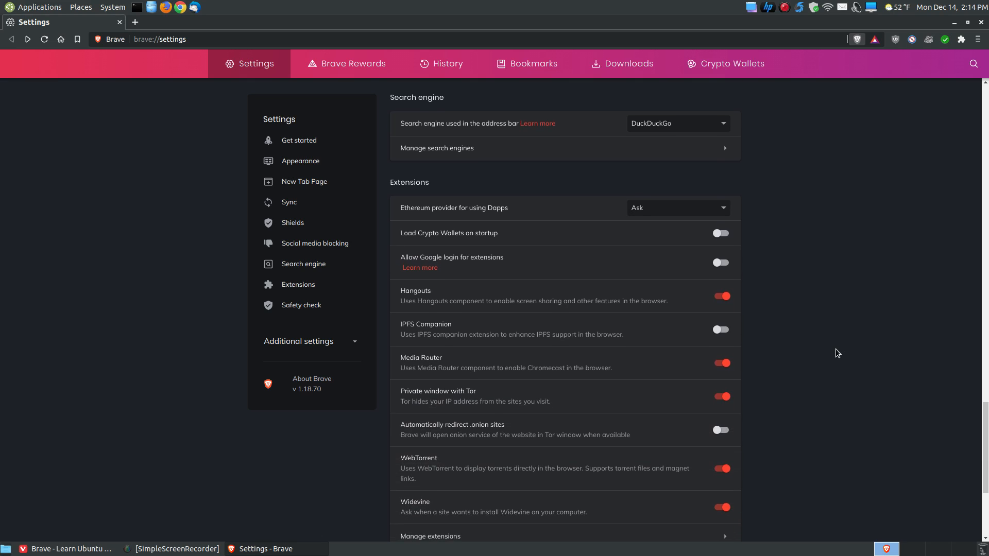
{"action": "scroll", "coordinate": [834, 348], "scroll_direction": "up", "scroll_amount": 1}
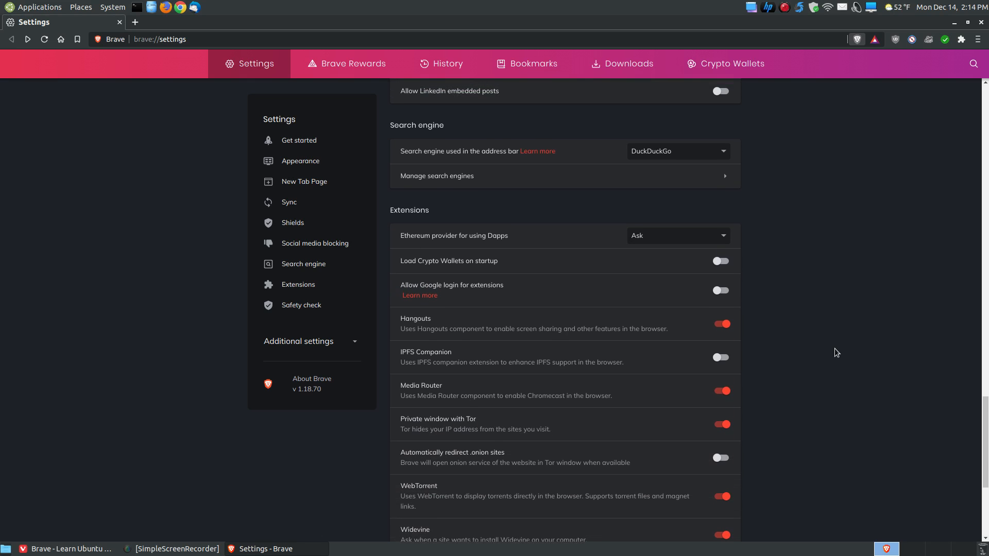
{"action": "scroll", "coordinate": [834, 348], "scroll_direction": "down", "scroll_amount": 1}
{"action": "left_click", "coordinate": [723, 123]}
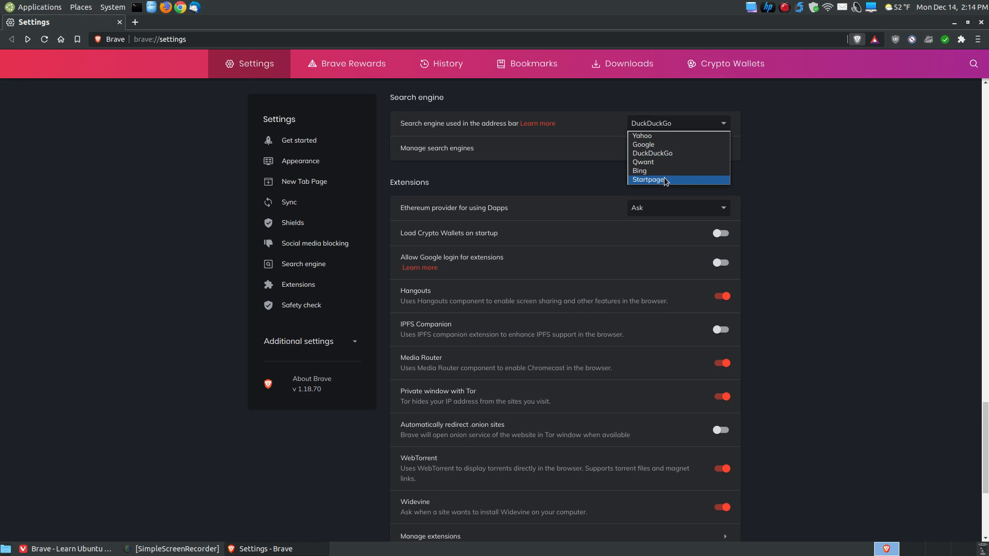
{"action": "key", "text": "Escape"}
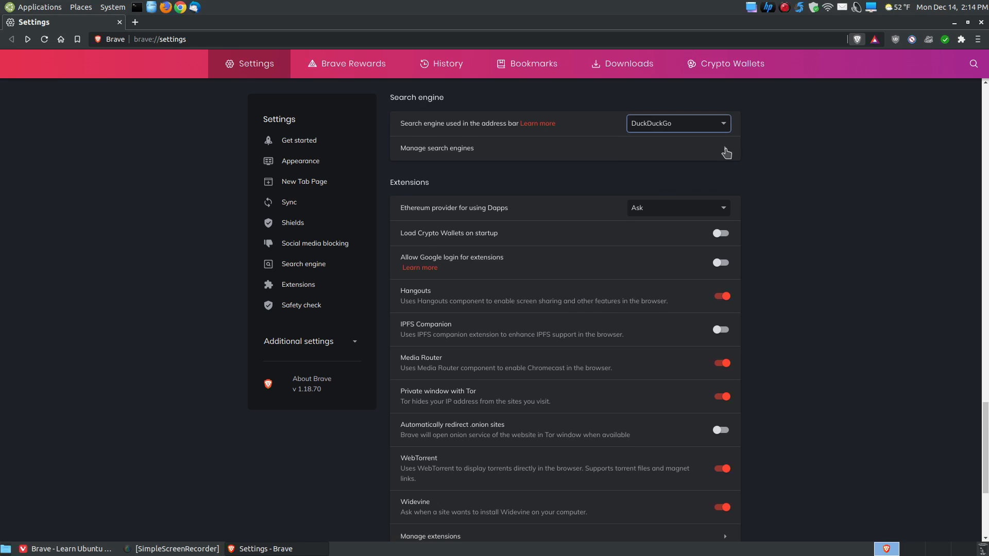
View the Manage search engines page and the actions available for Yahoo, and return to the main settings
{"action": "left_click", "coordinate": [725, 149]}
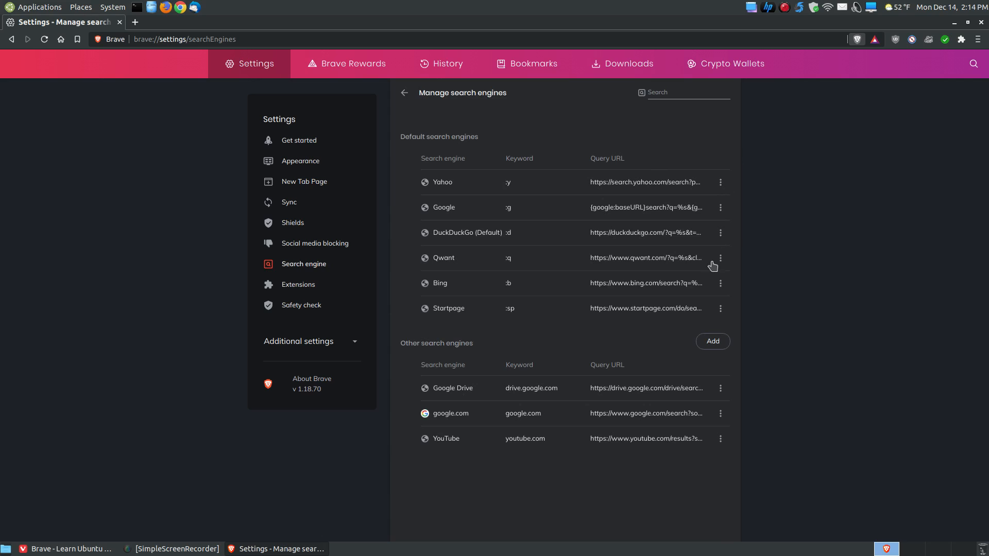
{"action": "left_click", "coordinate": [720, 184]}
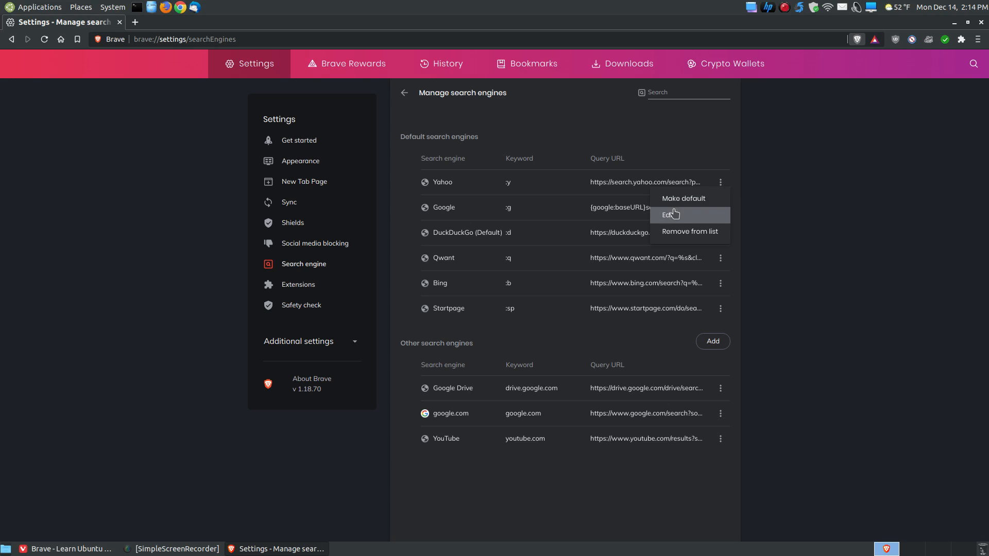
{"action": "left_click", "coordinate": [802, 224]}
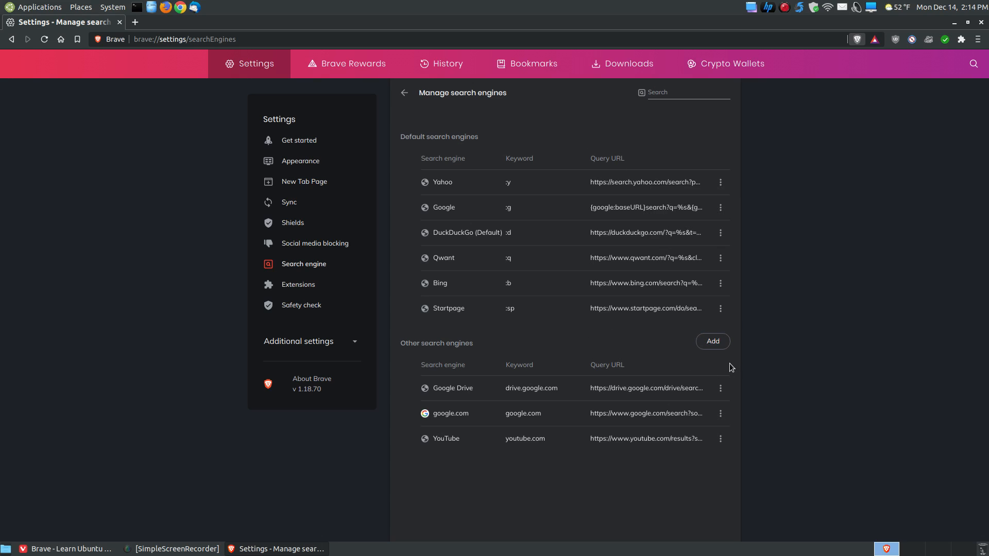
{"action": "left_click", "coordinate": [405, 93]}
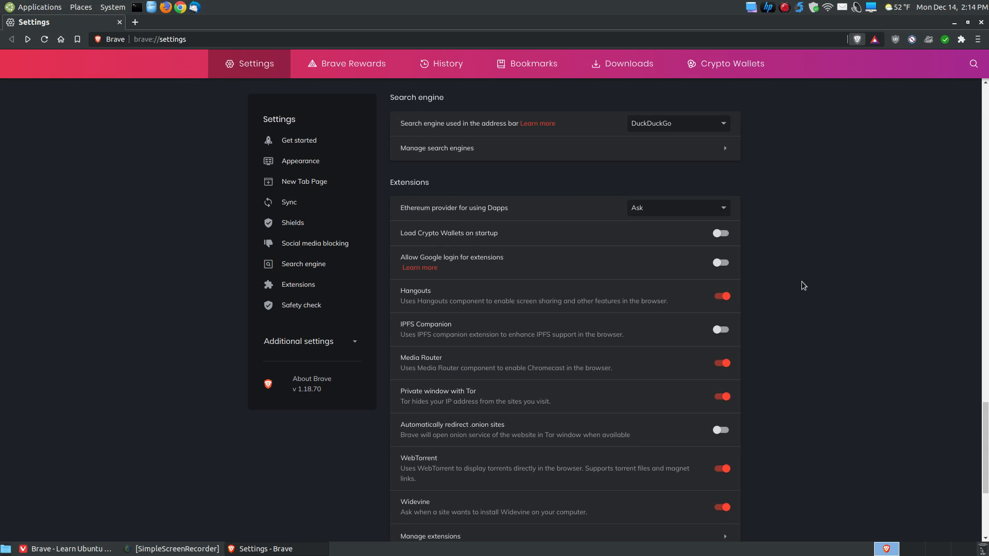
Review the Extensions settings and open the Chrome Web Store from Get more extensions
{"action": "scroll", "coordinate": [840, 281], "scroll_direction": "down", "scroll_amount": 1}
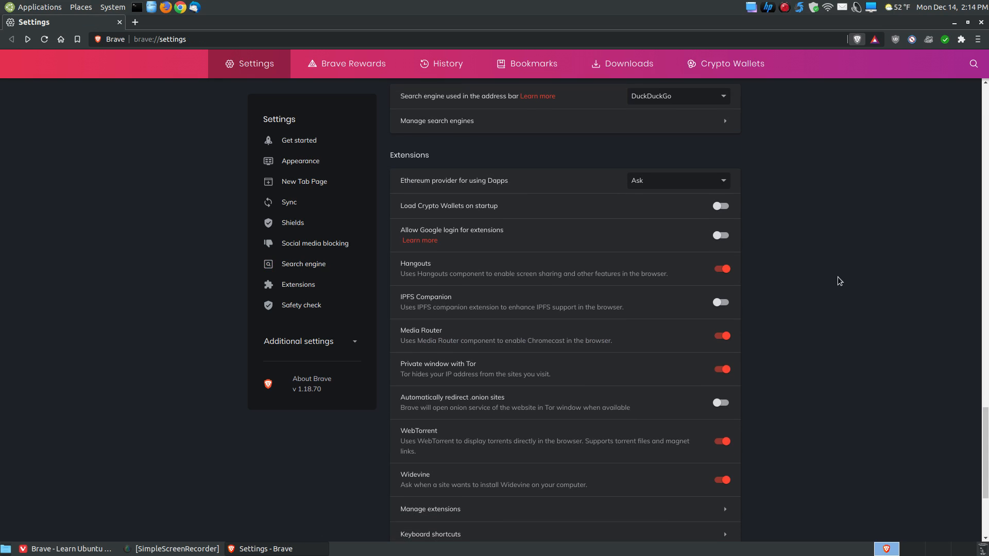
{"action": "scroll", "coordinate": [840, 280], "scroll_direction": "down", "scroll_amount": 2}
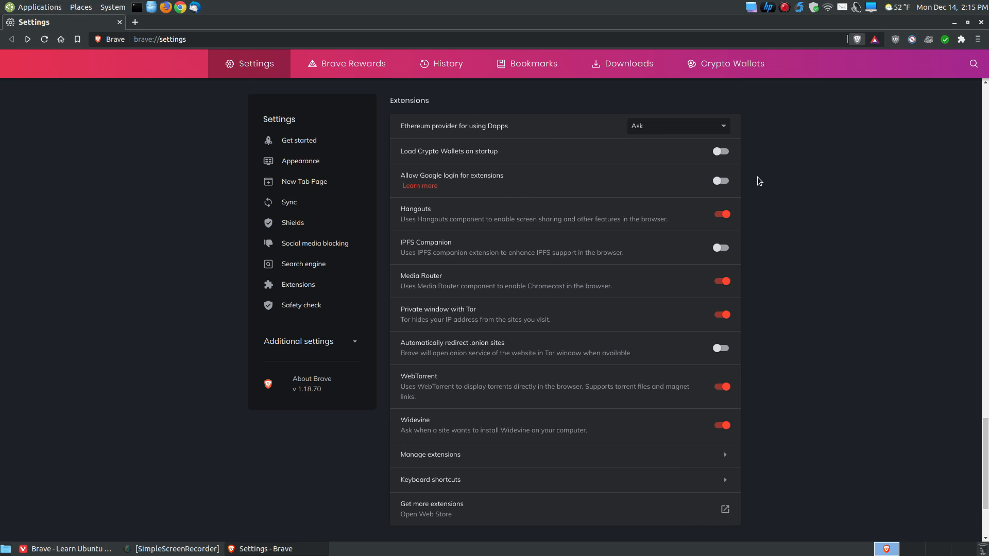
{"action": "scroll", "coordinate": [786, 200], "scroll_direction": "down", "scroll_amount": 1}
{"action": "scroll", "coordinate": [786, 201], "scroll_direction": "up", "scroll_amount": 1}
{"action": "left_click", "coordinate": [725, 510]}
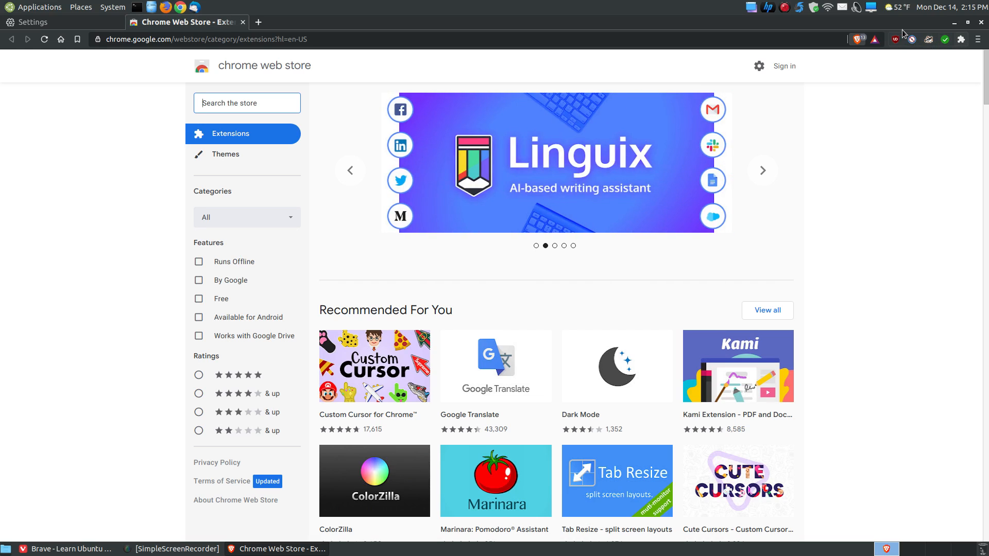
Look up the recommended extensions in the Learn Ubuntu MATE Brave guide, and return to Brave and close the Chrome Web Store tab
{"action": "key", "text": "alt+Tab"}
{"action": "left_click_drag", "start_coordinate": [984, 140], "coordinate": [985, 305]}
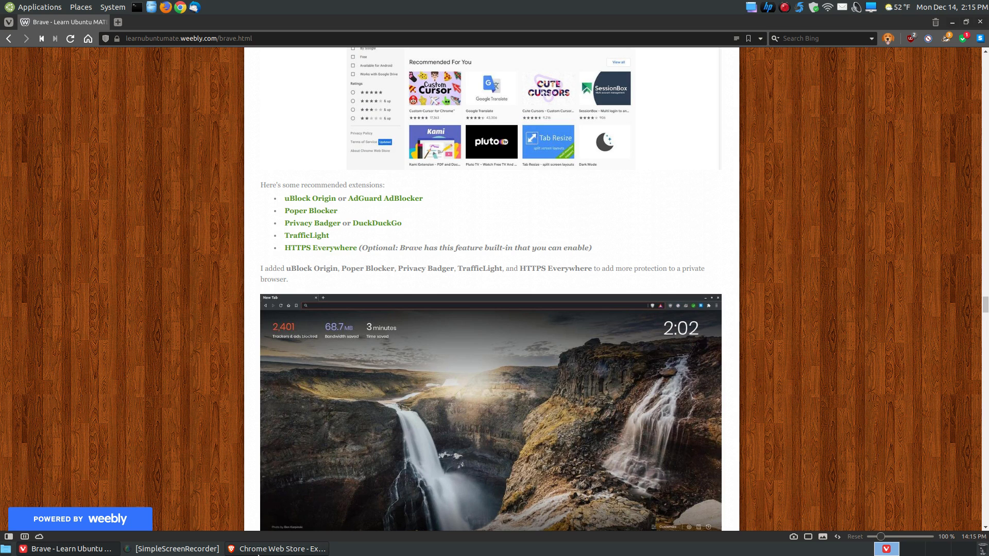
{"action": "left_click", "coordinate": [259, 555]}
{"action": "left_click", "coordinate": [244, 22]}
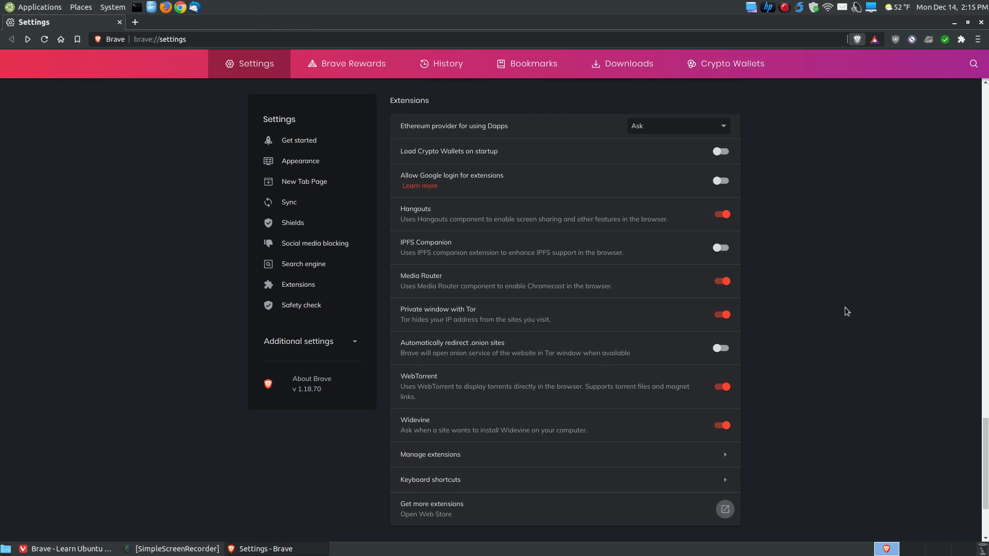
Run the Safety check, view its Safe Browsing protection options, and return to the results
{"action": "scroll", "coordinate": [844, 307], "scroll_direction": "down", "scroll_amount": 1}
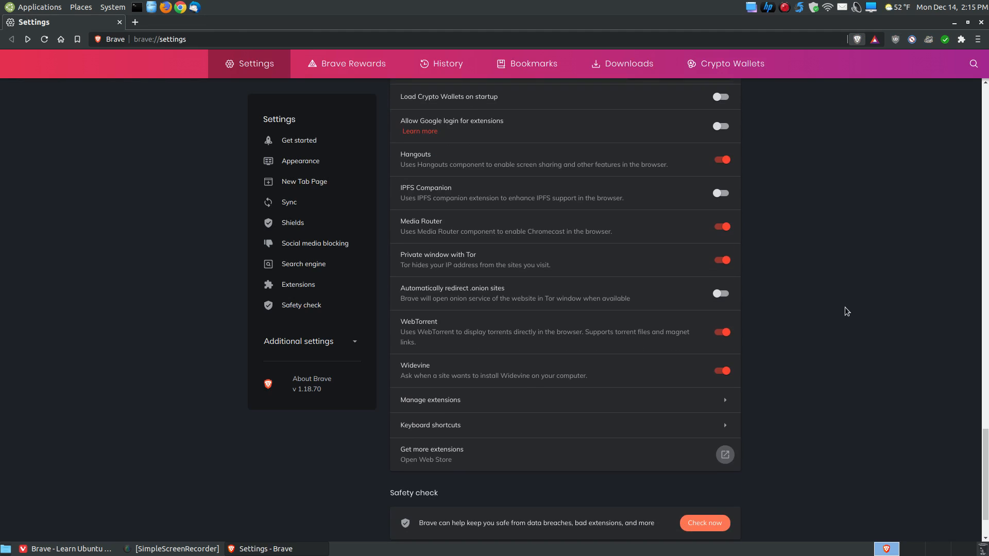
{"action": "scroll", "coordinate": [846, 311], "scroll_direction": "down", "scroll_amount": 2}
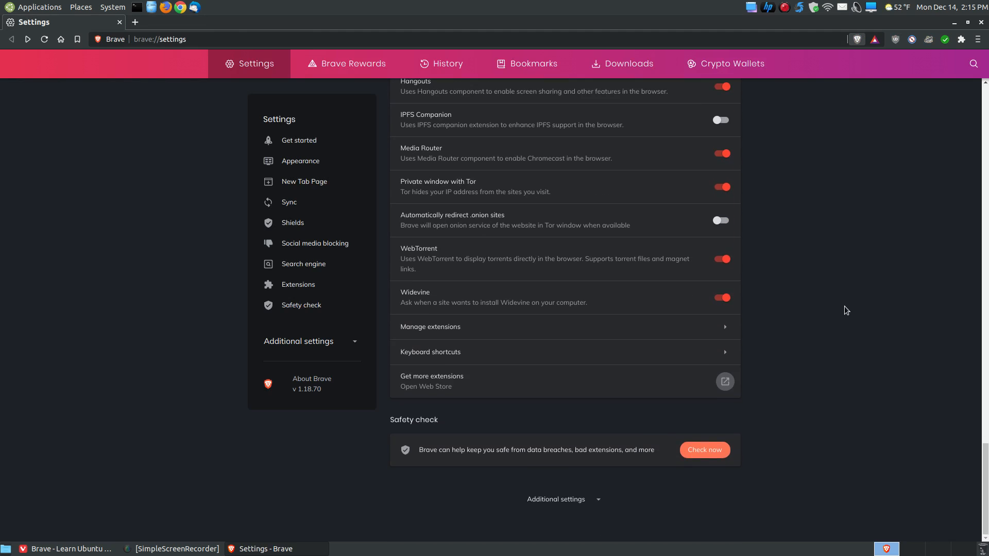
{"action": "left_click_drag", "start_coordinate": [985, 493], "coordinate": [986, 390]}
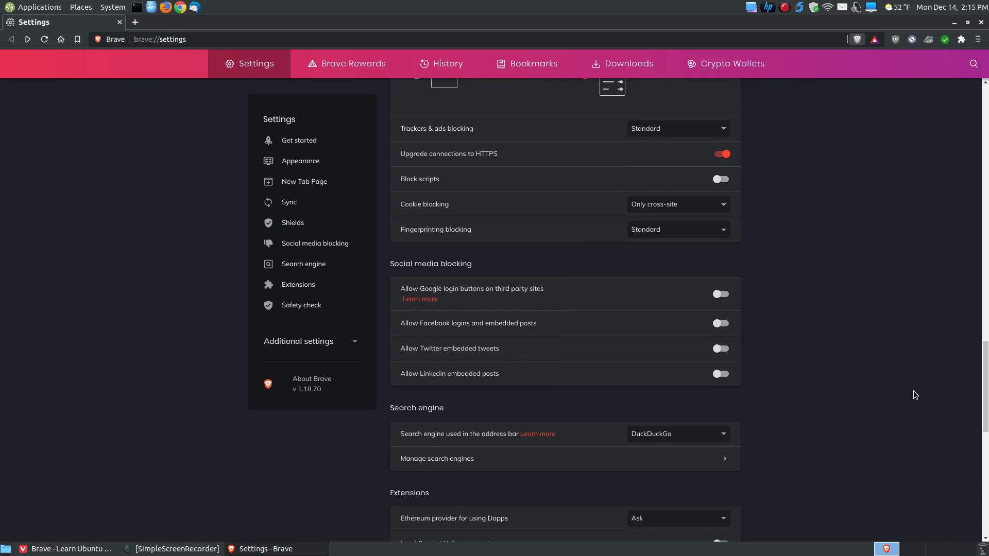
{"action": "left_click", "coordinate": [292, 308]}
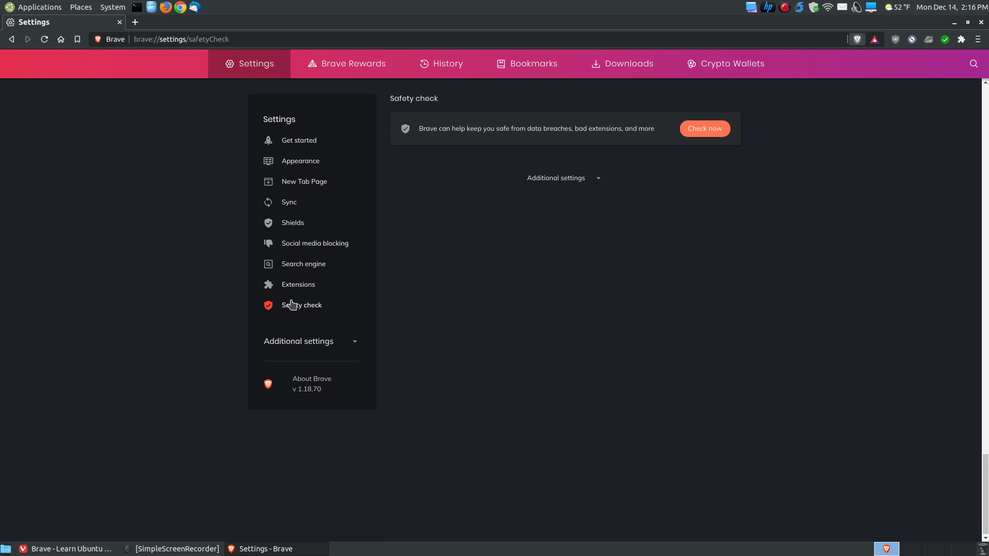
{"action": "left_click", "coordinate": [709, 131]}
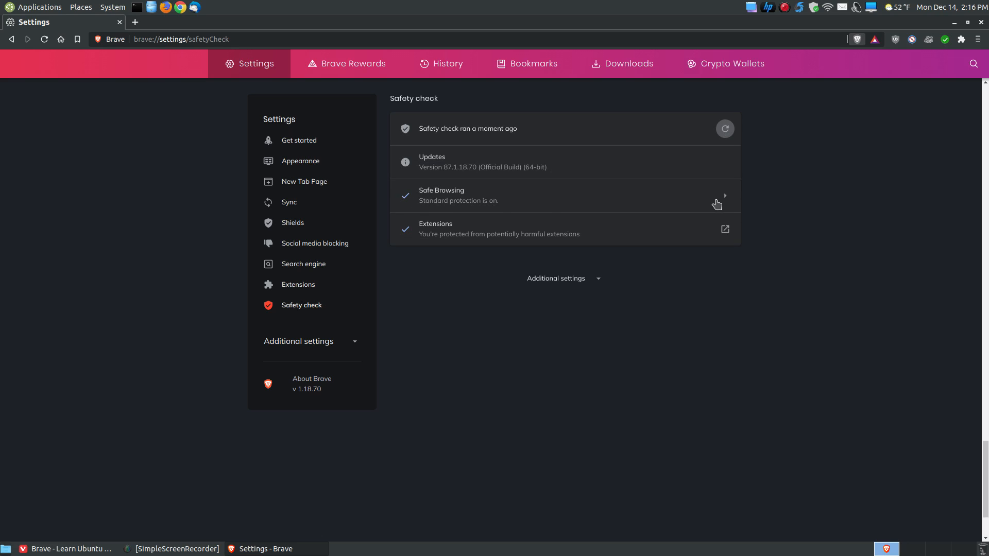
{"action": "left_click", "coordinate": [726, 202]}
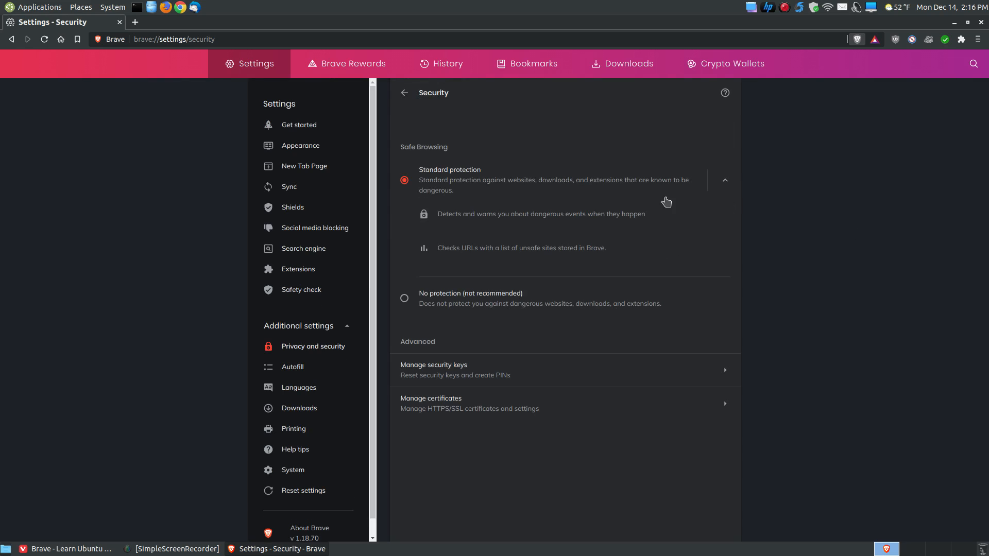
{"action": "left_click", "coordinate": [404, 92]}
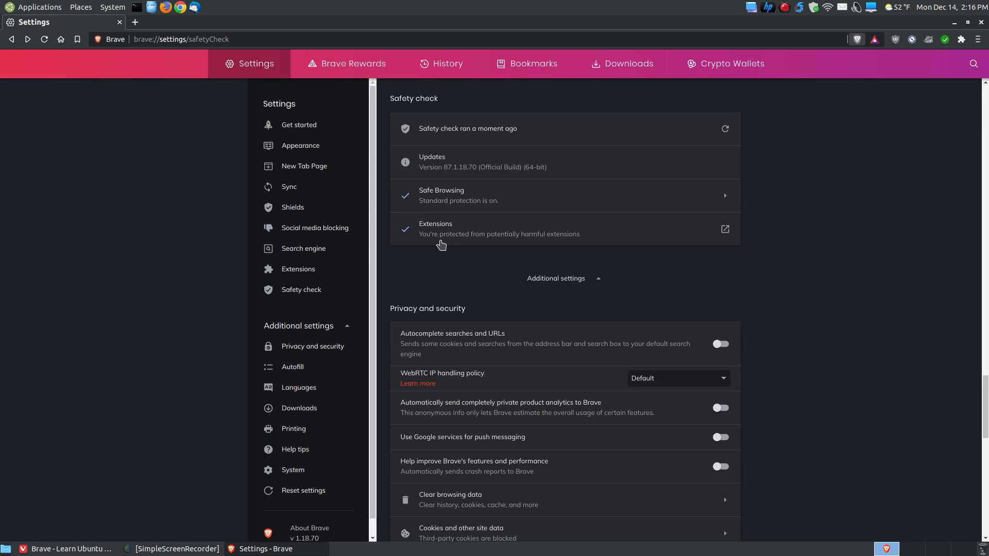
Review the additional settings from Privacy and security to Reset settings, expanding and collapsing the Language list along the way
{"action": "scroll", "coordinate": [814, 300], "scroll_direction": "down", "scroll_amount": 4}
{"action": "scroll", "coordinate": [815, 300], "scroll_direction": "down", "scroll_amount": 4}
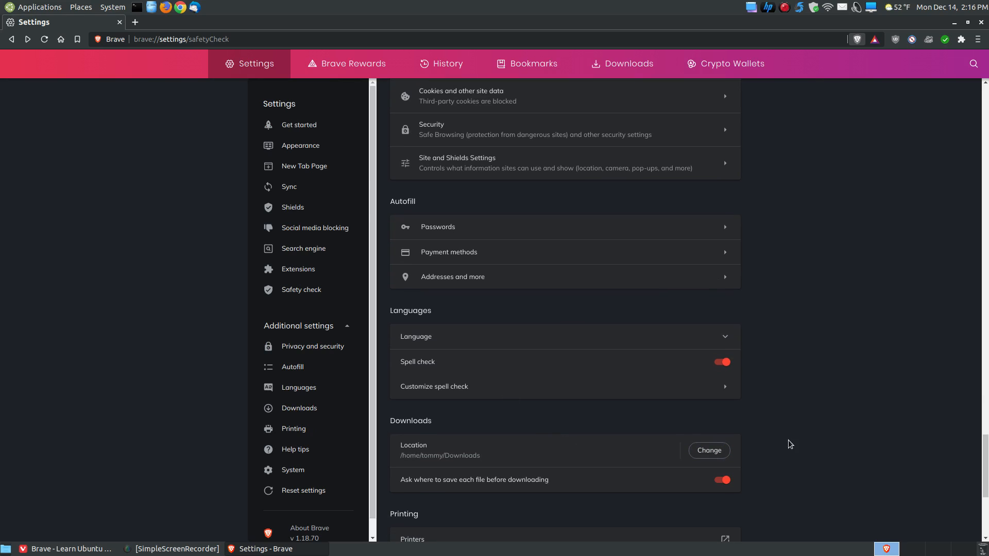
{"action": "scroll", "coordinate": [814, 433], "scroll_direction": "down", "scroll_amount": 1}
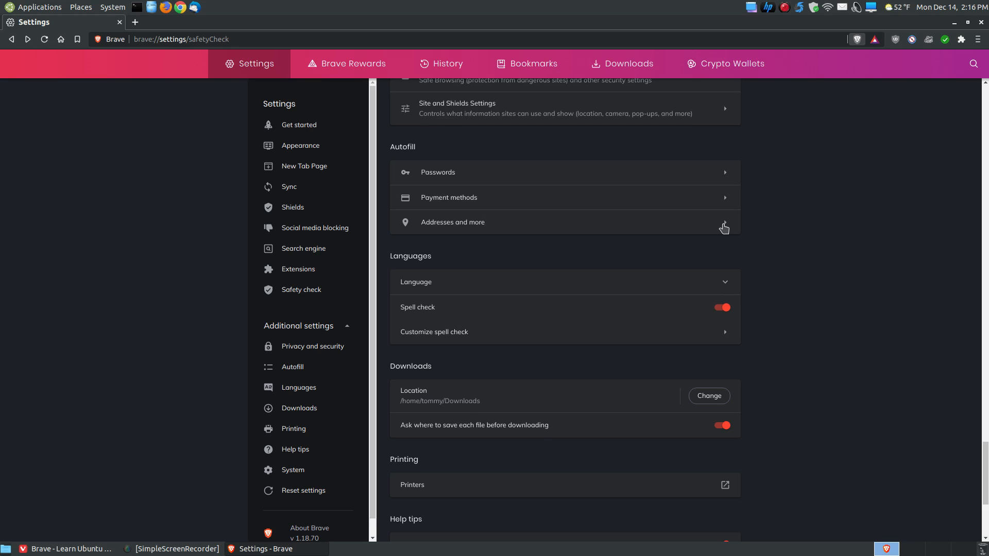
{"action": "scroll", "coordinate": [814, 302], "scroll_direction": "down", "scroll_amount": 4}
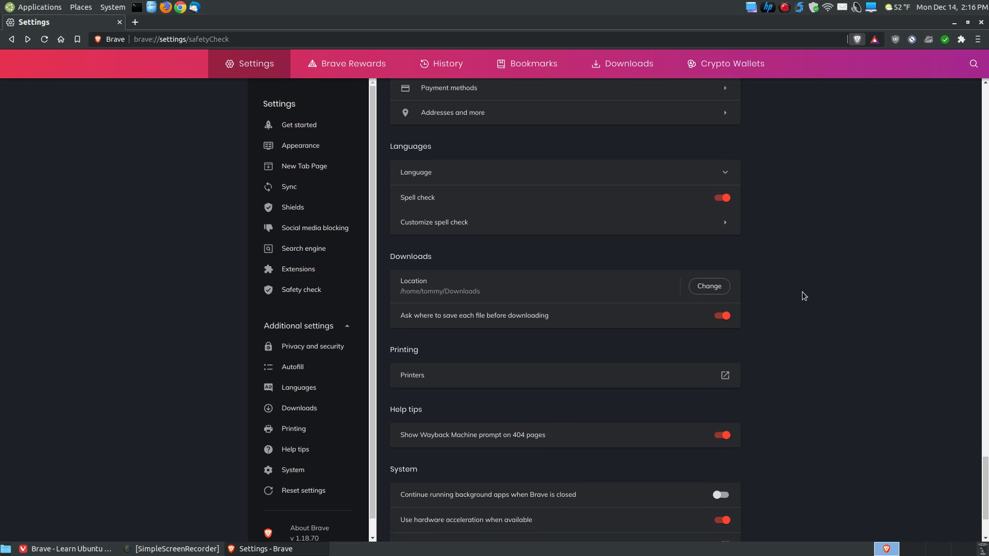
{"action": "left_click", "coordinate": [726, 175]}
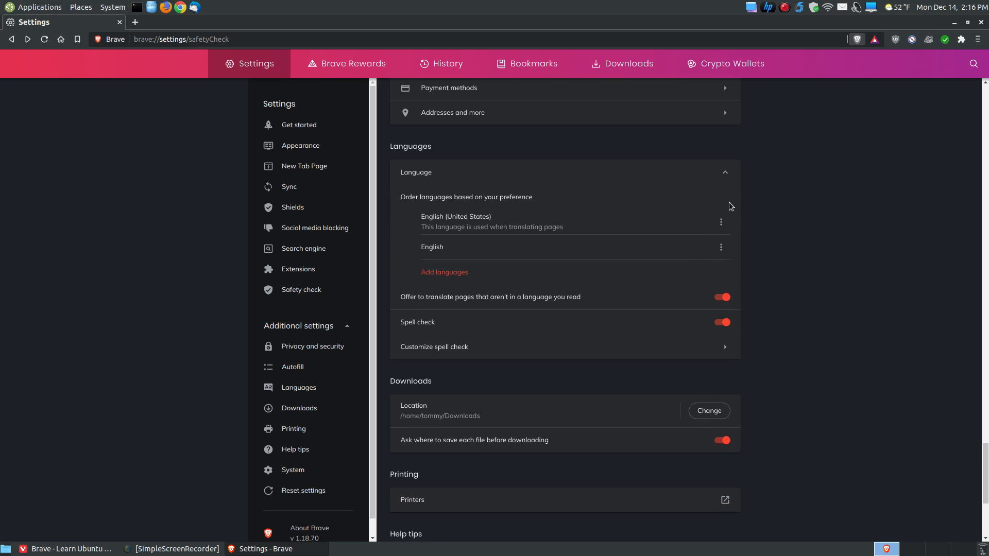
{"action": "left_click", "coordinate": [727, 176]}
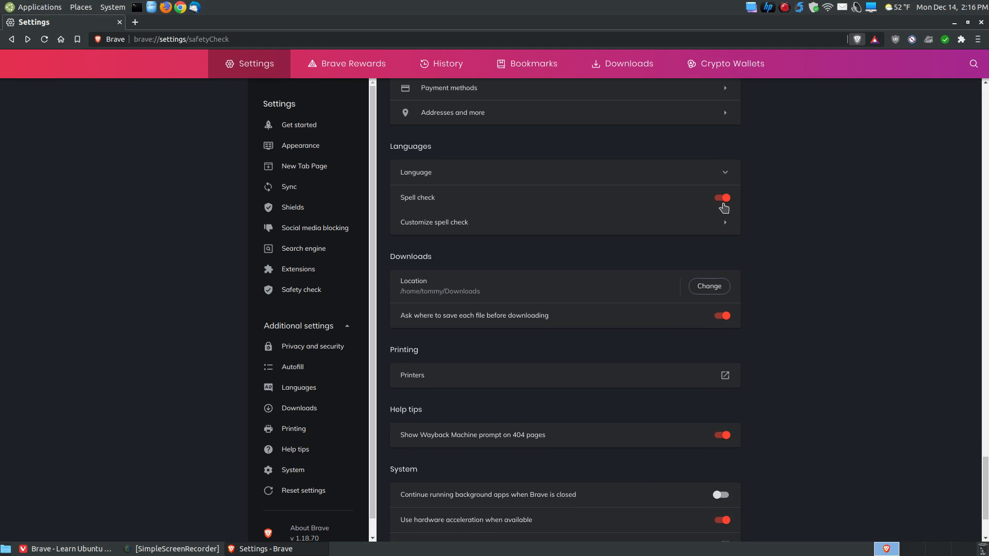
{"action": "left_click", "coordinate": [727, 175]}
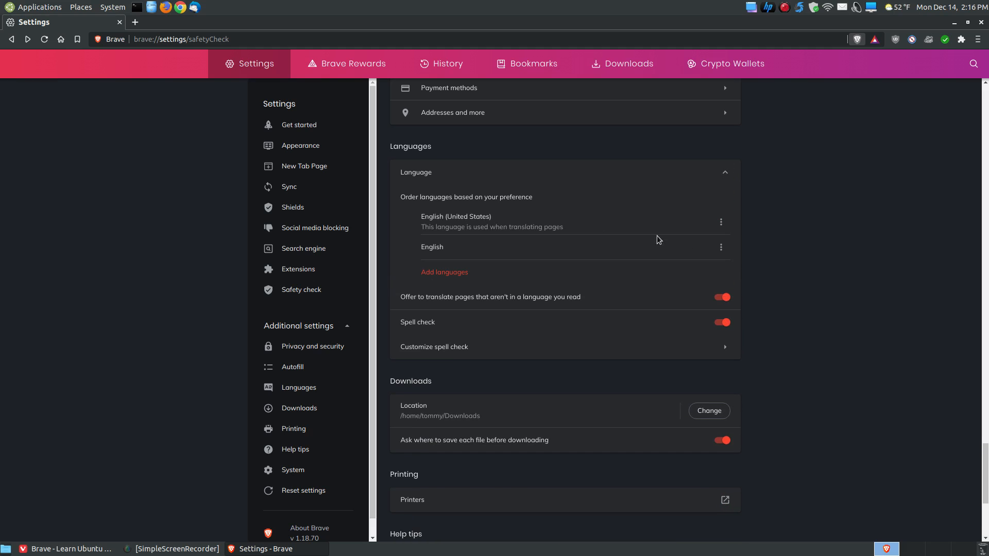
{"action": "left_click", "coordinate": [730, 174]}
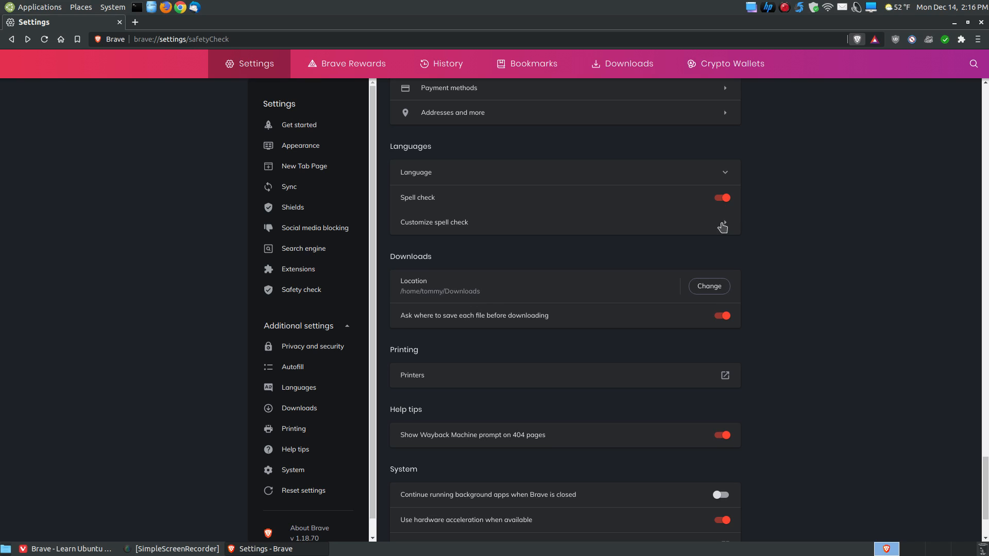
{"action": "scroll", "coordinate": [847, 295], "scroll_direction": "down", "scroll_amount": 3}
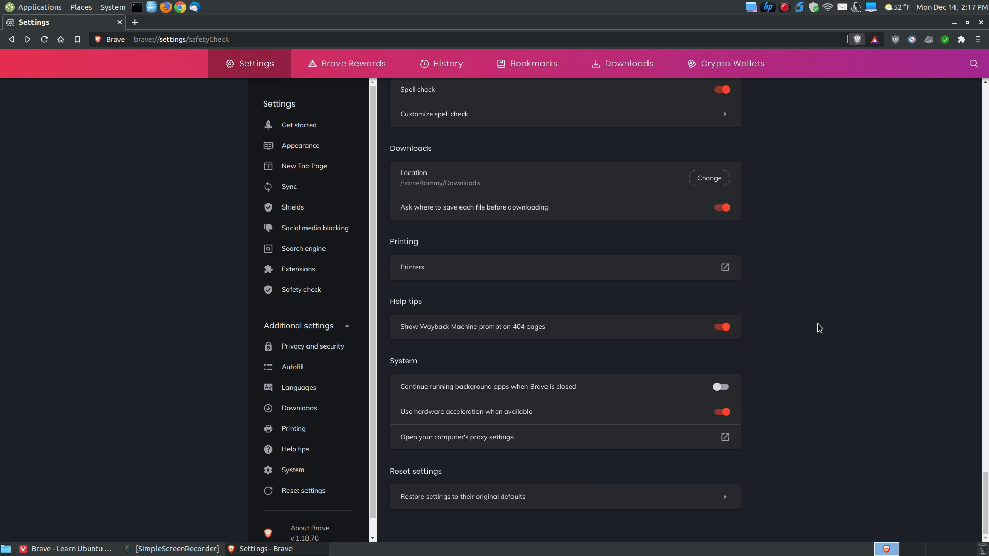
Open a new tab and close the Settings tab
{"action": "left_click", "coordinate": [136, 23]}
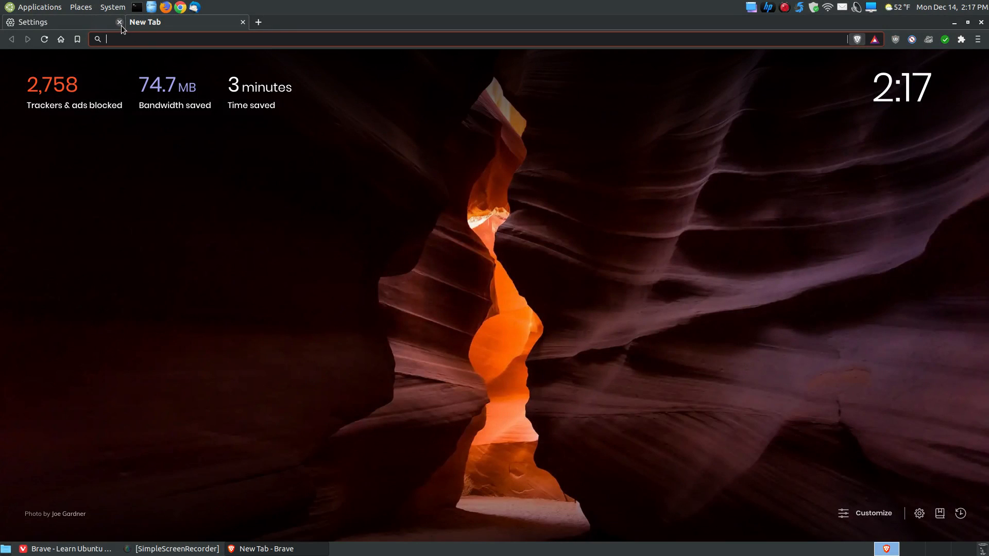
{"action": "left_click", "coordinate": [120, 23]}
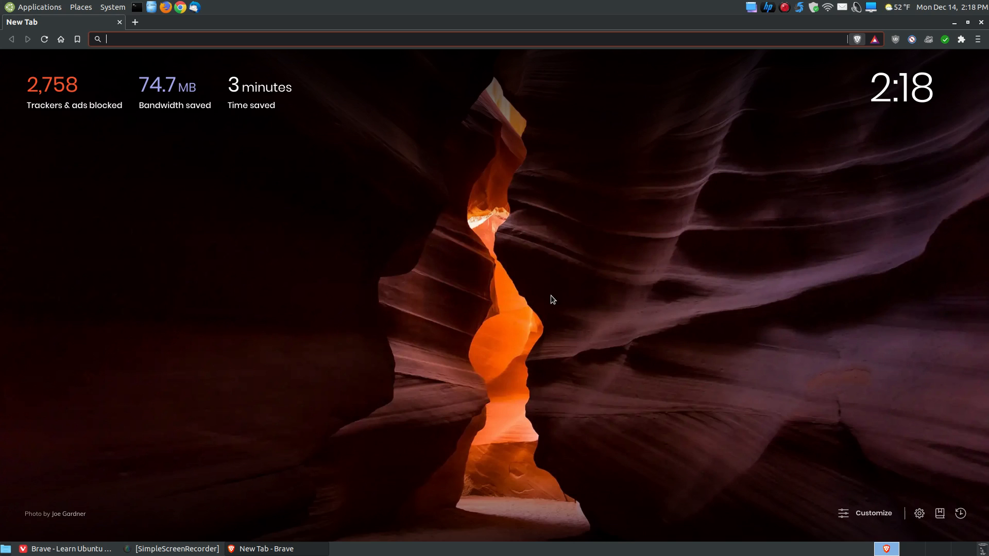
Start an address bar search with the letter "r" from the new tab page
{"action": "type", "text": "r"}
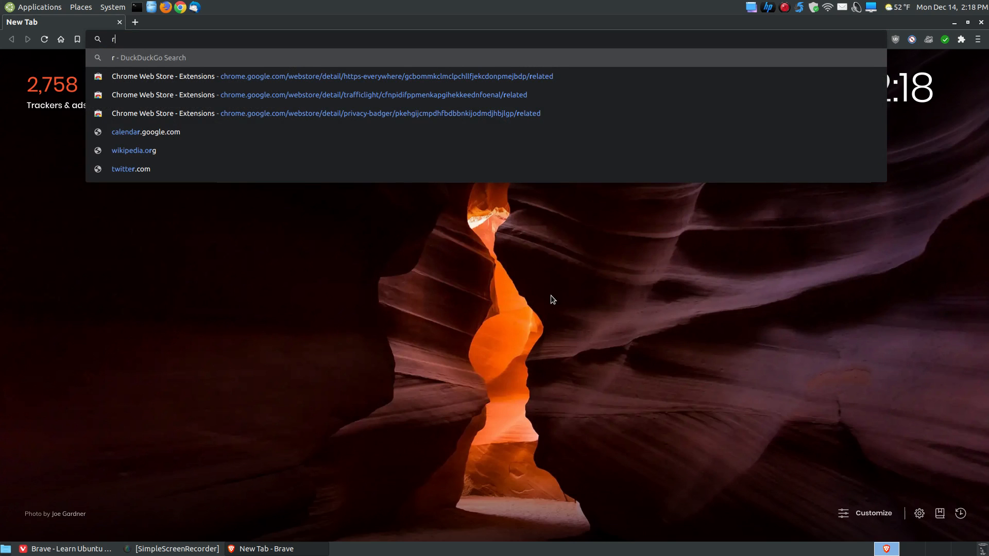